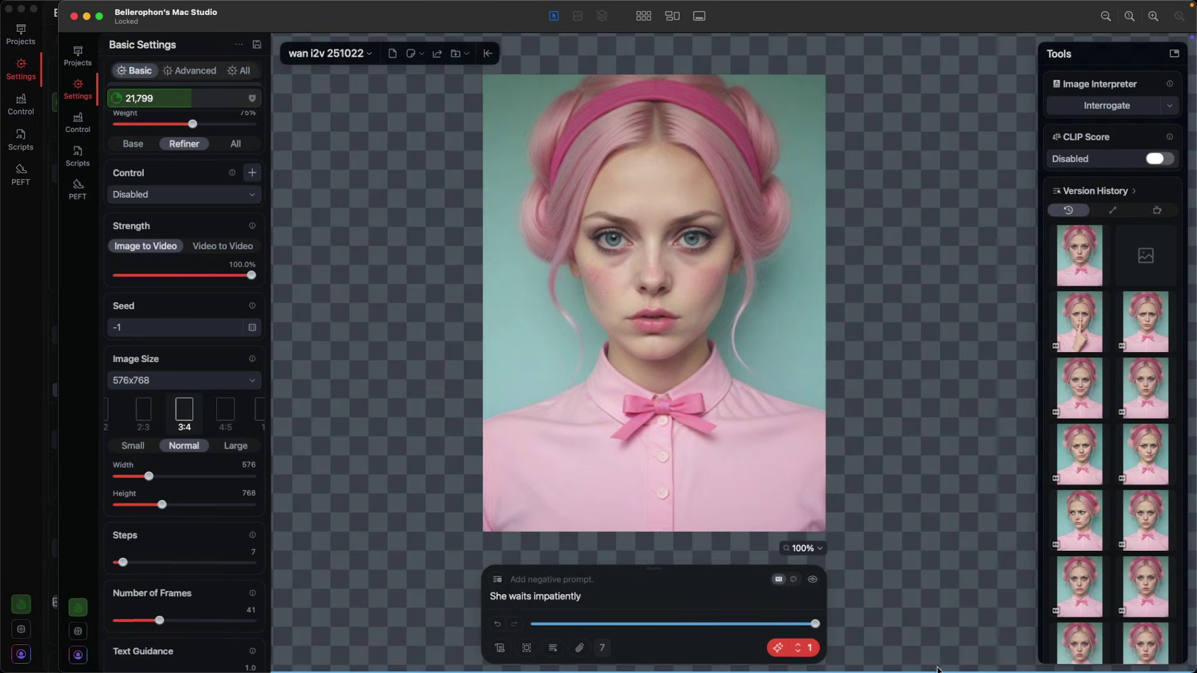
Start generating the 'She waits impatiently' clip, then shrink the remote screen share to reveal local Draw Things
{"action": "left_click", "coordinate": [778, 648]}
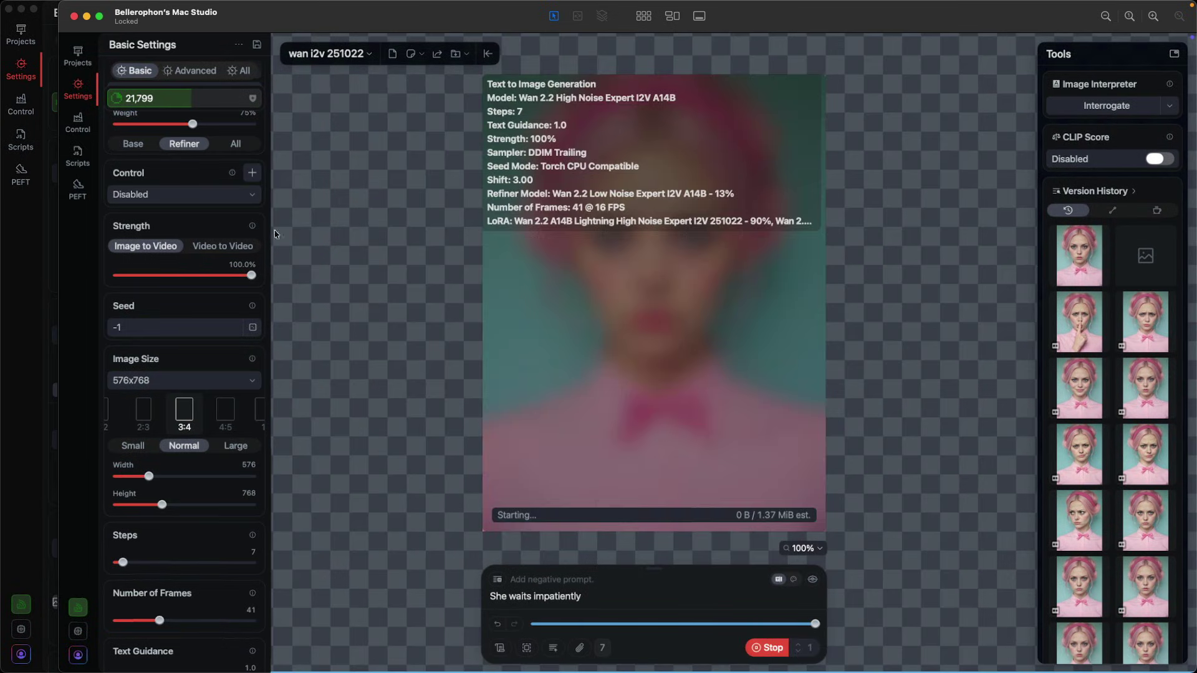
{"action": "mouse_move", "coordinate": [54, 27]}
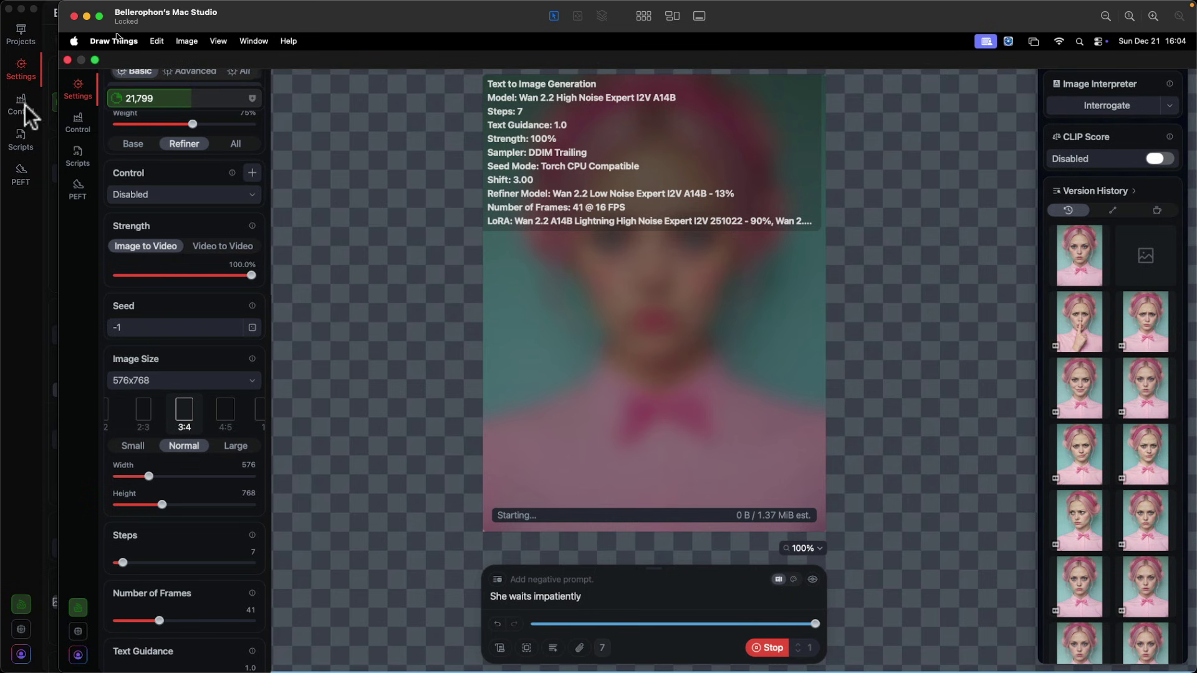
{"action": "left_click_drag", "start_coordinate": [59, 3], "coordinate": [634, 334]}
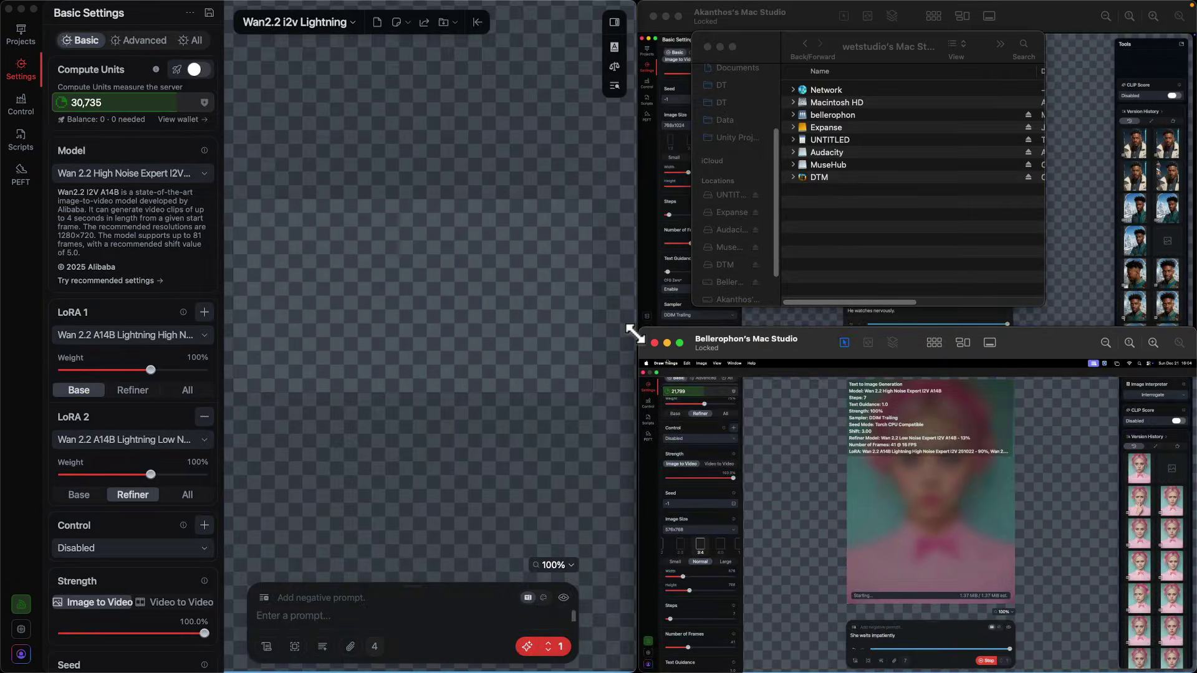
Load the community Wan v2.2 I2V Lightning v1.0 configuration into the local project
{"action": "left_click", "coordinate": [1087, 274]}
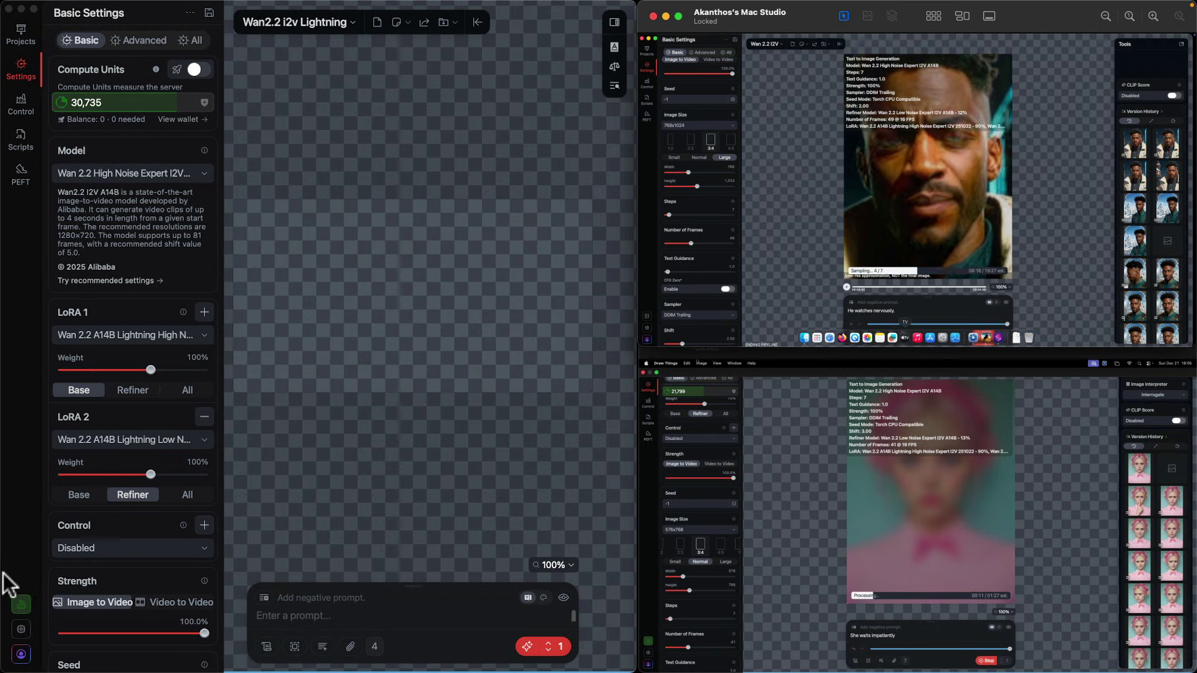
{"action": "left_click", "coordinate": [15, 540]}
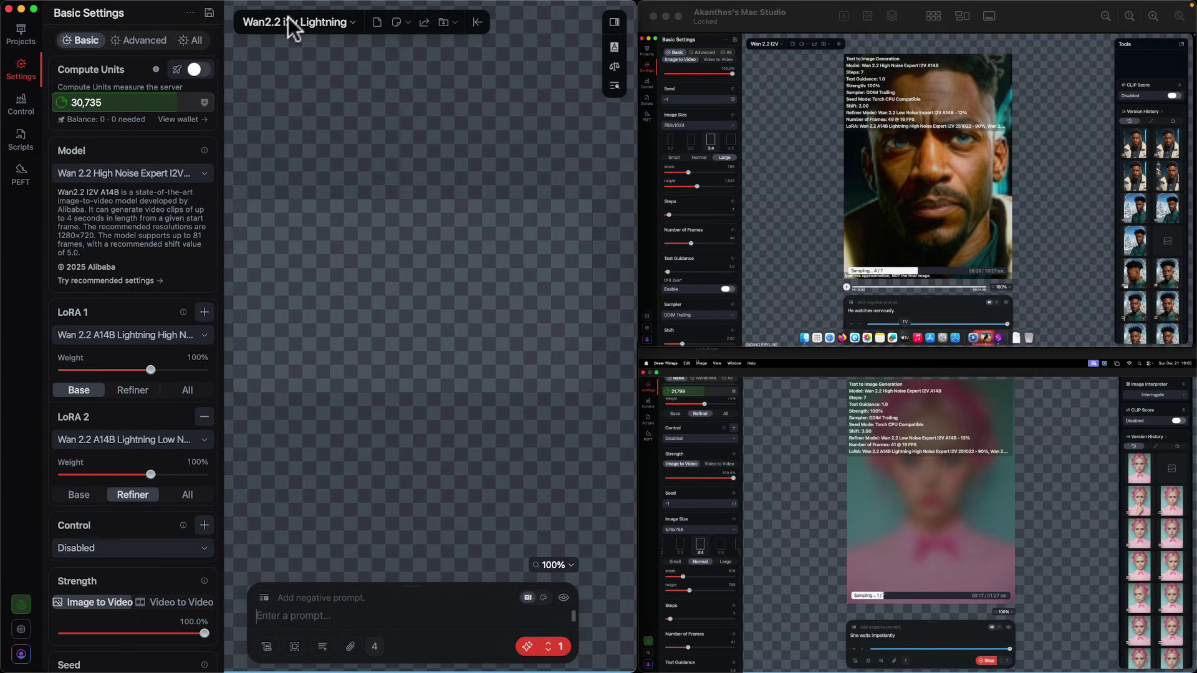
{"action": "left_click", "coordinate": [192, 13]}
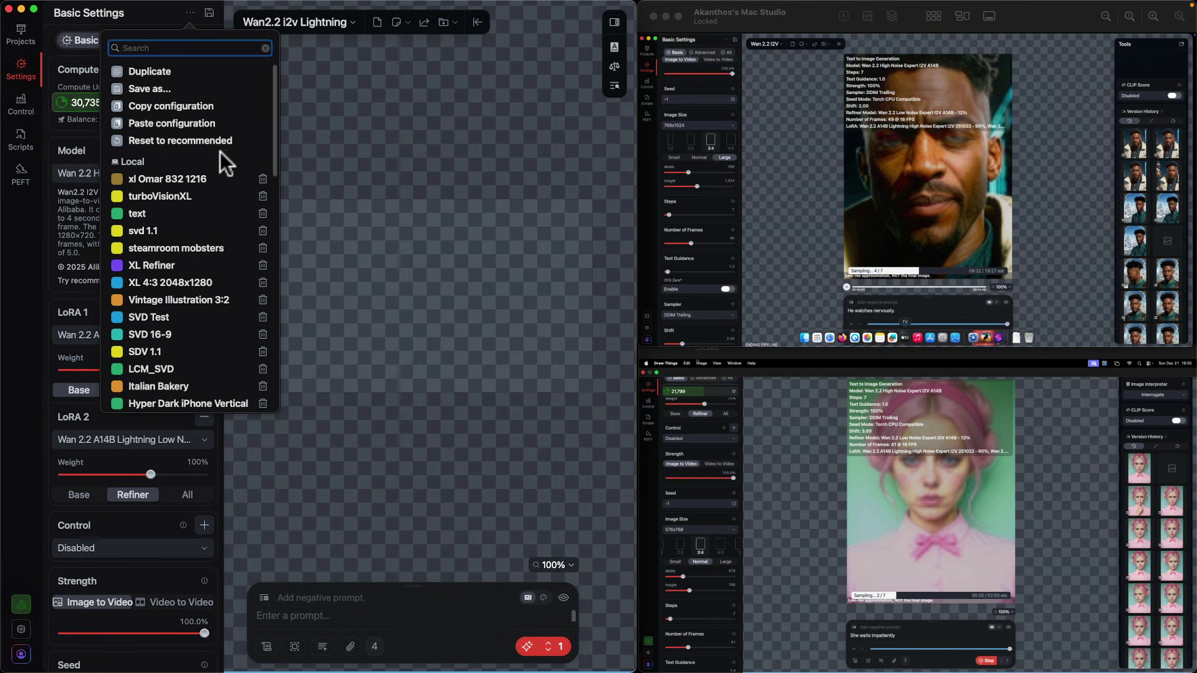
{"action": "scroll", "coordinate": [218, 150], "scroll_direction": "down", "scroll_amount": 10}
{"action": "scroll", "coordinate": [215, 145], "scroll_direction": "down", "scroll_amount": 1}
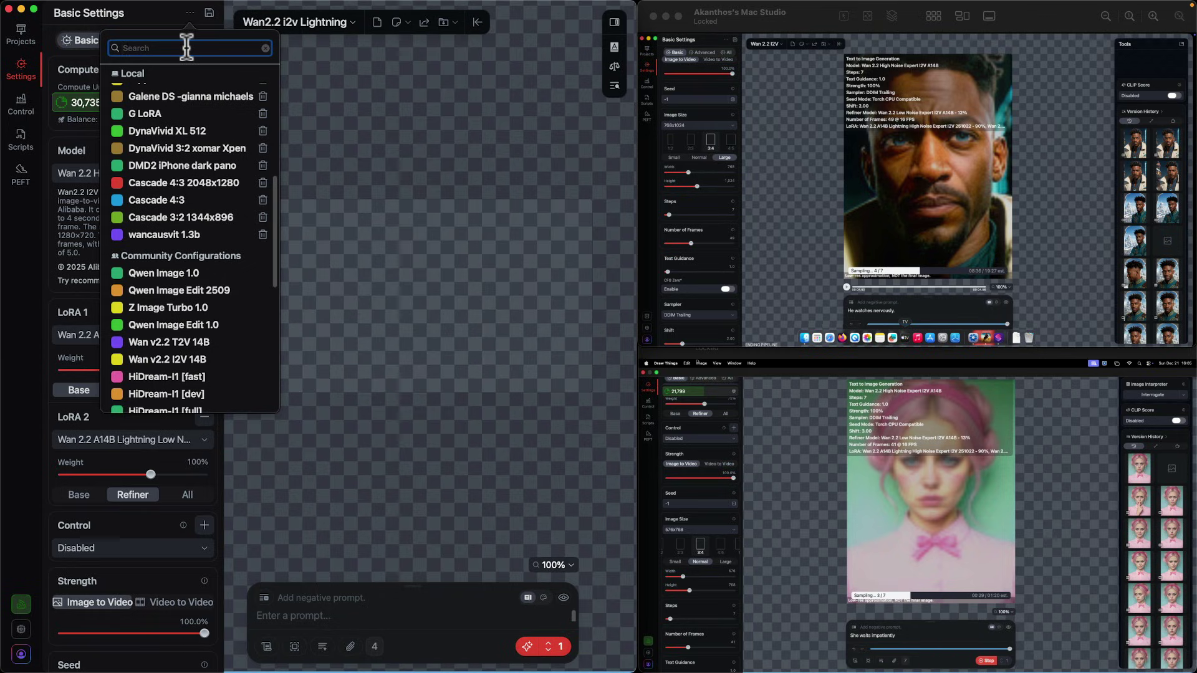
{"action": "type", "text": "i2v"}
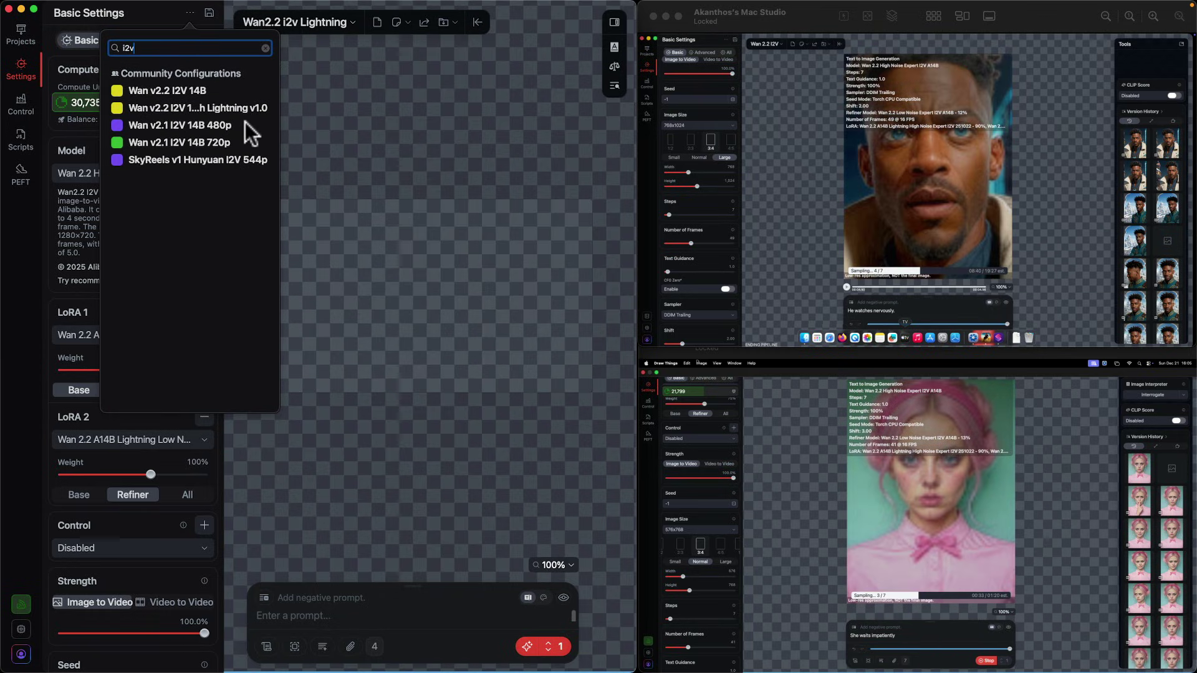
{"action": "left_click", "coordinate": [237, 109]}
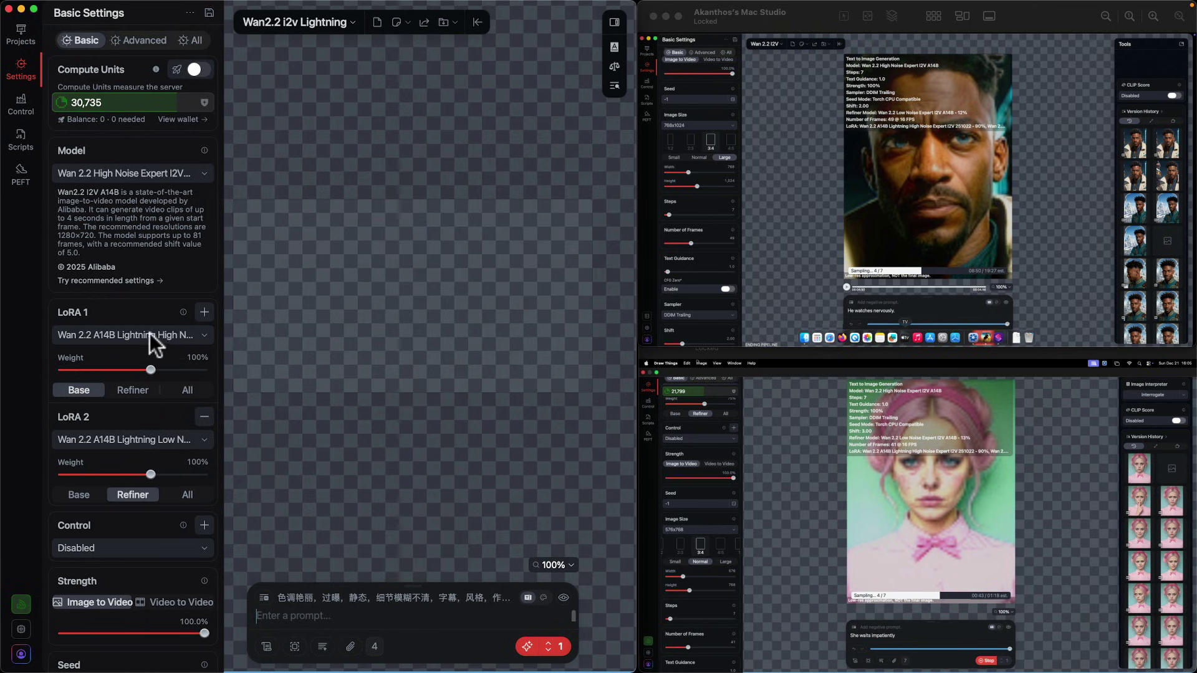
Set LoRA 2 to the community Wan 2.2 A14B Lightning LoRA, leaving LoRA 1 unchanged
{"action": "left_click", "coordinate": [180, 332]}
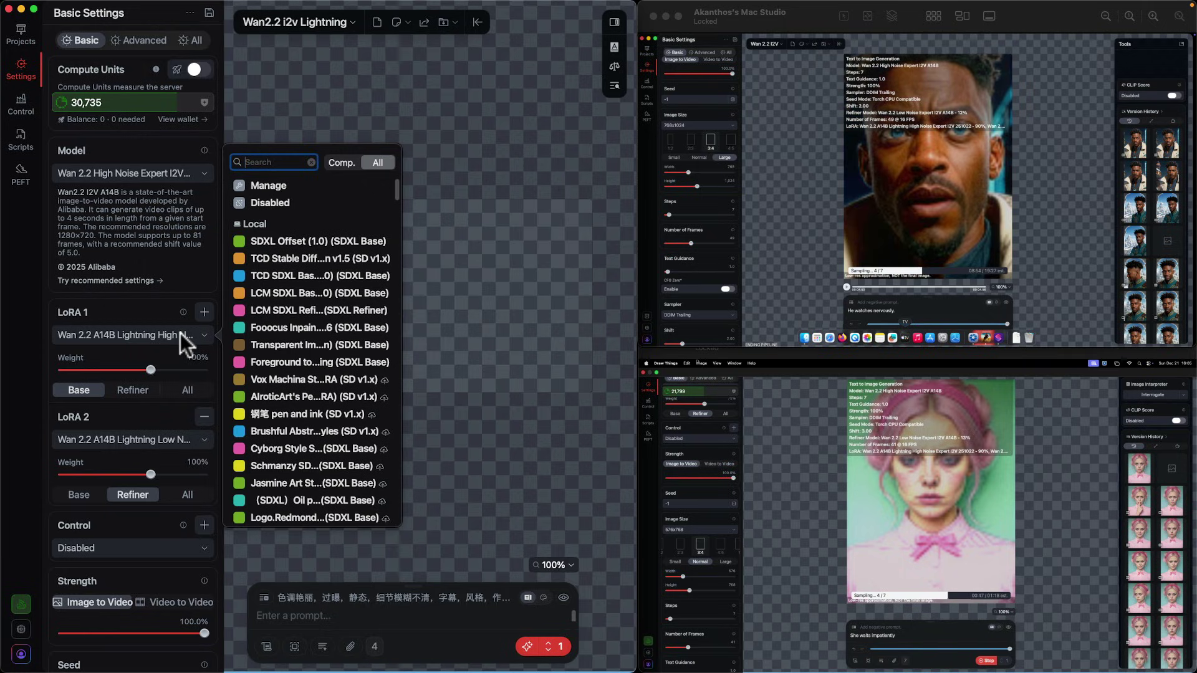
{"action": "type", "text": "251"}
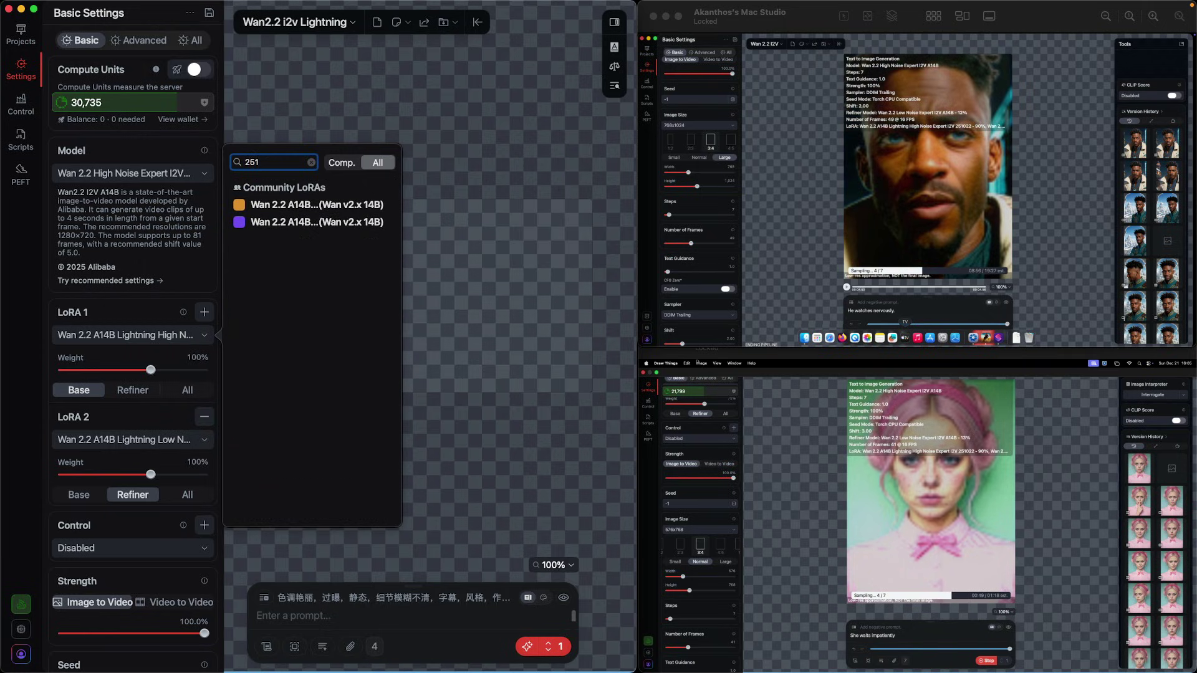
{"action": "left_click", "coordinate": [238, 218]}
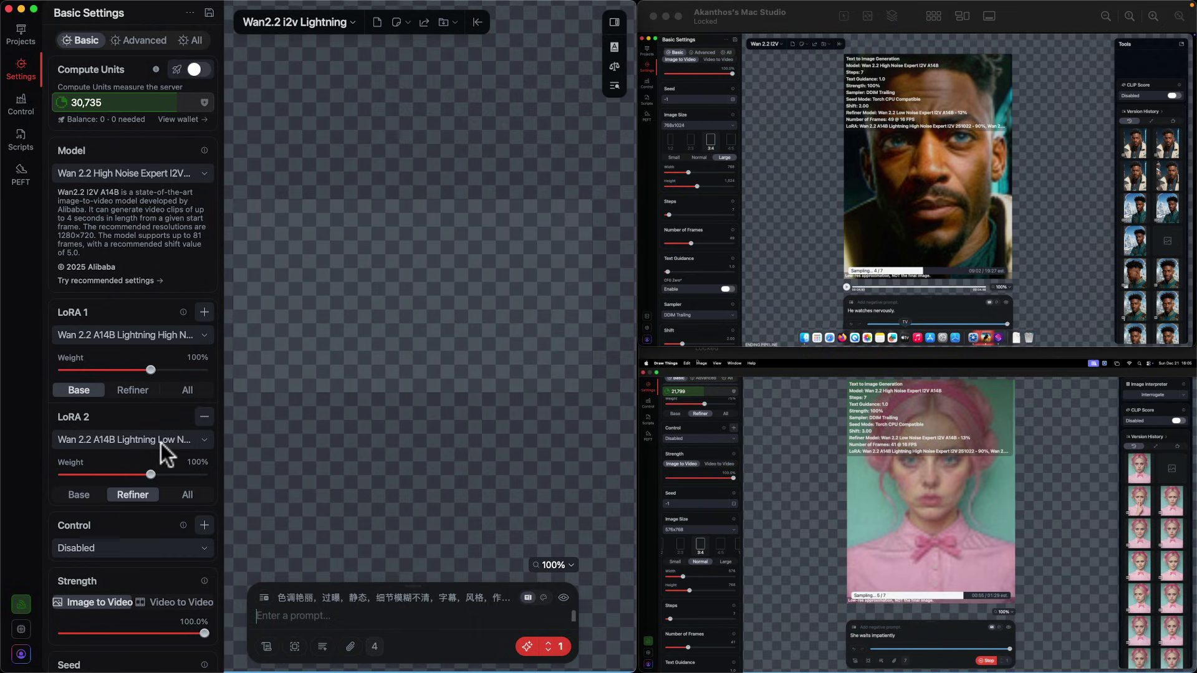
{"action": "left_click", "coordinate": [200, 438]}
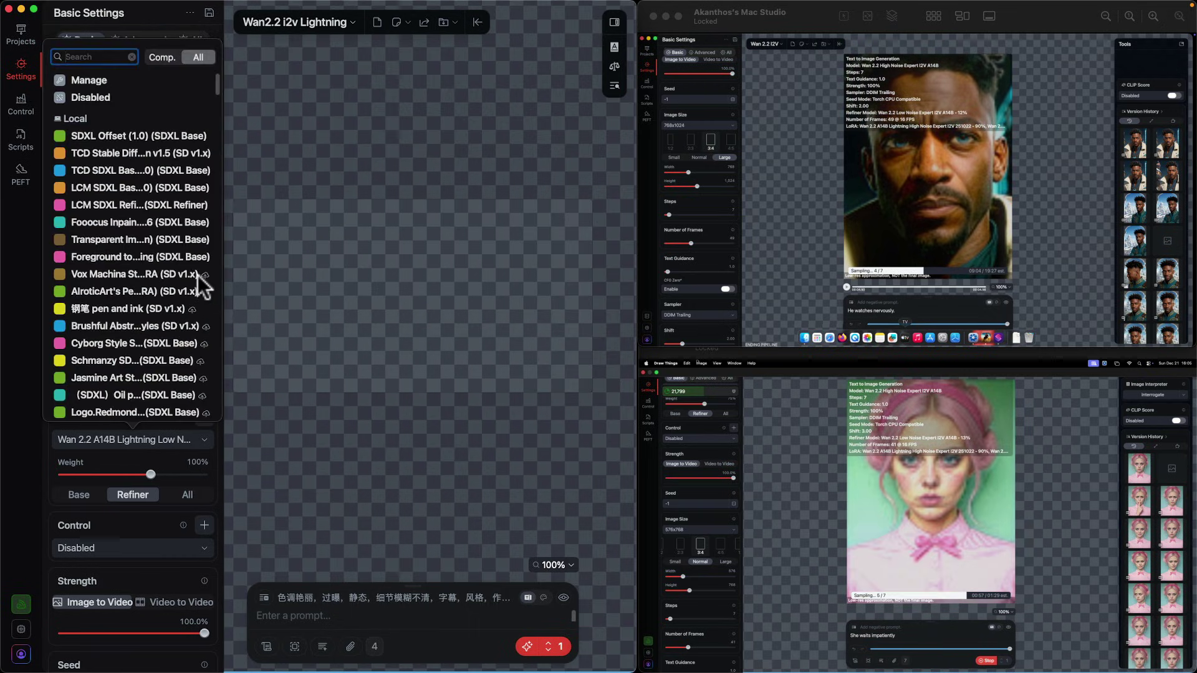
{"action": "type", "text": "251"}
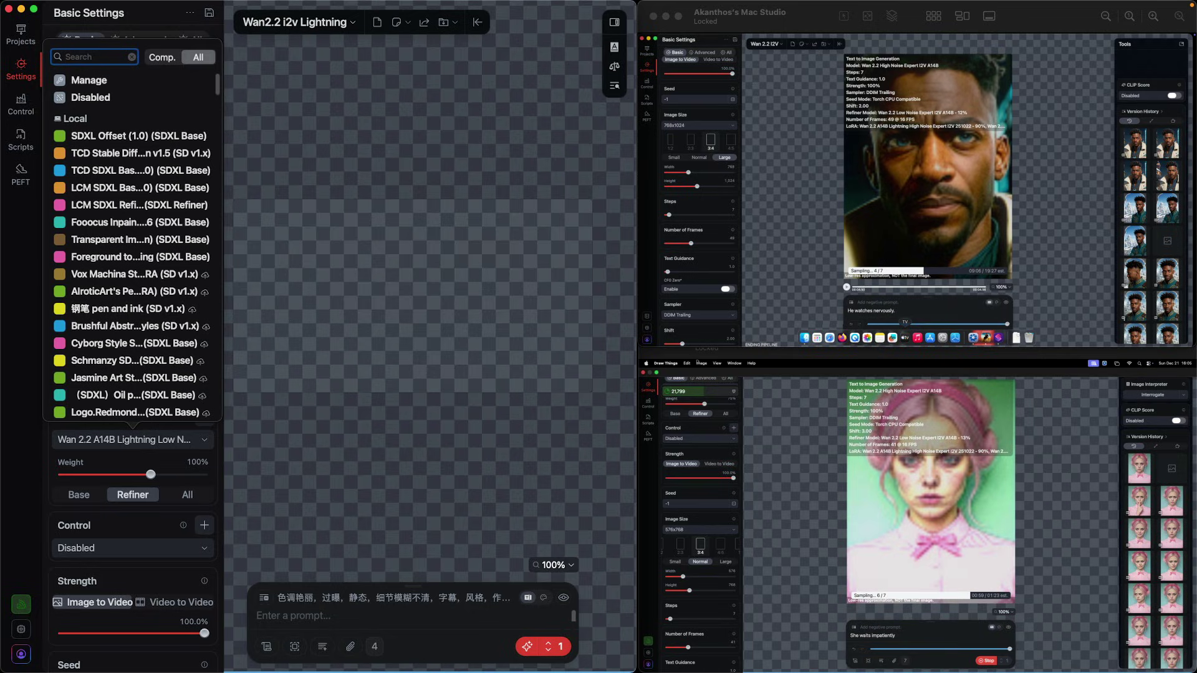
{"action": "type", "text": "0"}
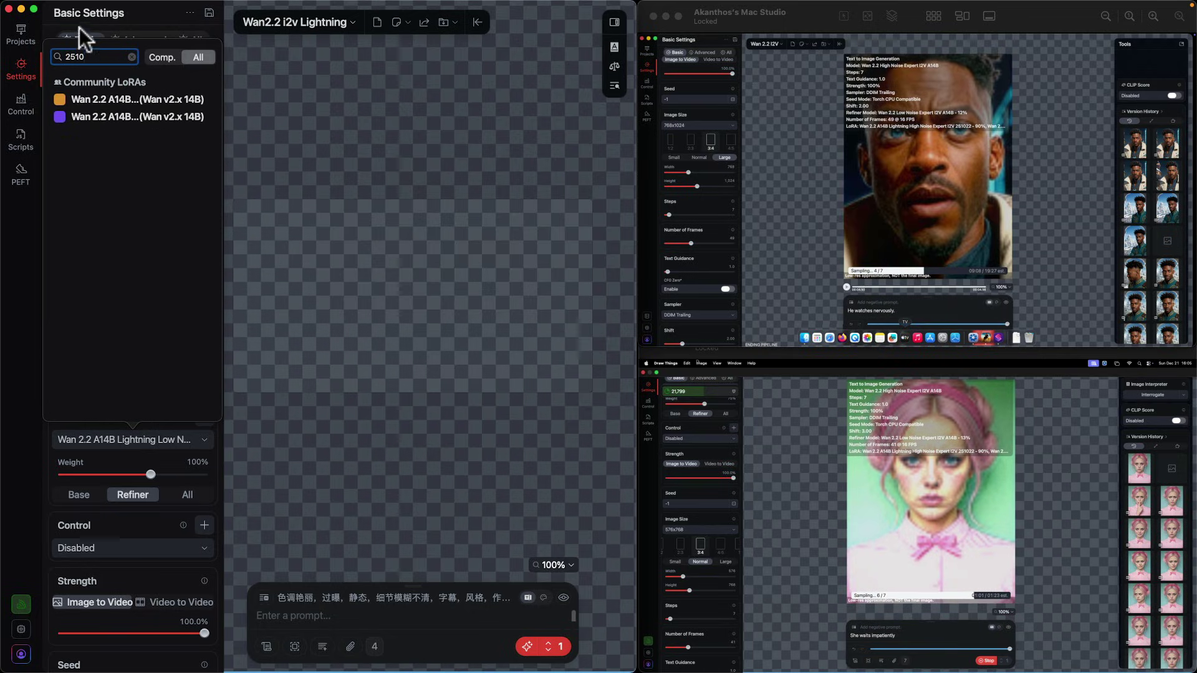
{"action": "left_click", "coordinate": [59, 99]}
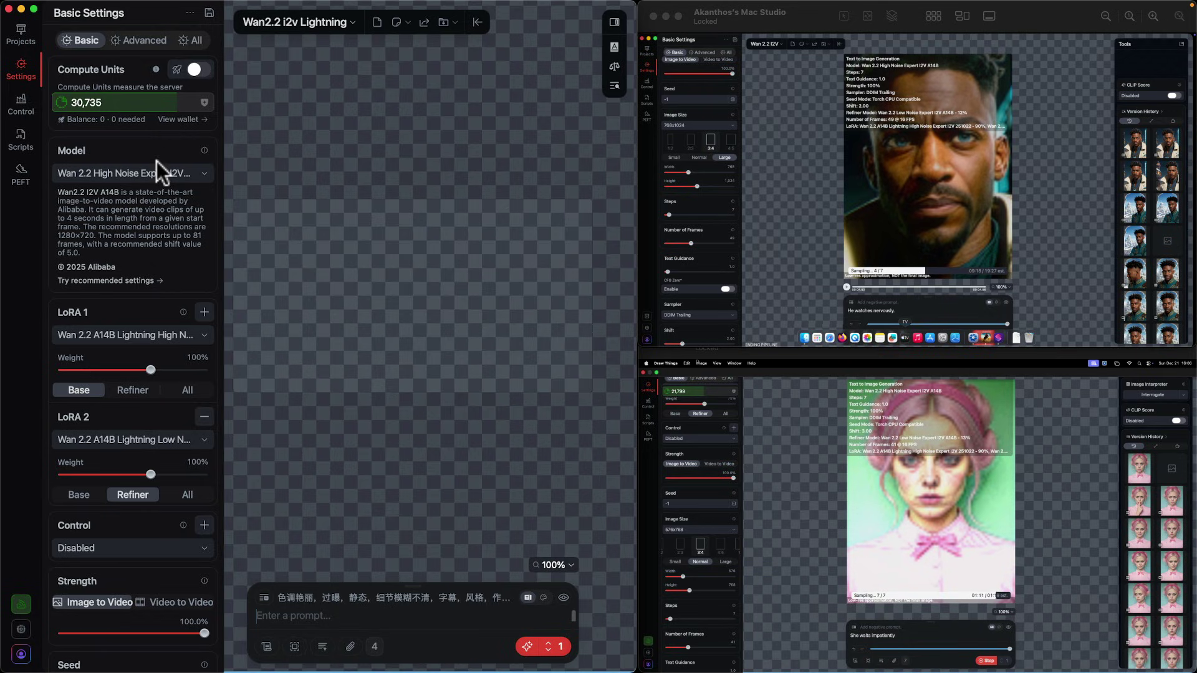
Enlarge the remote Mac's screen share to full screen and check the Server Offload device while the clip finishes
{"action": "scroll", "coordinate": [159, 314], "scroll_direction": "down", "scroll_amount": 1}
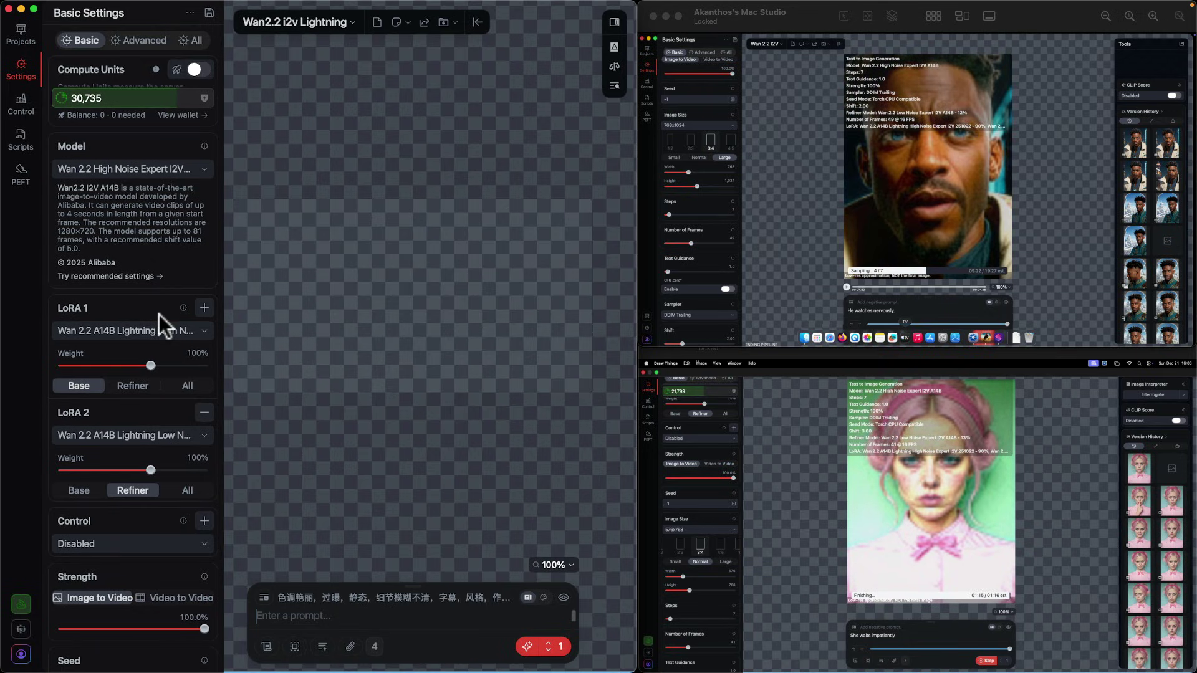
{"action": "left_click", "coordinate": [786, 421]}
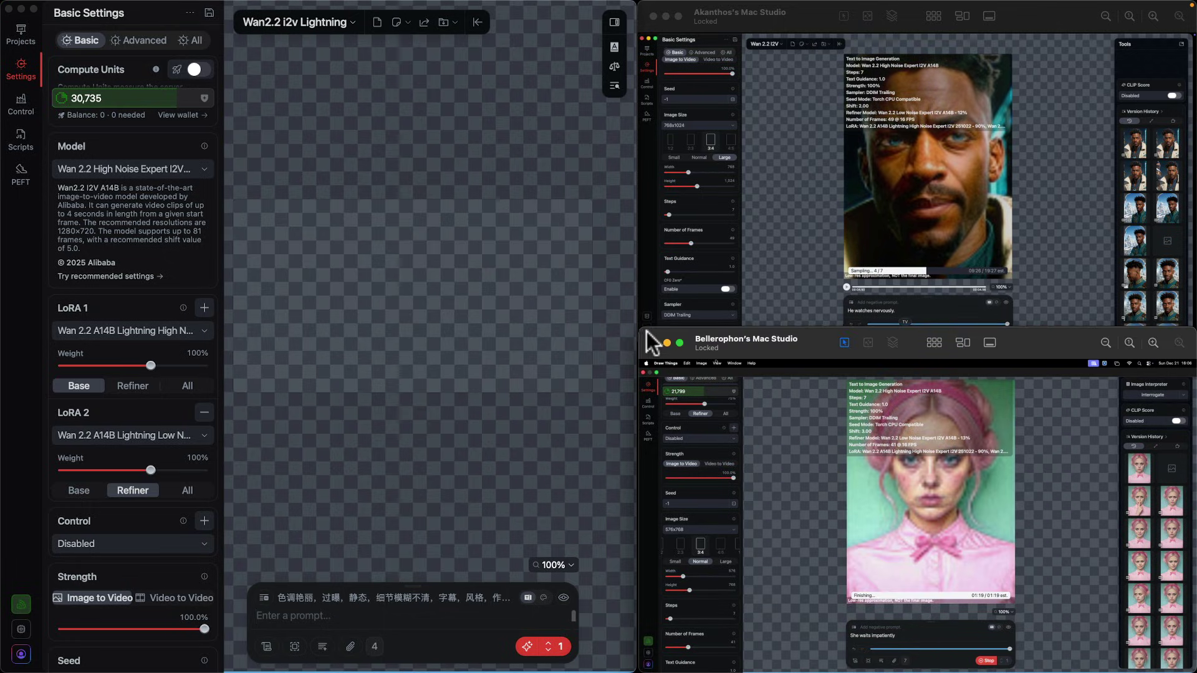
{"action": "left_click_drag", "start_coordinate": [642, 331], "coordinate": [59, 6]}
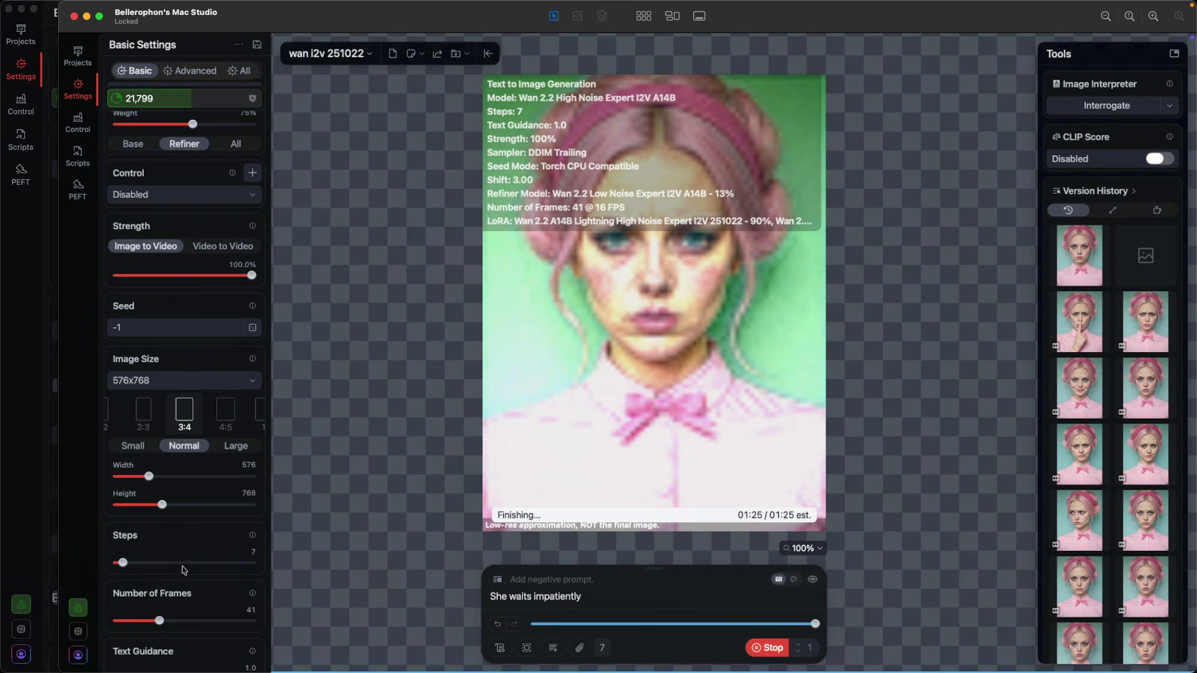
{"action": "left_click", "coordinate": [78, 606]}
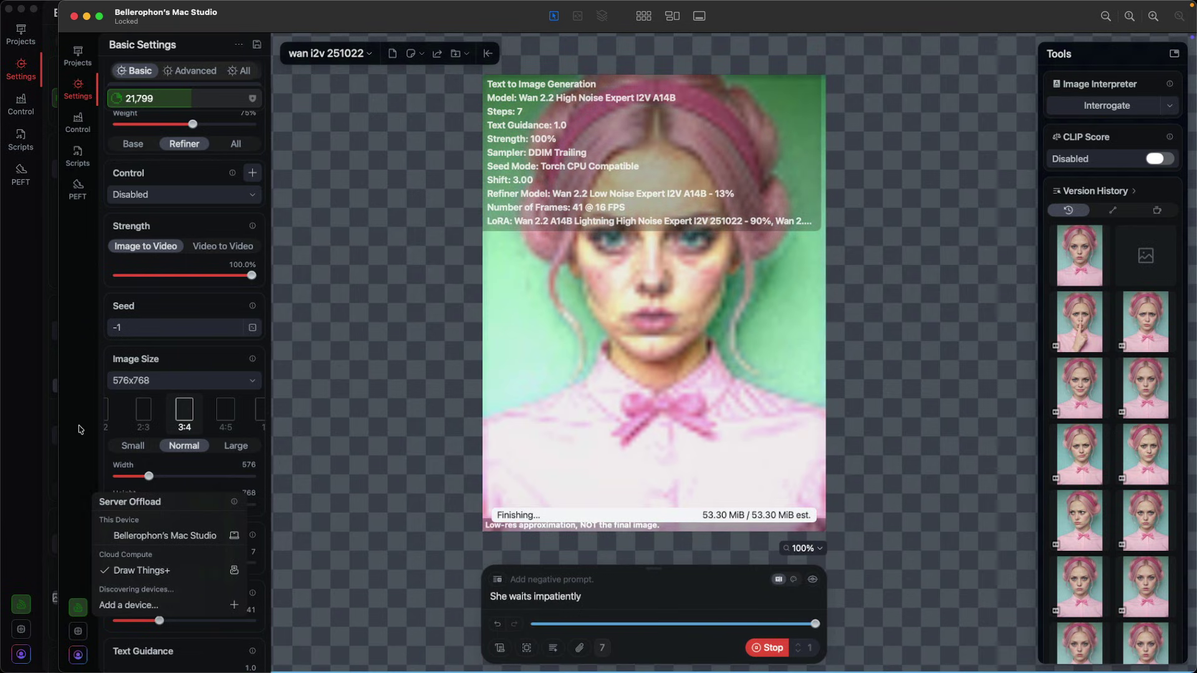
{"action": "left_click", "coordinate": [83, 430]}
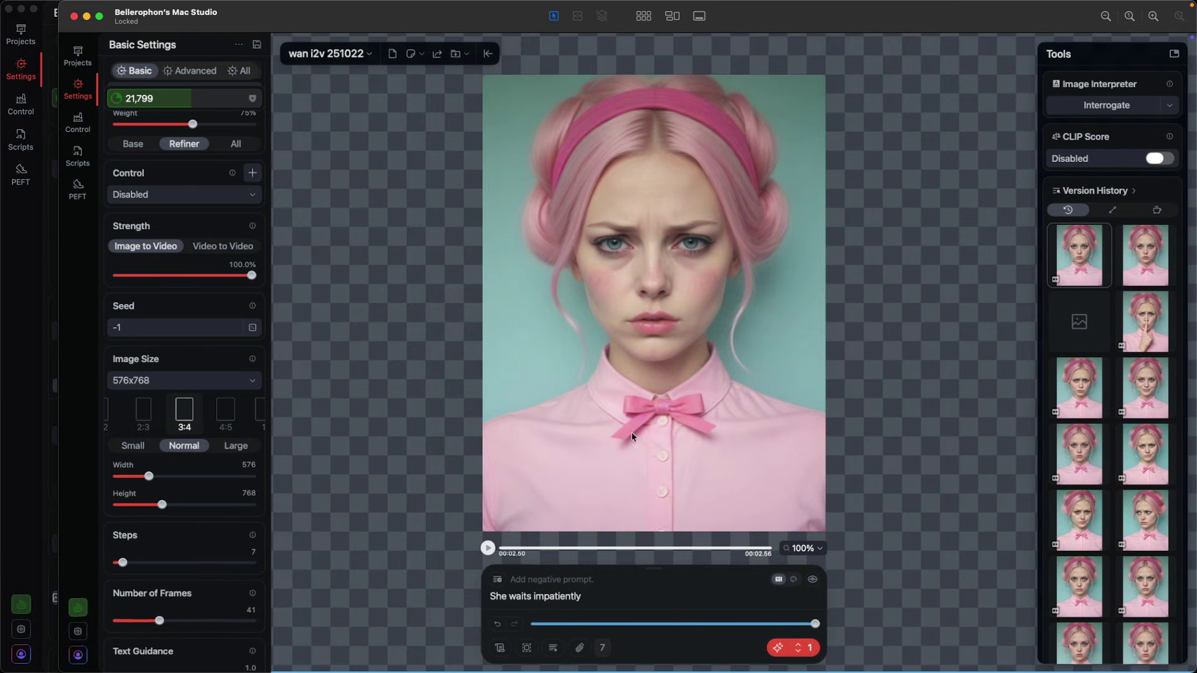
Change the prompt to 'She glances left and back to front. She is worried' with 57 frames
{"action": "left_click_drag", "start_coordinate": [601, 597], "coordinate": [549, 547]}
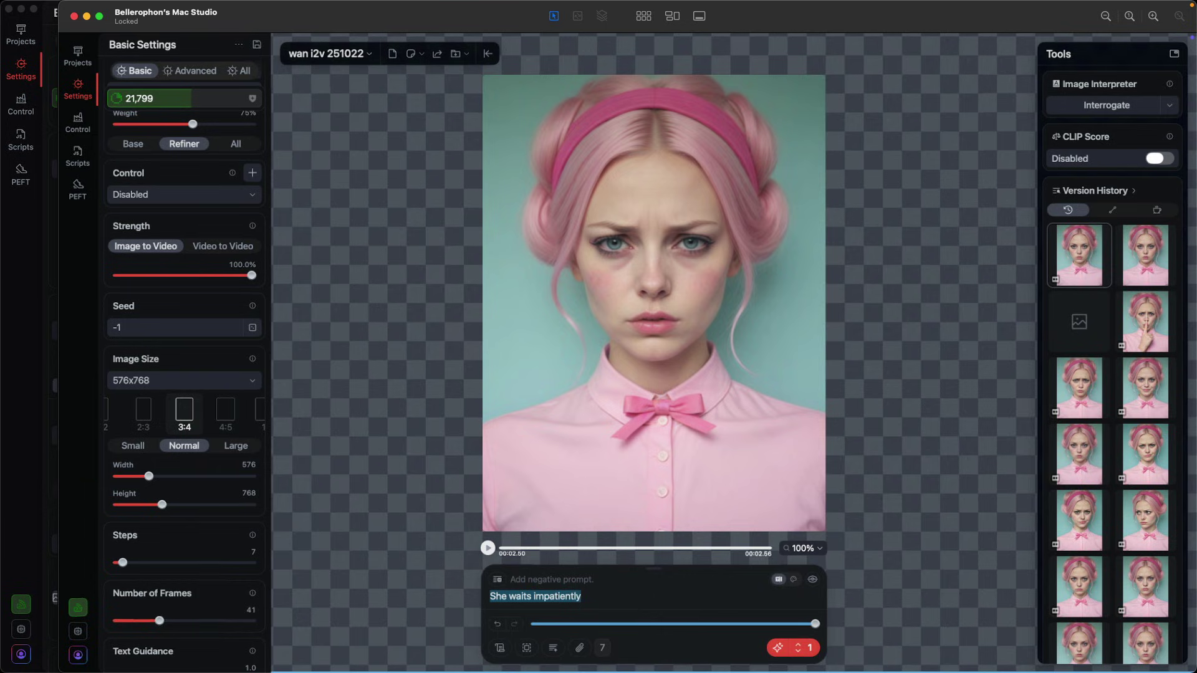
{"action": "type", "text": "She glances le"}
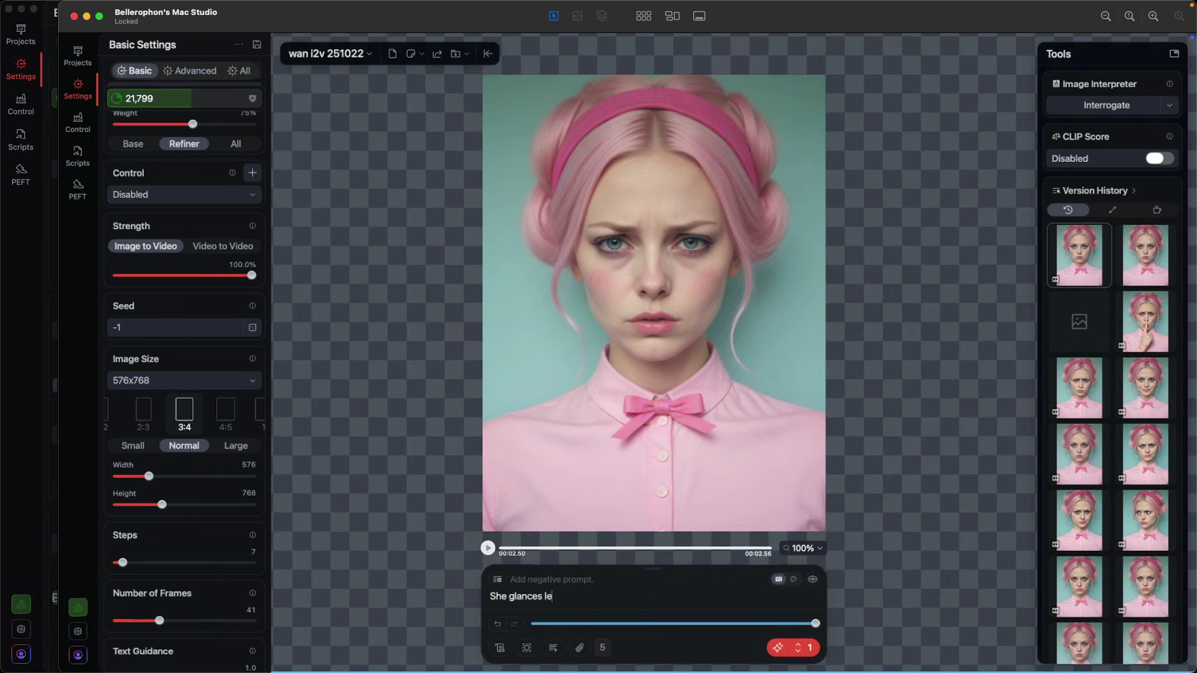
{"action": "type", "text": "ft. She is worried"}
{"action": "left_click", "coordinate": [558, 597]}
{"action": "type", "text": "and back to front. She is worried"}
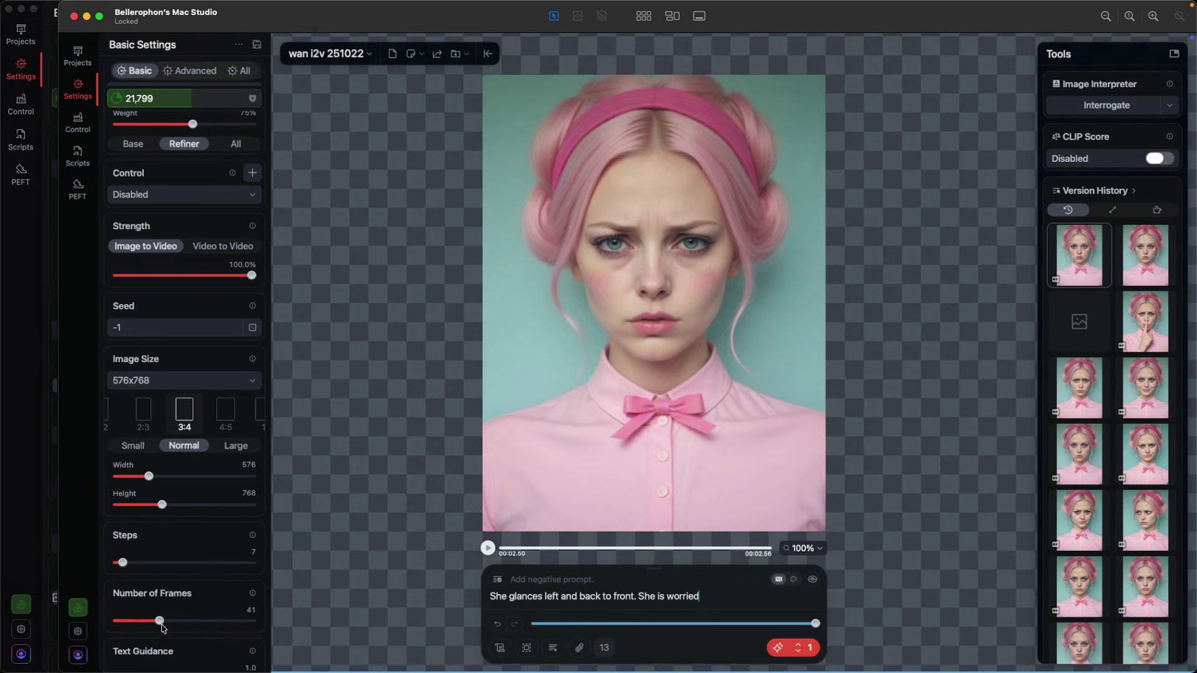
{"action": "left_click_drag", "start_coordinate": [159, 622], "coordinate": [186, 621]}
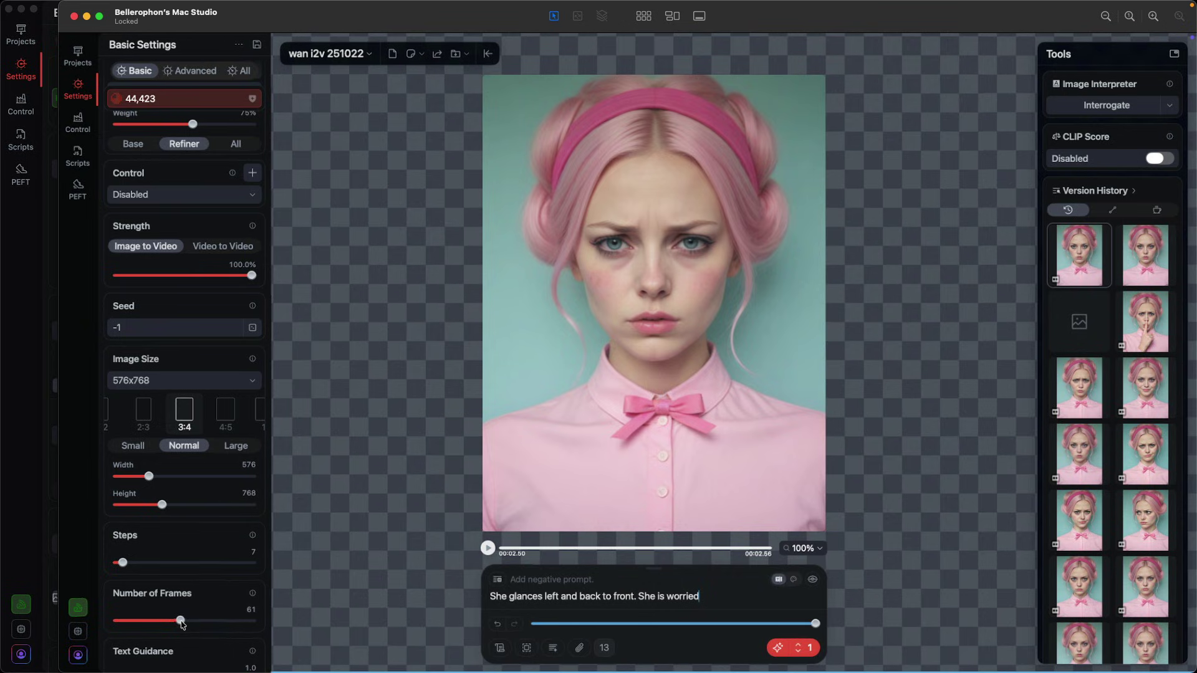
{"action": "left_click_drag", "start_coordinate": [179, 625], "coordinate": [179, 627]}
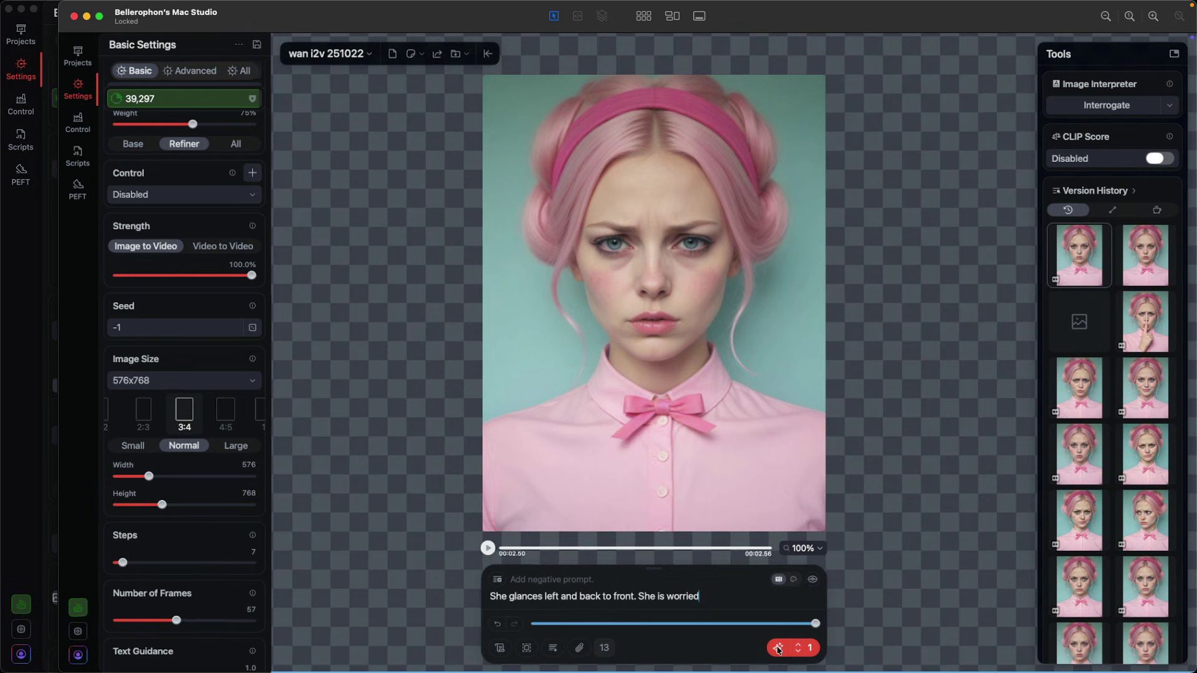
Generate the worried-glance clip remotely, resize the share windows, and expand the local negative prompt
{"action": "left_click", "coordinate": [778, 649]}
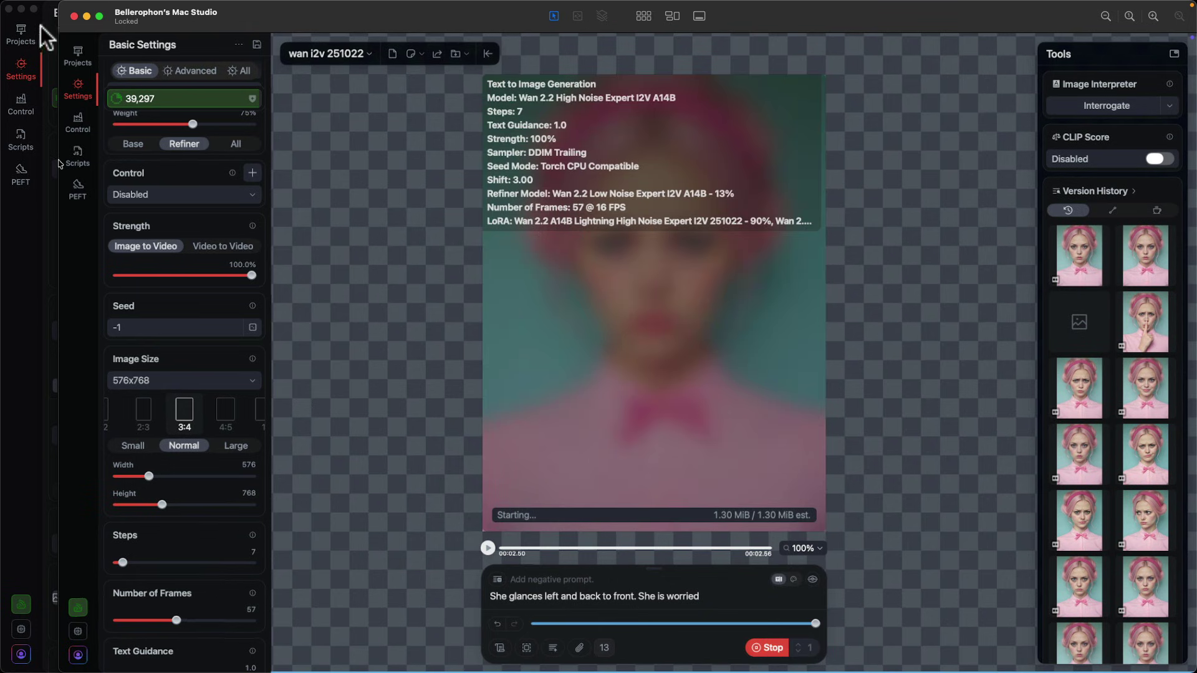
{"action": "left_click_drag", "start_coordinate": [60, 10], "coordinate": [461, 331]}
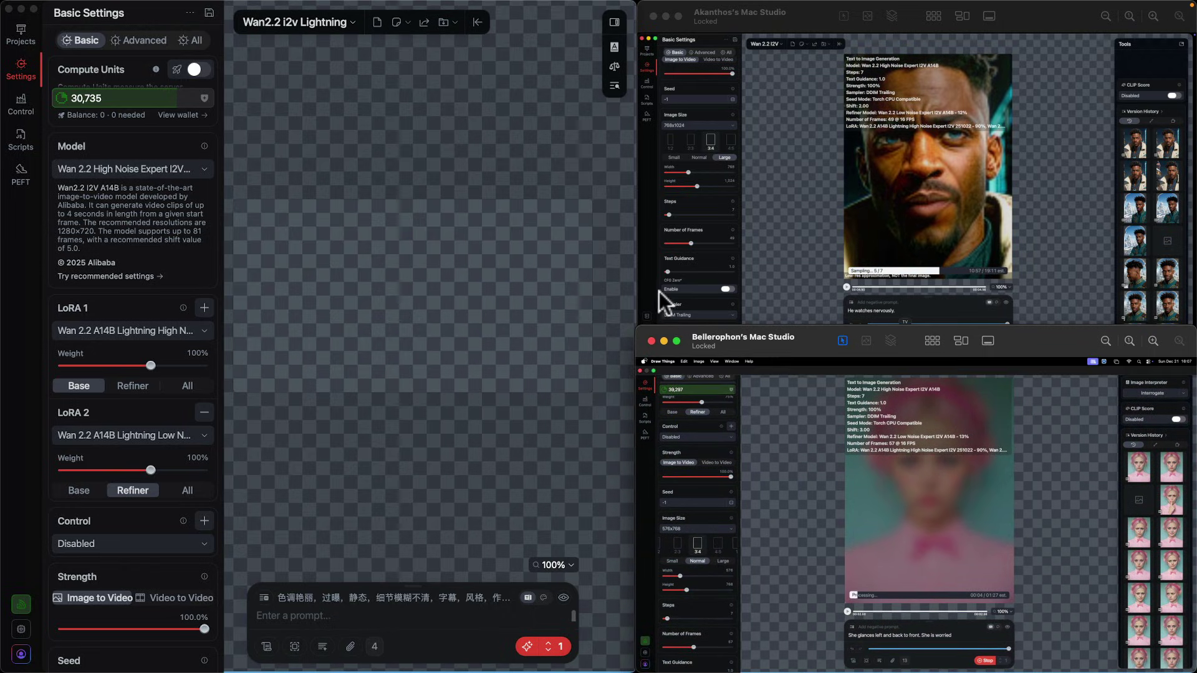
{"action": "left_click_drag", "start_coordinate": [638, 324], "coordinate": [641, 346]}
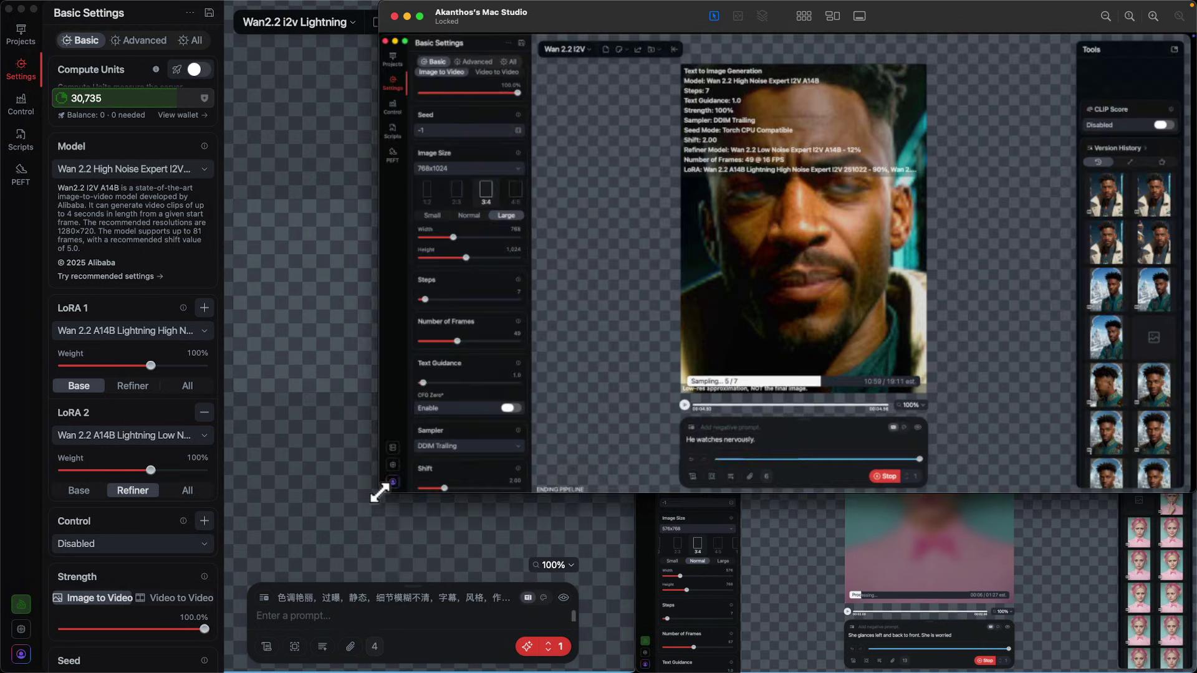
{"action": "left_click_drag", "start_coordinate": [378, 494], "coordinate": [146, 624]}
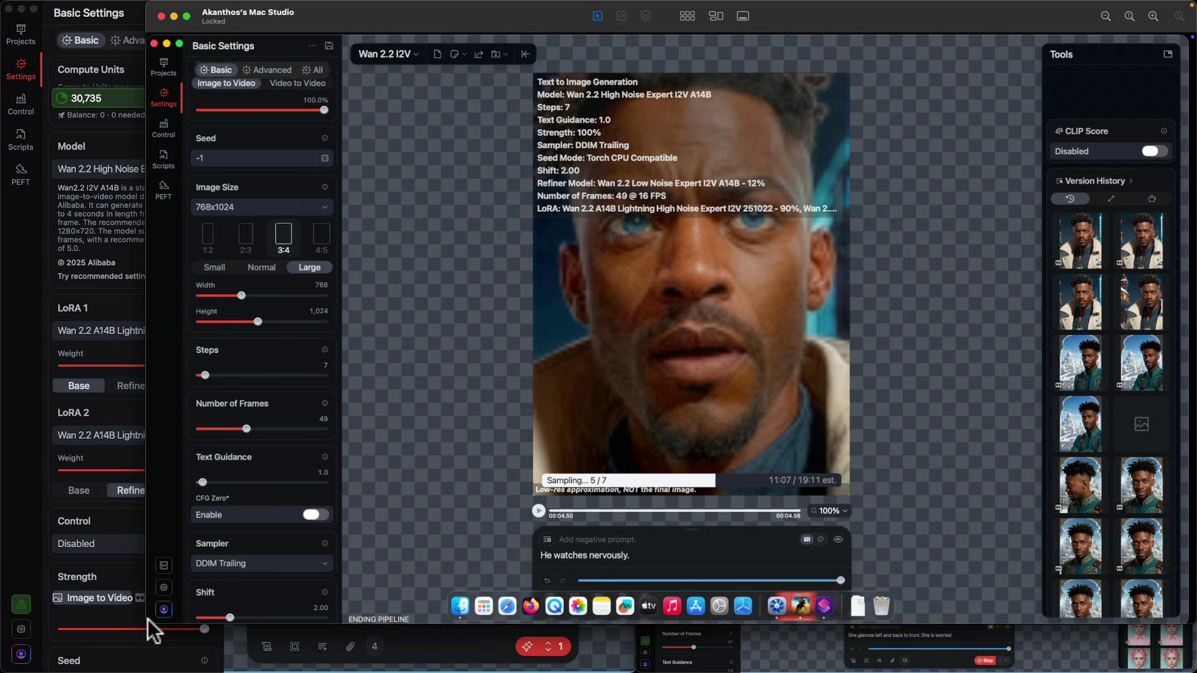
{"action": "left_click_drag", "start_coordinate": [148, 628], "coordinate": [633, 440]}
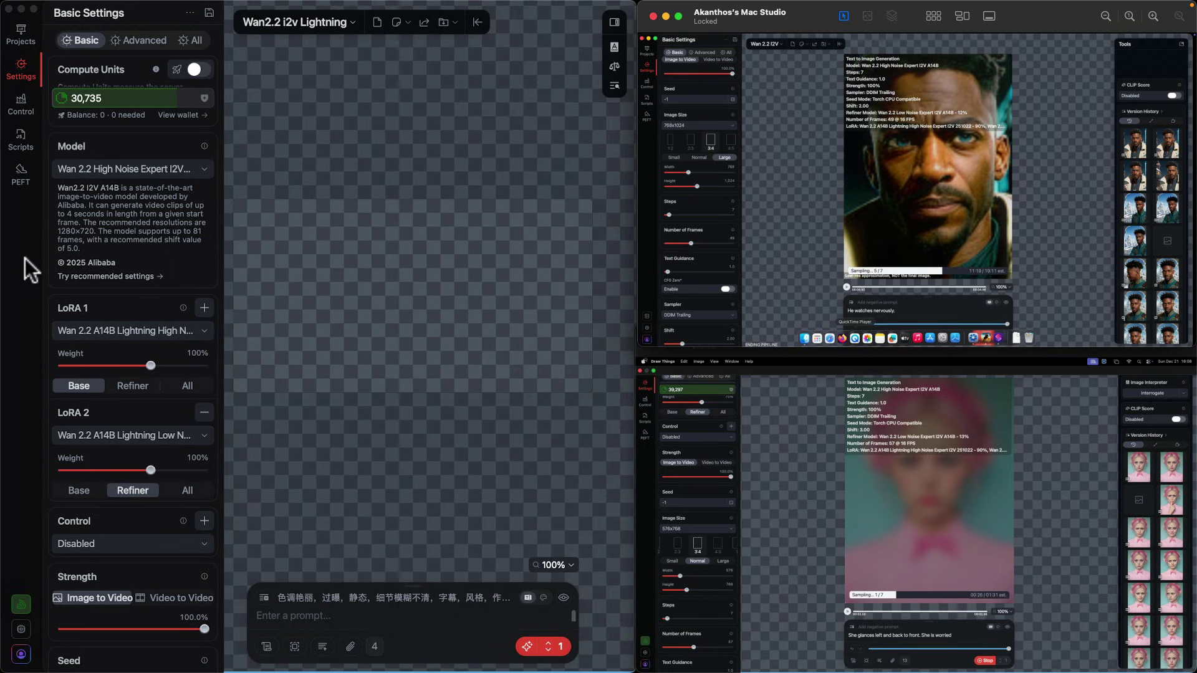
{"action": "left_click", "coordinate": [273, 593]}
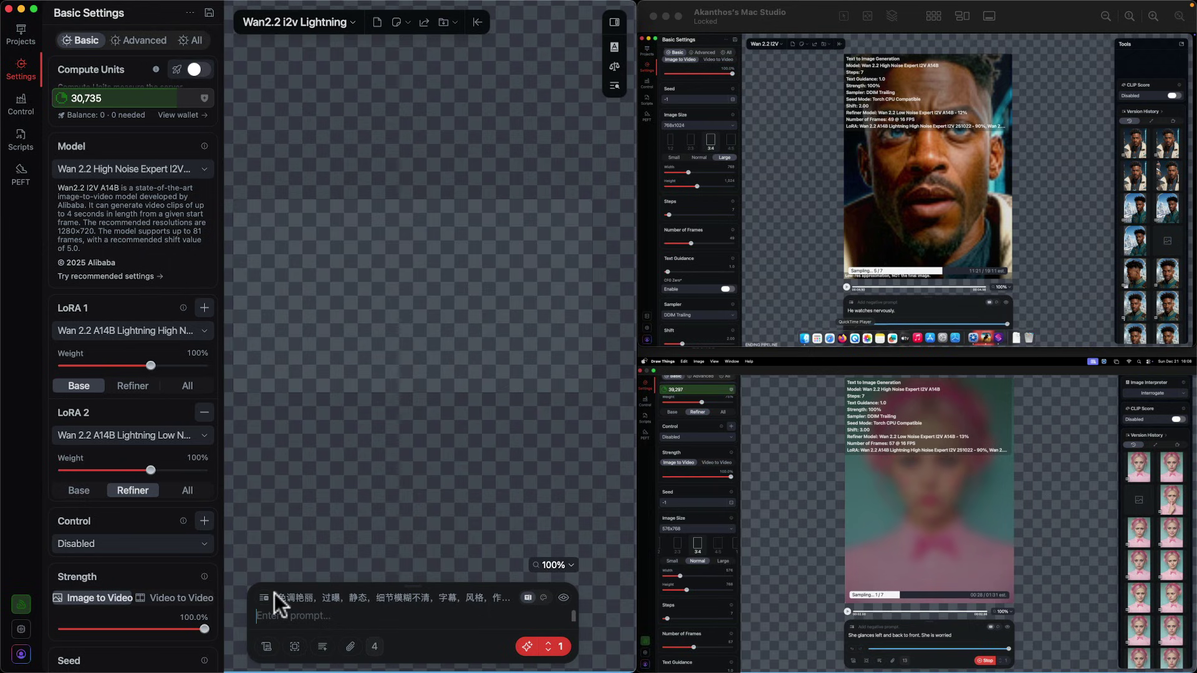
{"action": "left_click", "coordinate": [286, 596]}
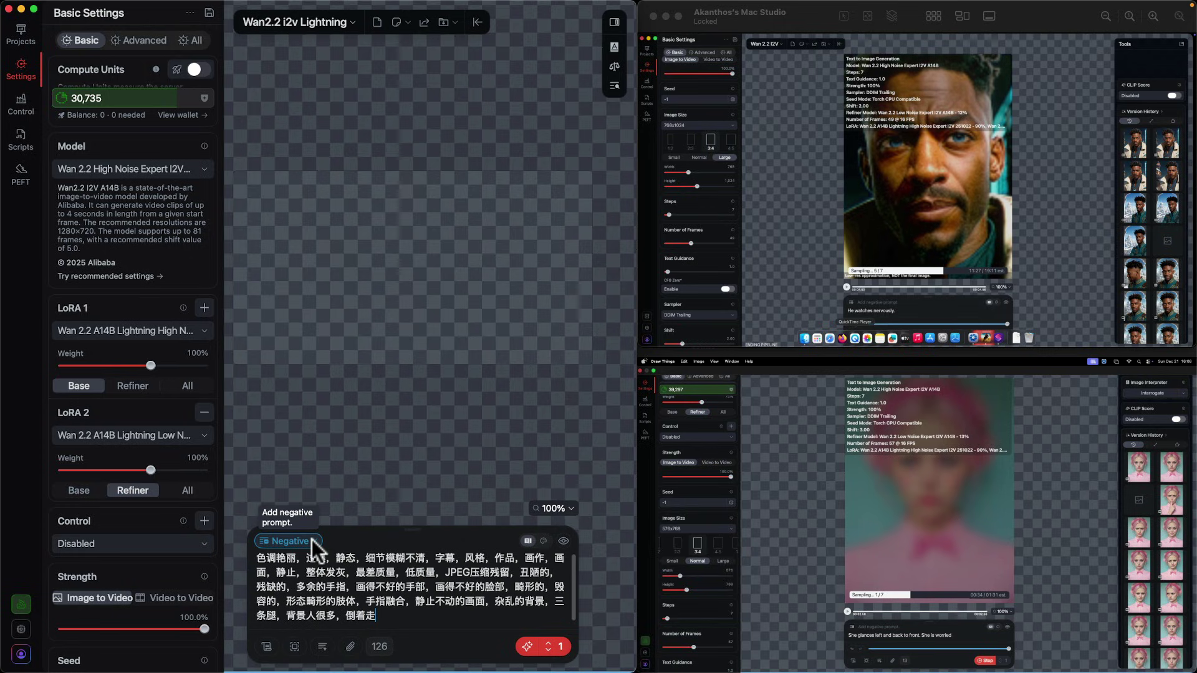
Delete all the Chinese negative prompt text, leaving the negative prompt empty
{"action": "mouse_move", "coordinate": [307, 540]}
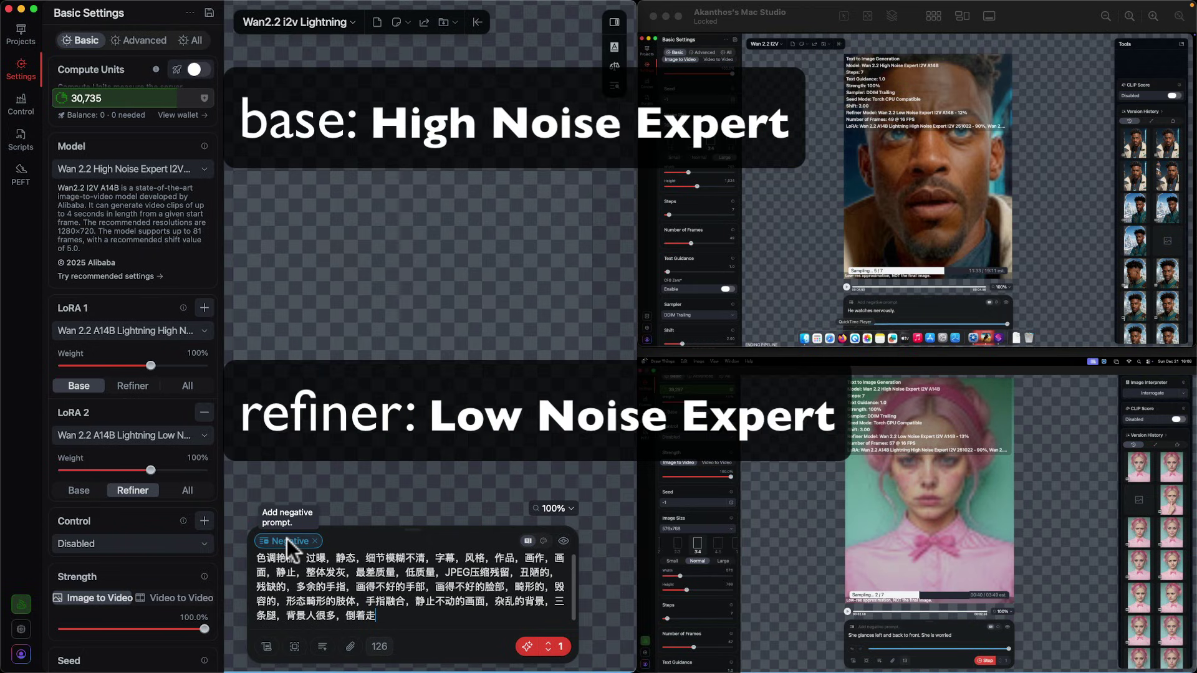
{"action": "left_click", "coordinate": [302, 537]}
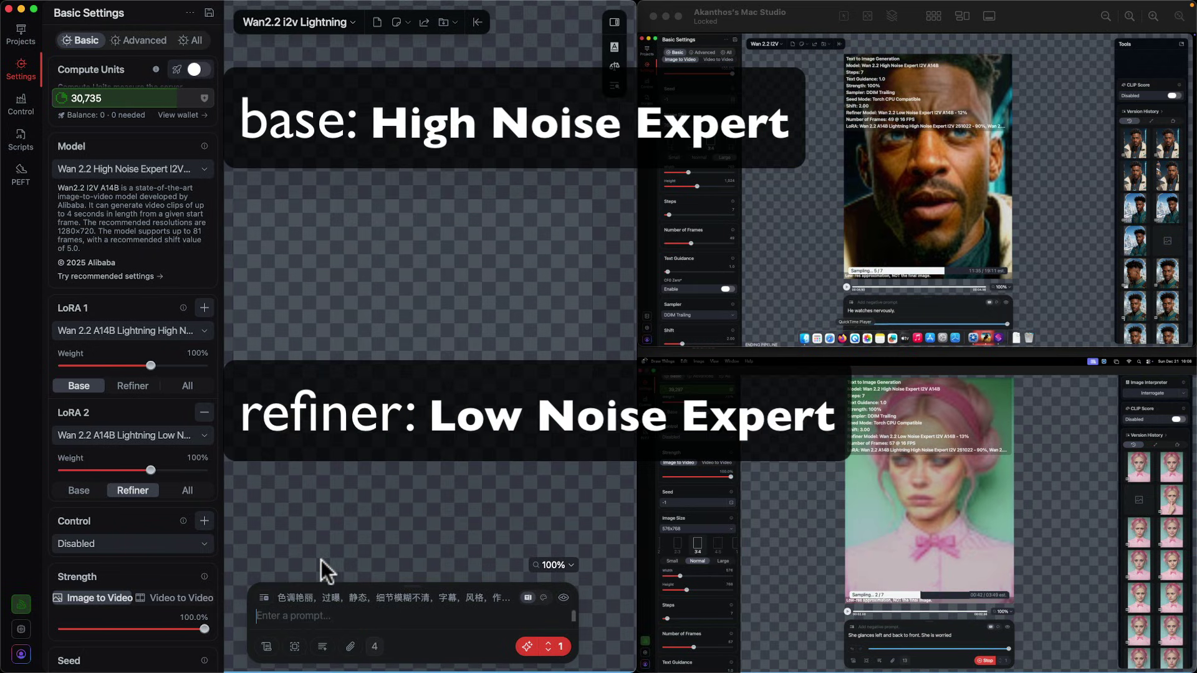
{"action": "left_click", "coordinate": [266, 597]}
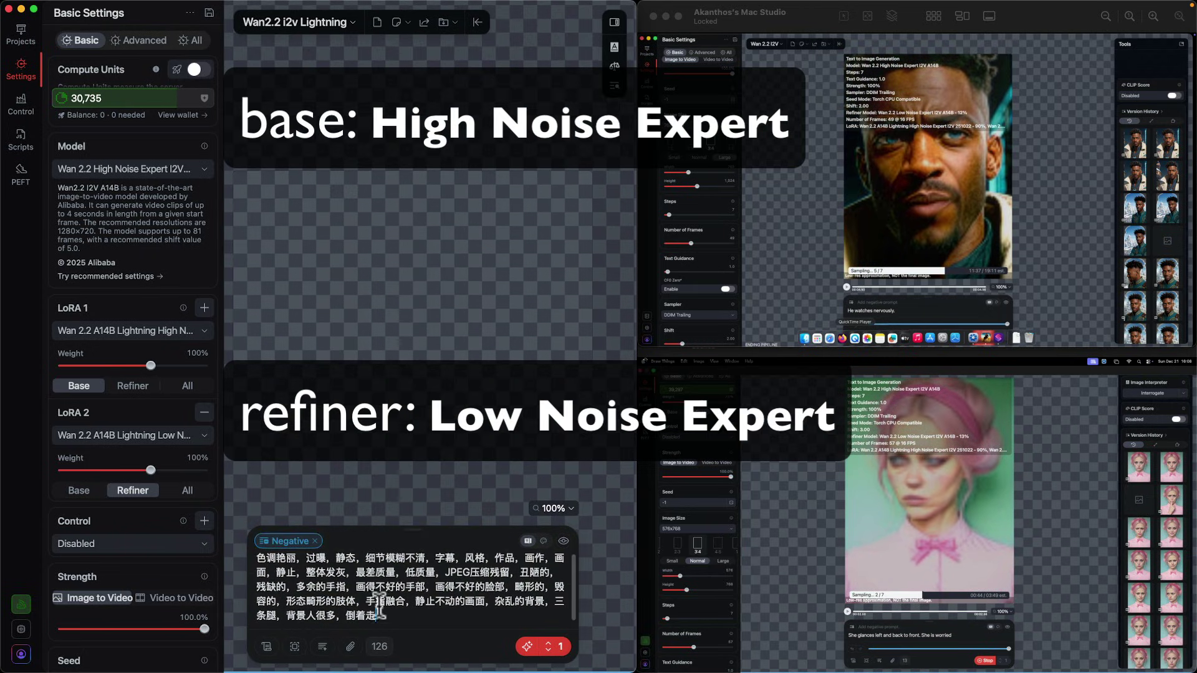
{"action": "left_click_drag", "start_coordinate": [387, 616], "coordinate": [243, 473]}
{"action": "key", "text": "BackSpace"}
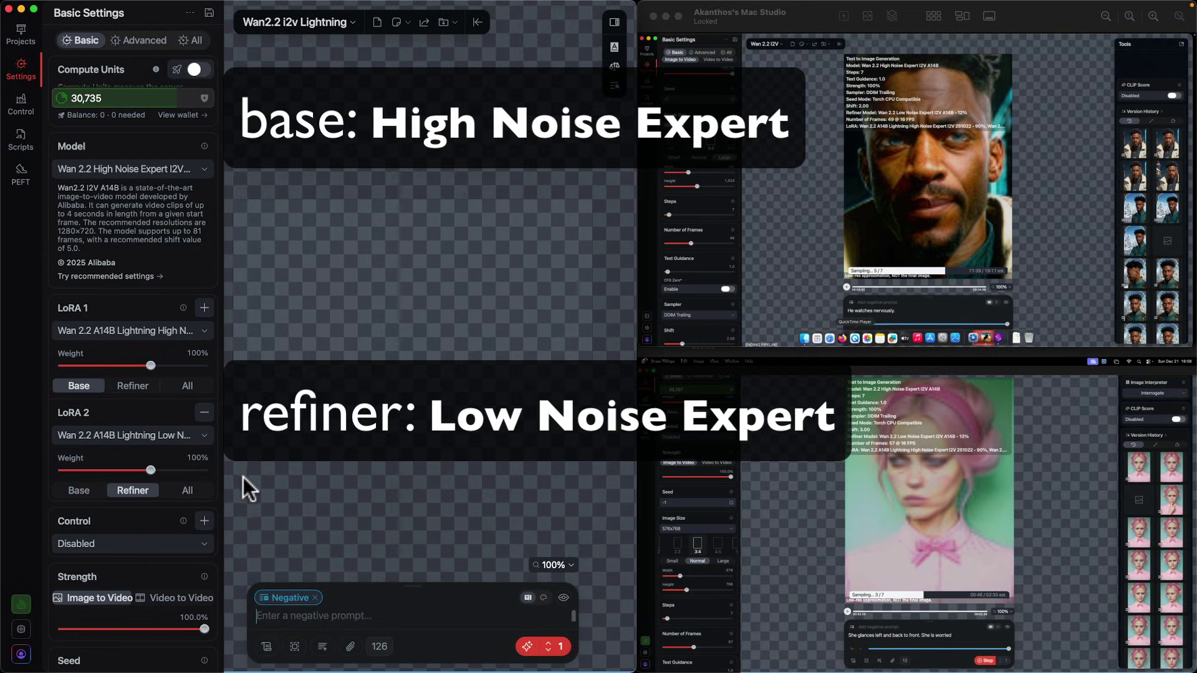
{"action": "left_click", "coordinate": [287, 599]}
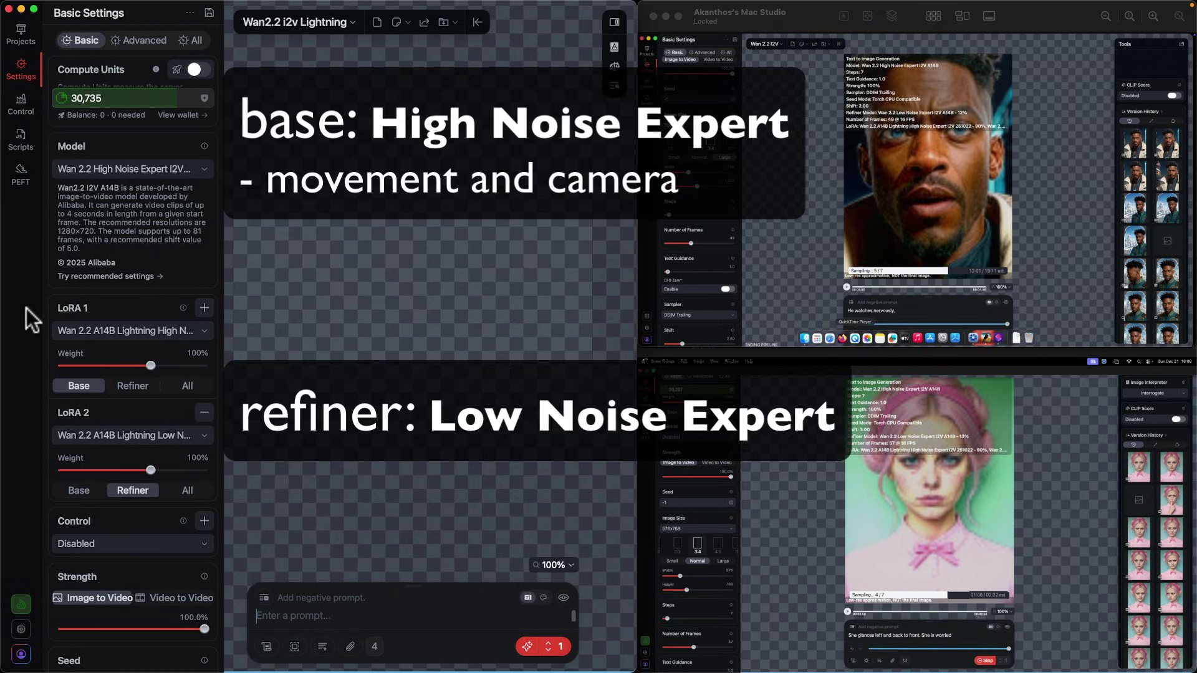
On the Advanced settings, raise the Low Noise Expert Refiner Start from 10% to 12.5%
{"action": "left_click", "coordinate": [140, 39]}
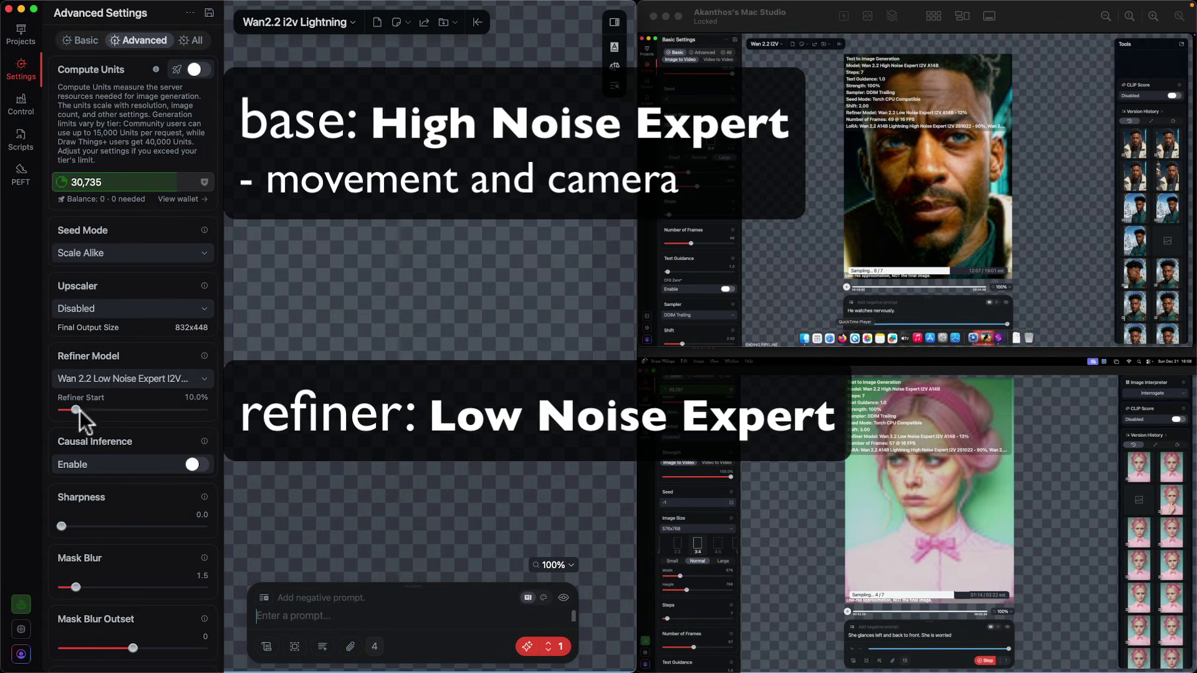
{"action": "left_click_drag", "start_coordinate": [75, 409], "coordinate": [78, 408]}
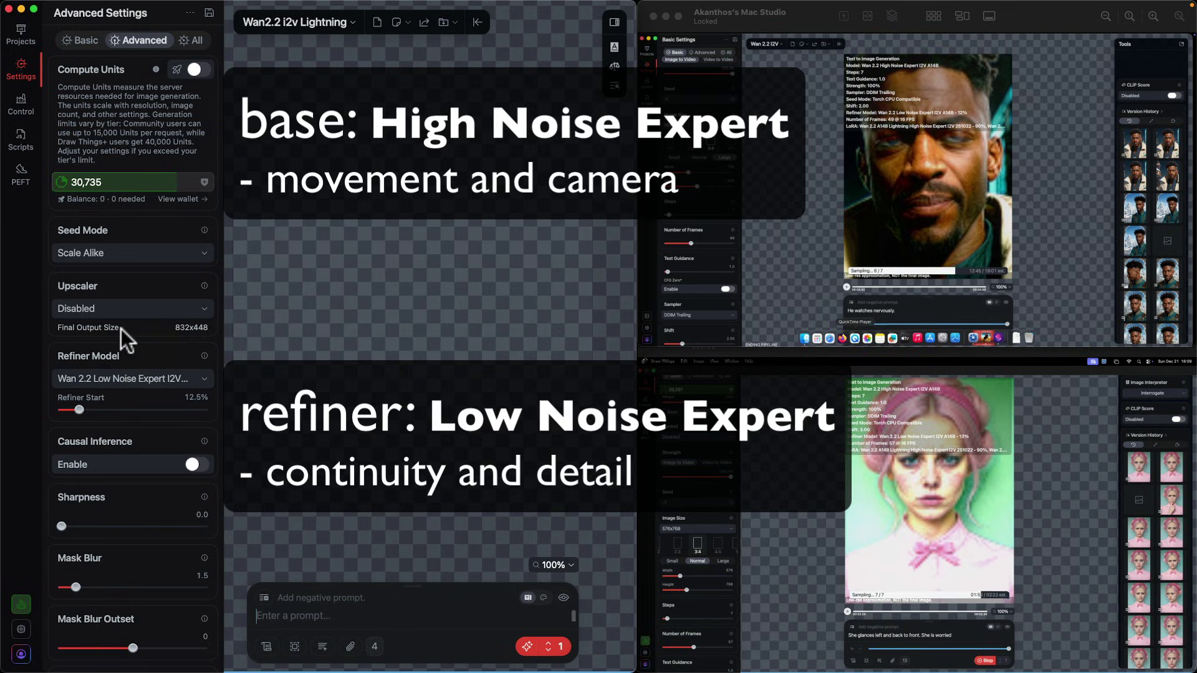
Set Steps to 7 and the image size to 576x768 portrait 3:4
{"action": "left_click", "coordinate": [86, 40]}
{"action": "scroll", "coordinate": [134, 414], "scroll_direction": "down", "scroll_amount": 6}
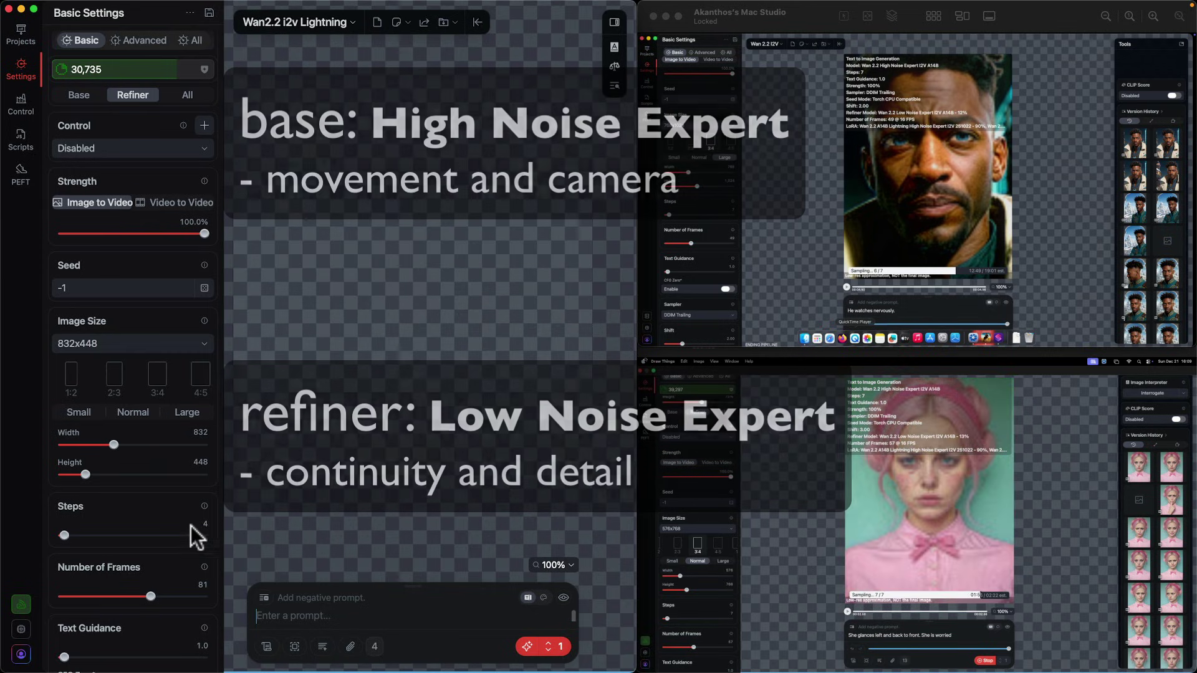
{"action": "left_click_drag", "start_coordinate": [72, 533], "coordinate": [66, 534]}
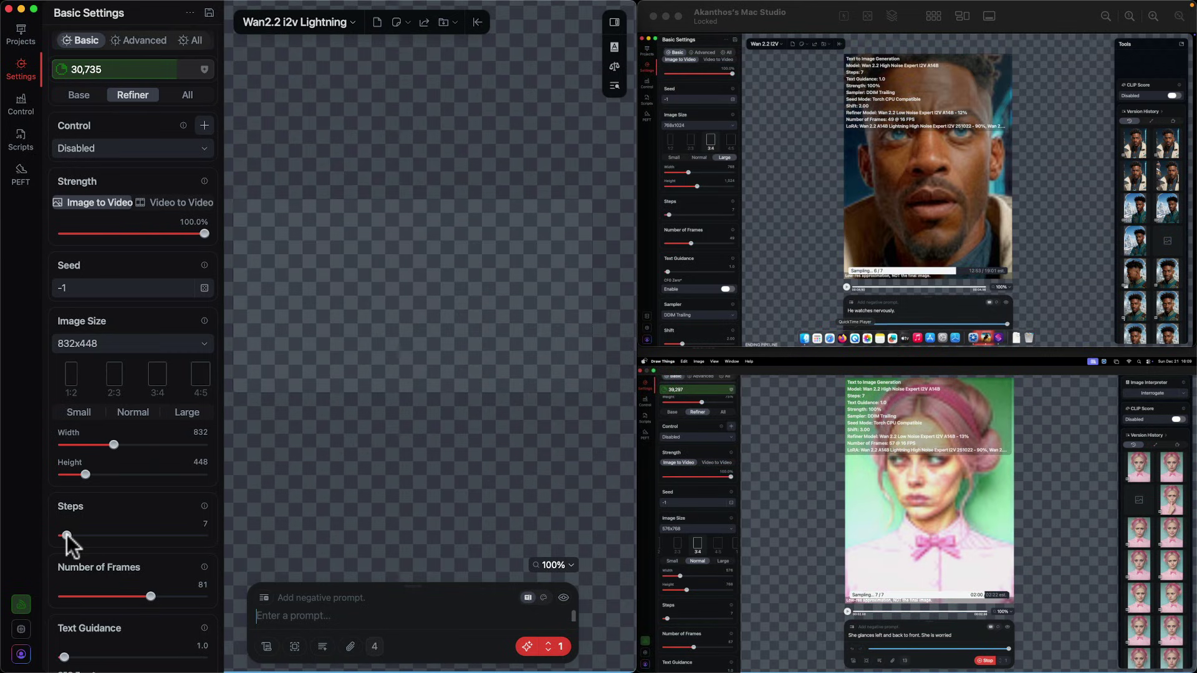
{"action": "left_click", "coordinate": [137, 412]}
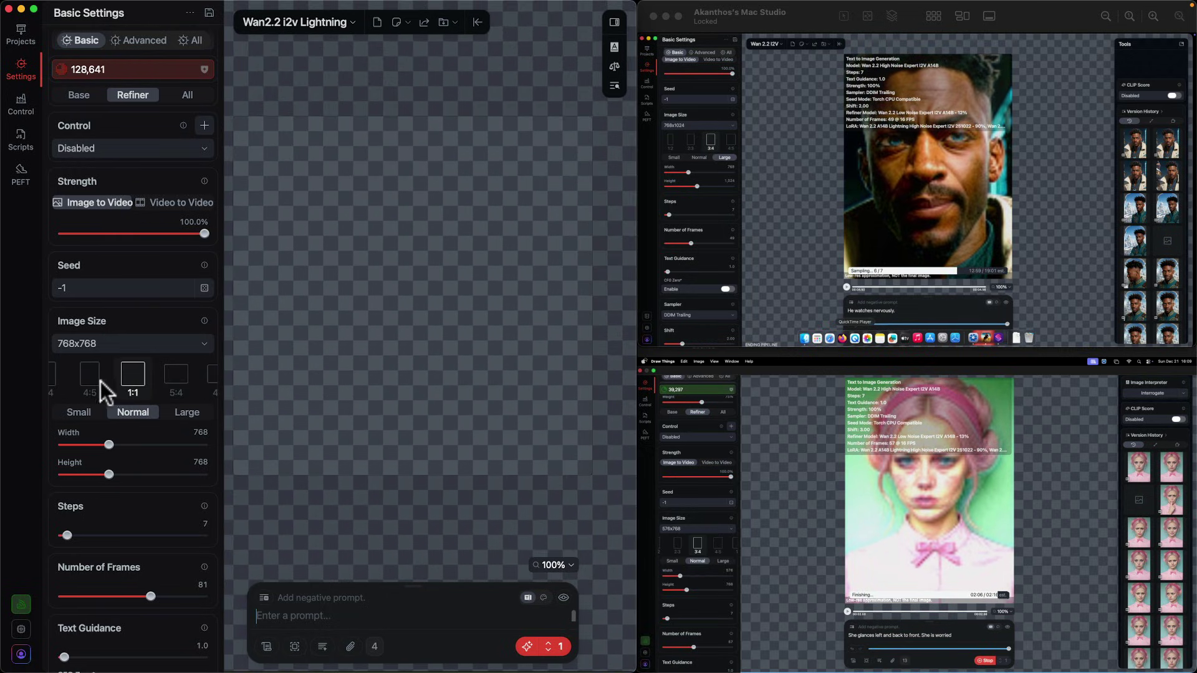
{"action": "left_click_drag", "start_coordinate": [100, 380], "coordinate": [162, 383]}
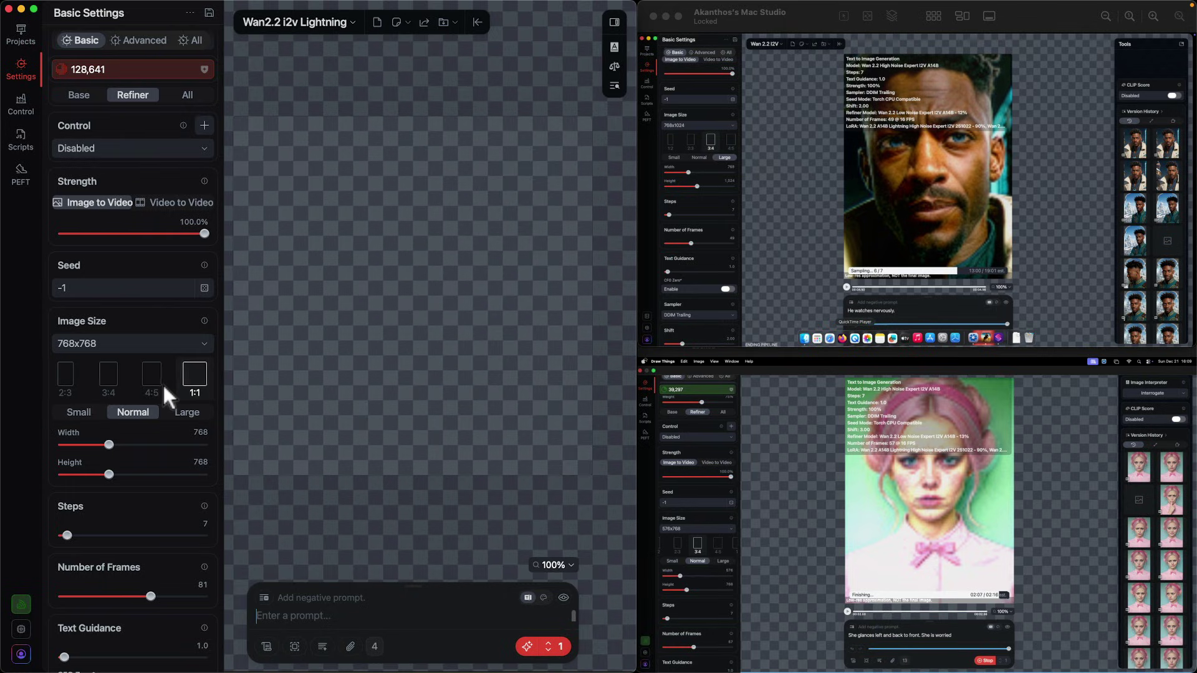
{"action": "left_click", "coordinate": [104, 379]}
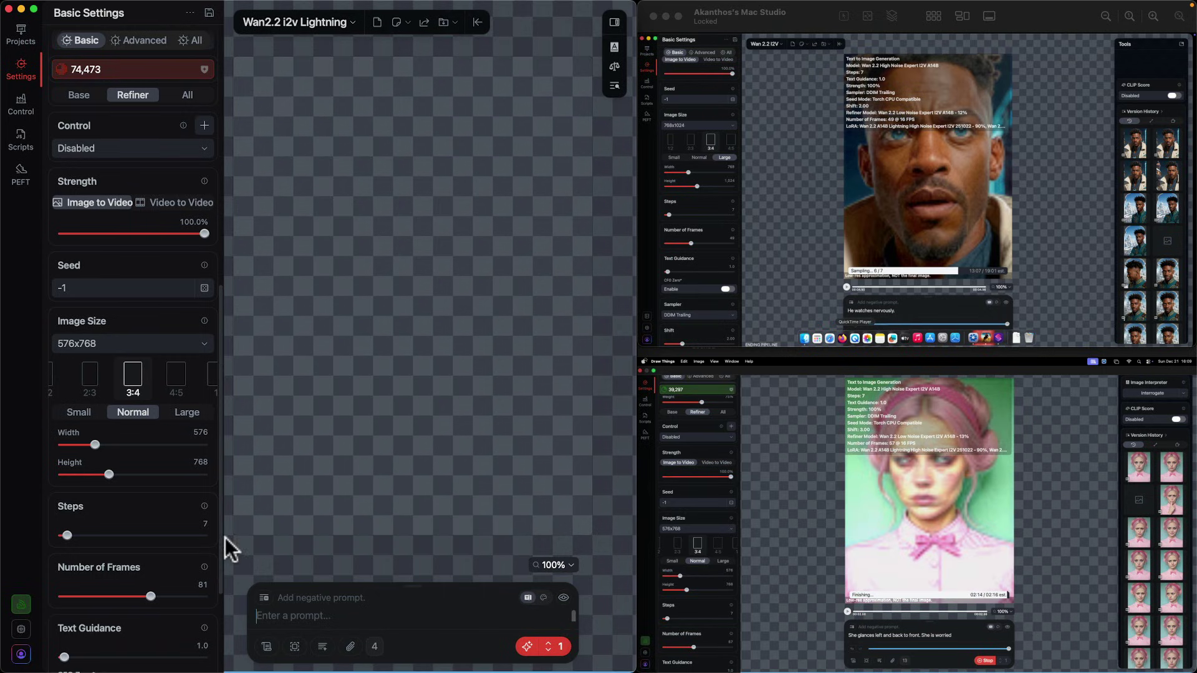
Reduce the Number of Frames from 81 to 45
{"action": "left_click_drag", "start_coordinate": [148, 596], "coordinate": [124, 597]}
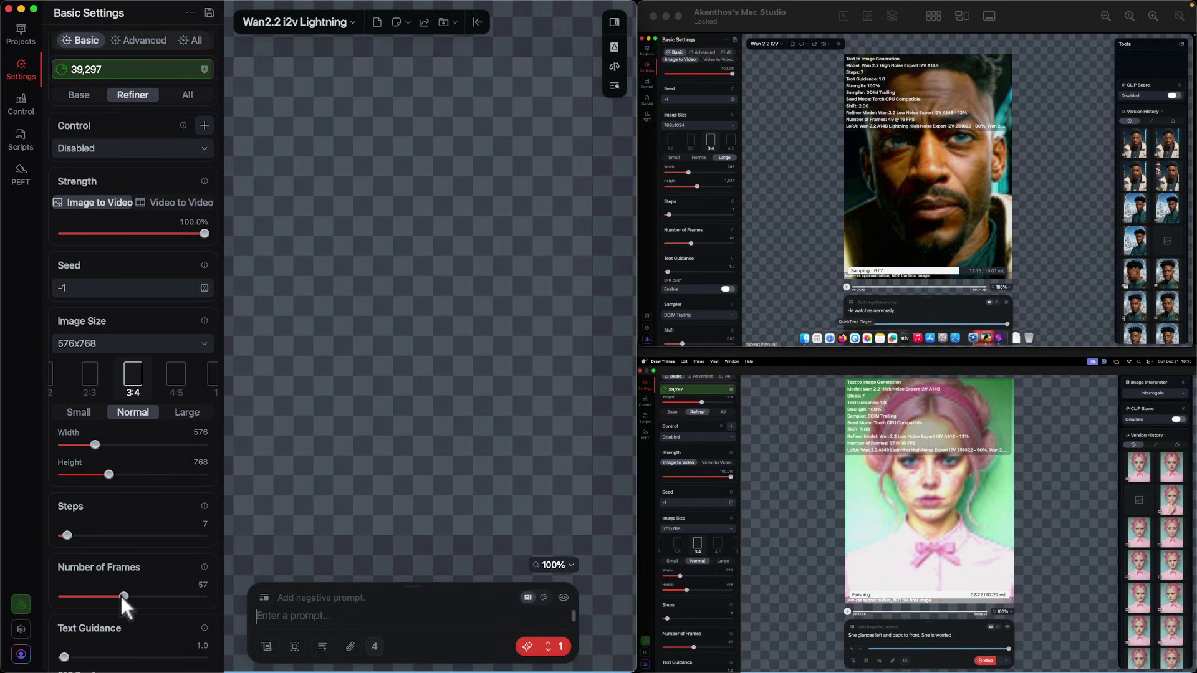
{"action": "left_click_drag", "start_coordinate": [121, 596], "coordinate": [96, 597]}
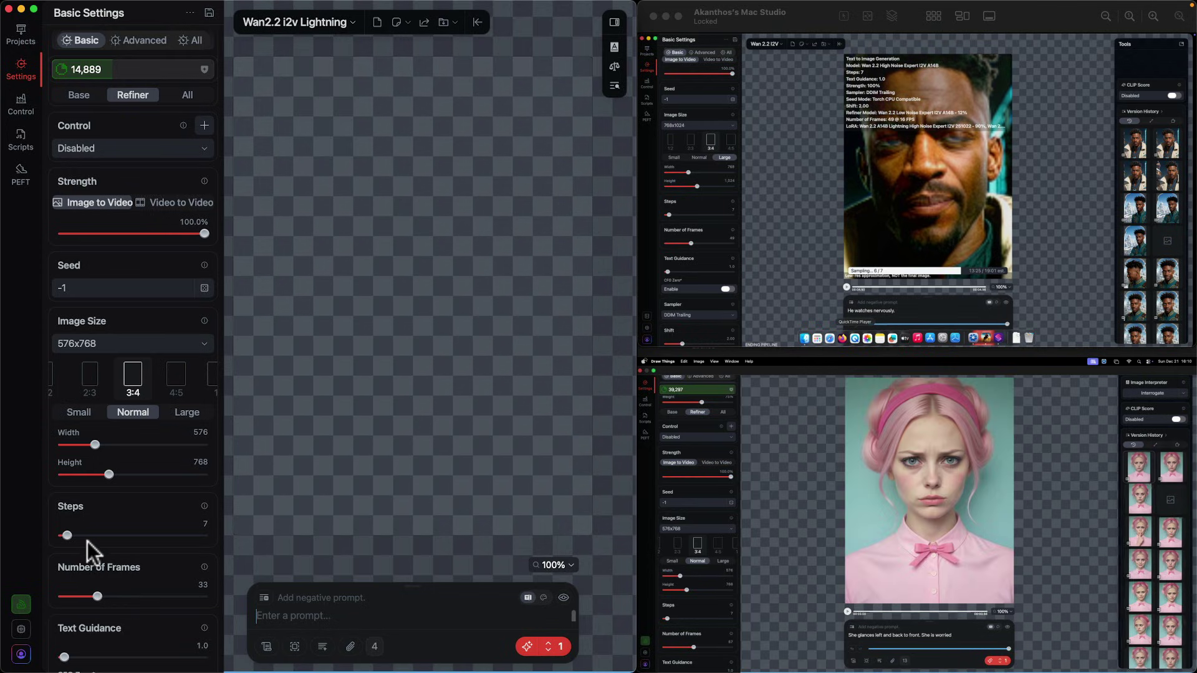
{"action": "left_click_drag", "start_coordinate": [98, 596], "coordinate": [110, 595]}
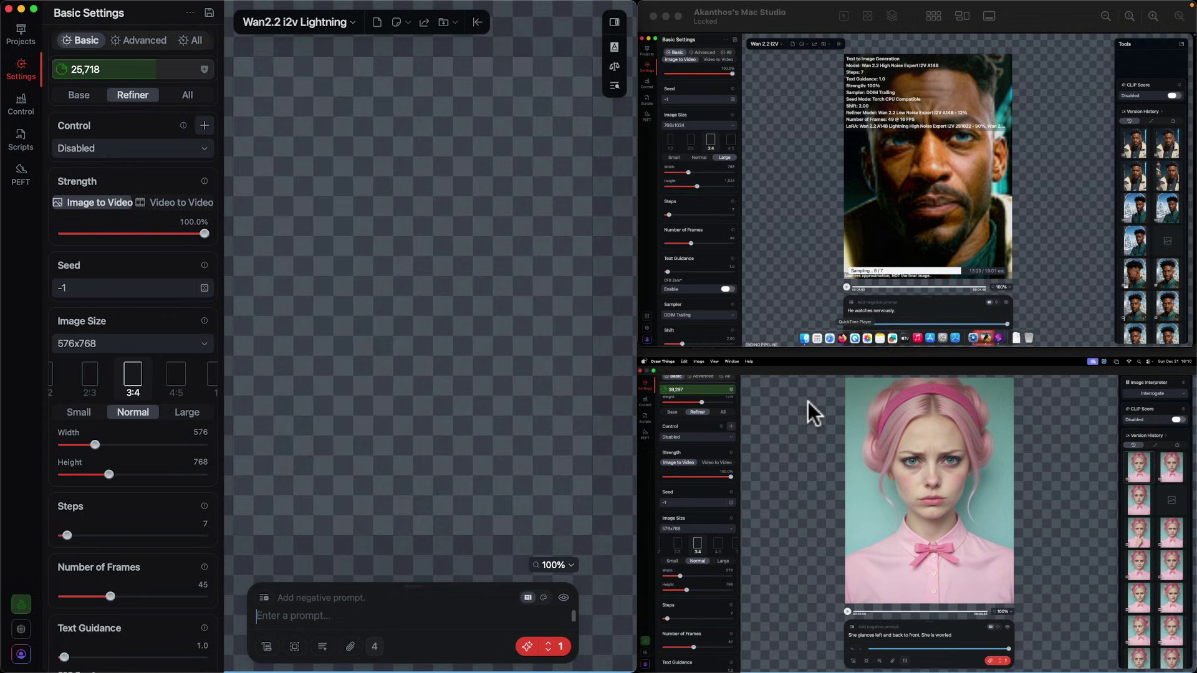
Replace the remote prompt with 'She is annoyed. This is all wrong.' and generate the clip
{"action": "mouse_move", "coordinate": [660, 346]}
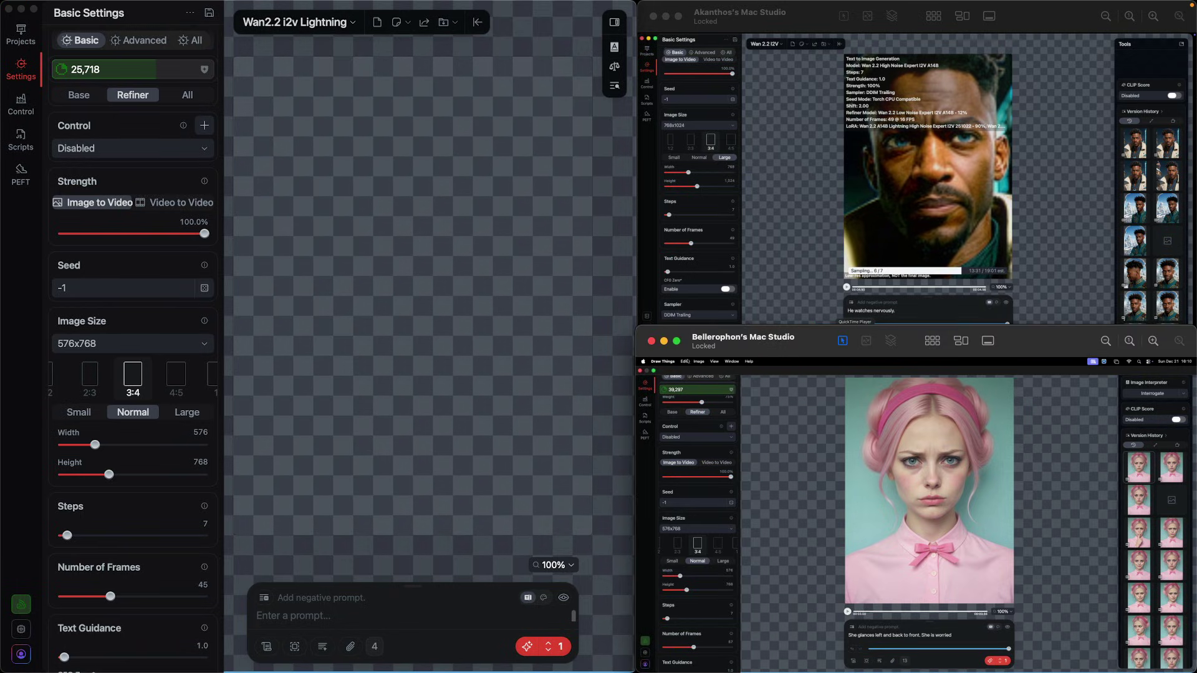
{"action": "left_click_drag", "start_coordinate": [636, 324], "coordinate": [134, 45]}
{"action": "left_click_drag", "start_coordinate": [745, 602], "coordinate": [723, 545]}
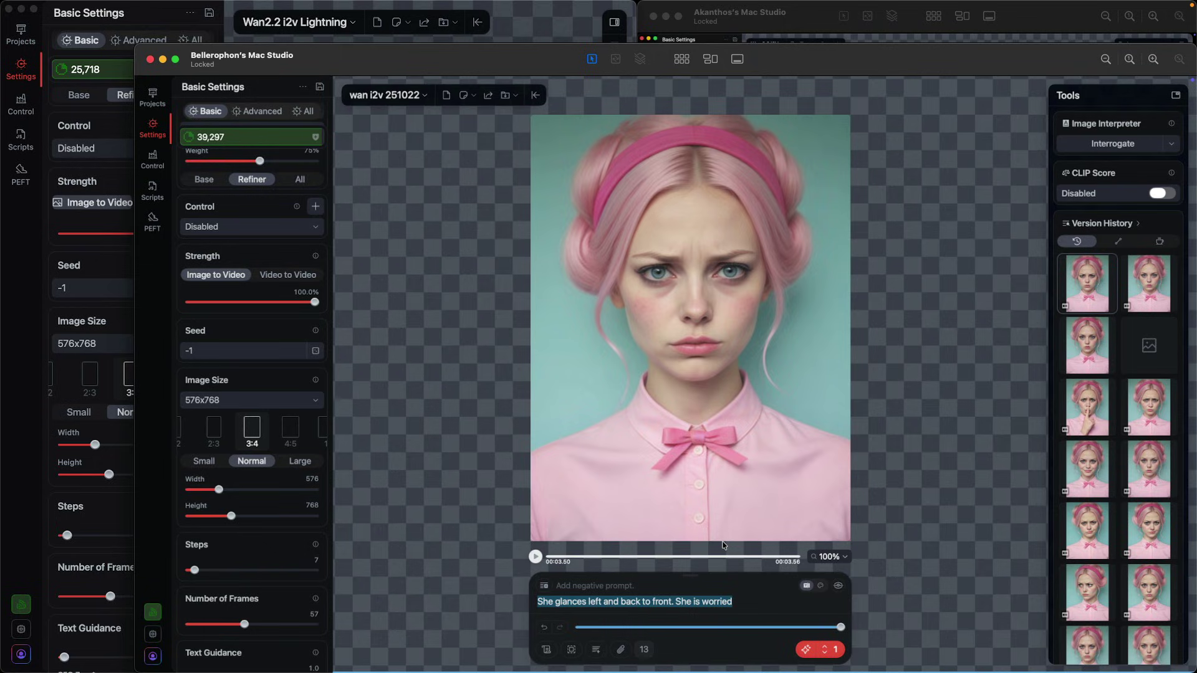
{"action": "type", "text": "She"}
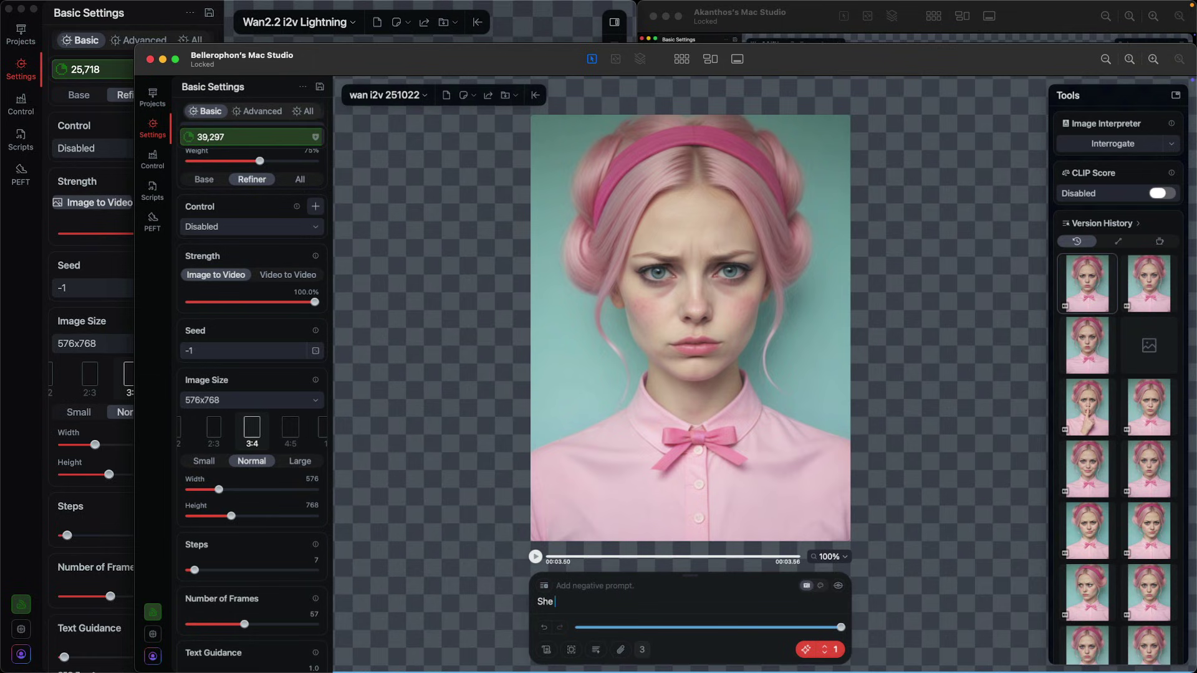
{"action": "type", "text": "is annoyed. This is all wrong."}
{"action": "left_click", "coordinate": [803, 650]}
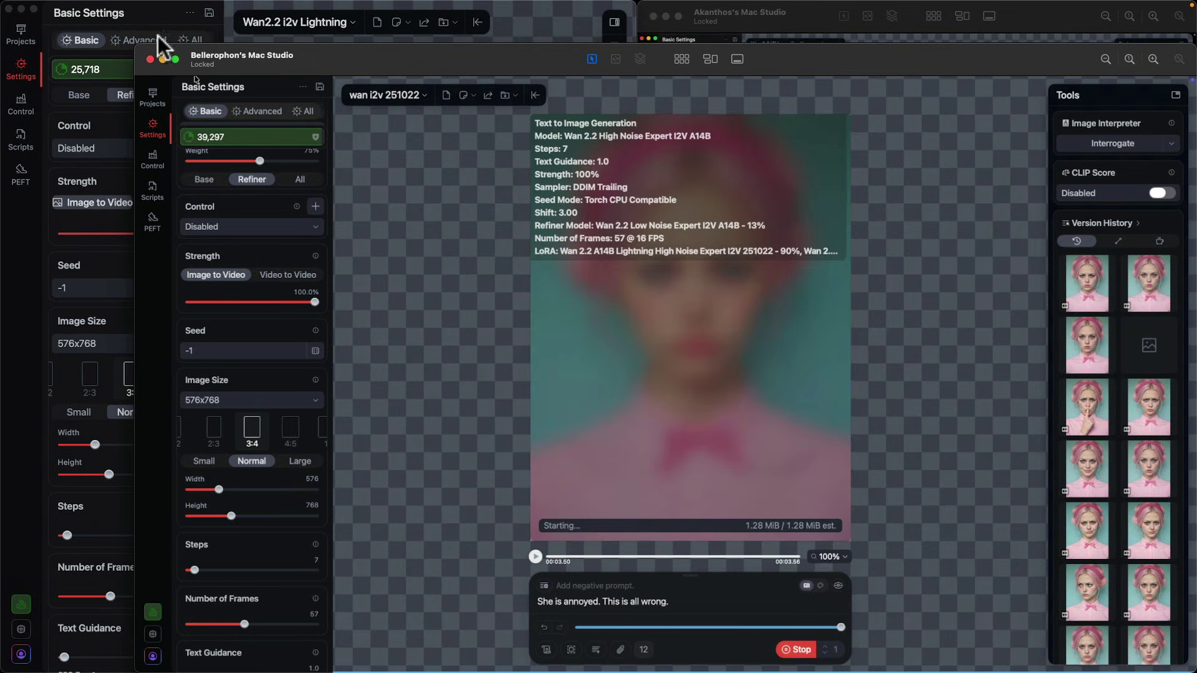
{"action": "left_click_drag", "start_coordinate": [136, 48], "coordinate": [641, 302]}
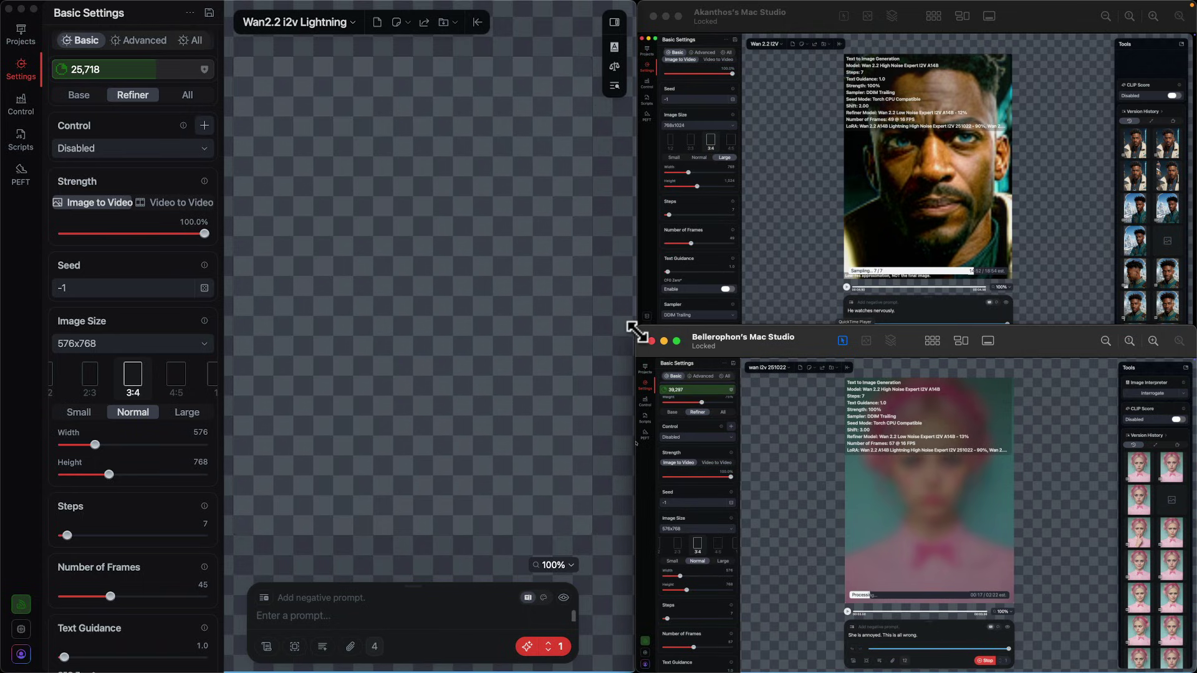
Fit the remote screen-sharing window into the bottom-right quarter and bring the local Wan2.2 project forward
{"action": "left_click_drag", "start_coordinate": [634, 325], "coordinate": [152, 6]}
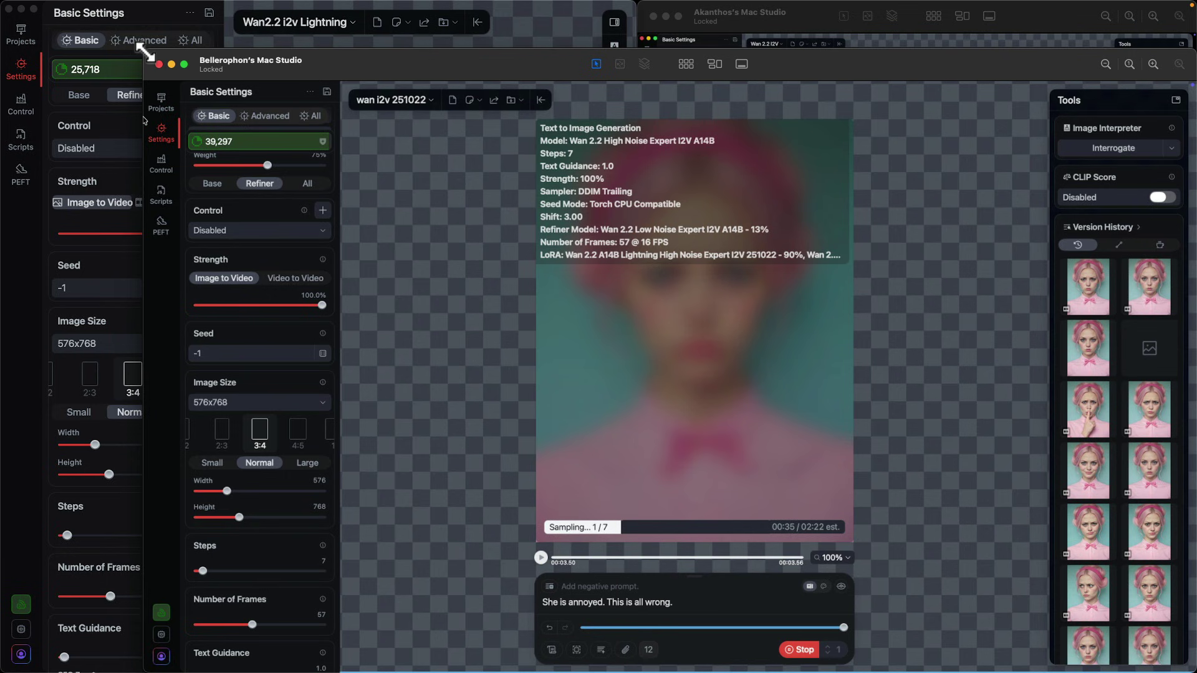
{"action": "left_click_drag", "start_coordinate": [145, 51], "coordinate": [422, 326]}
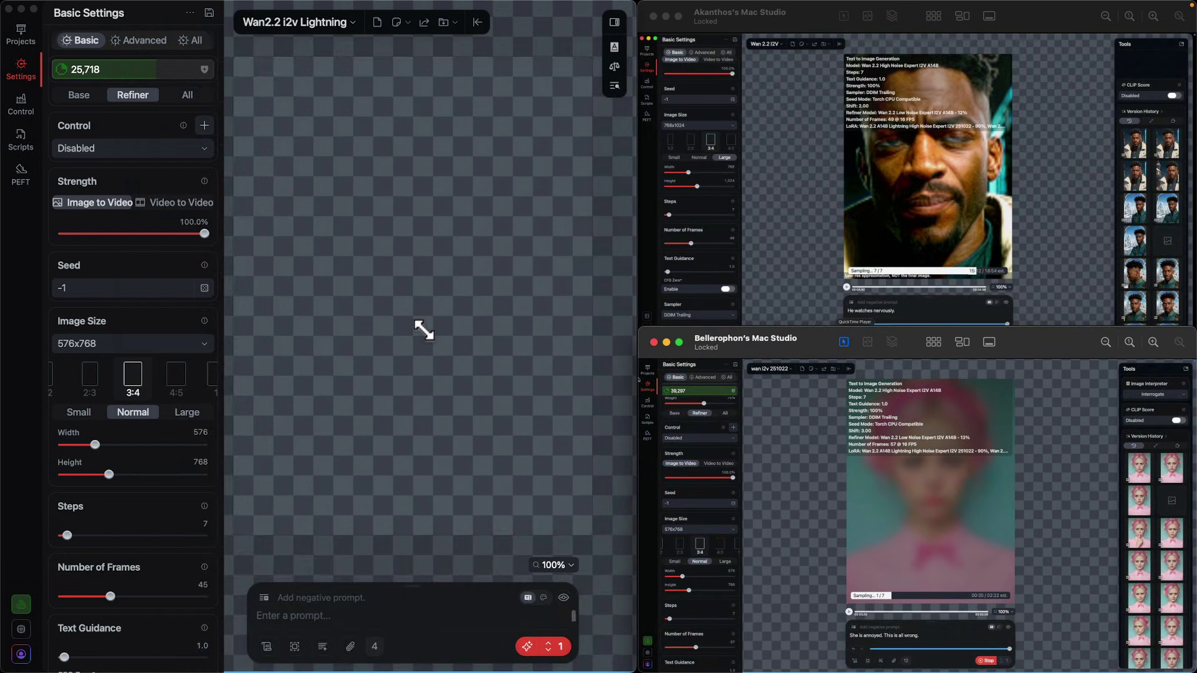
{"action": "left_click", "coordinate": [21, 306]}
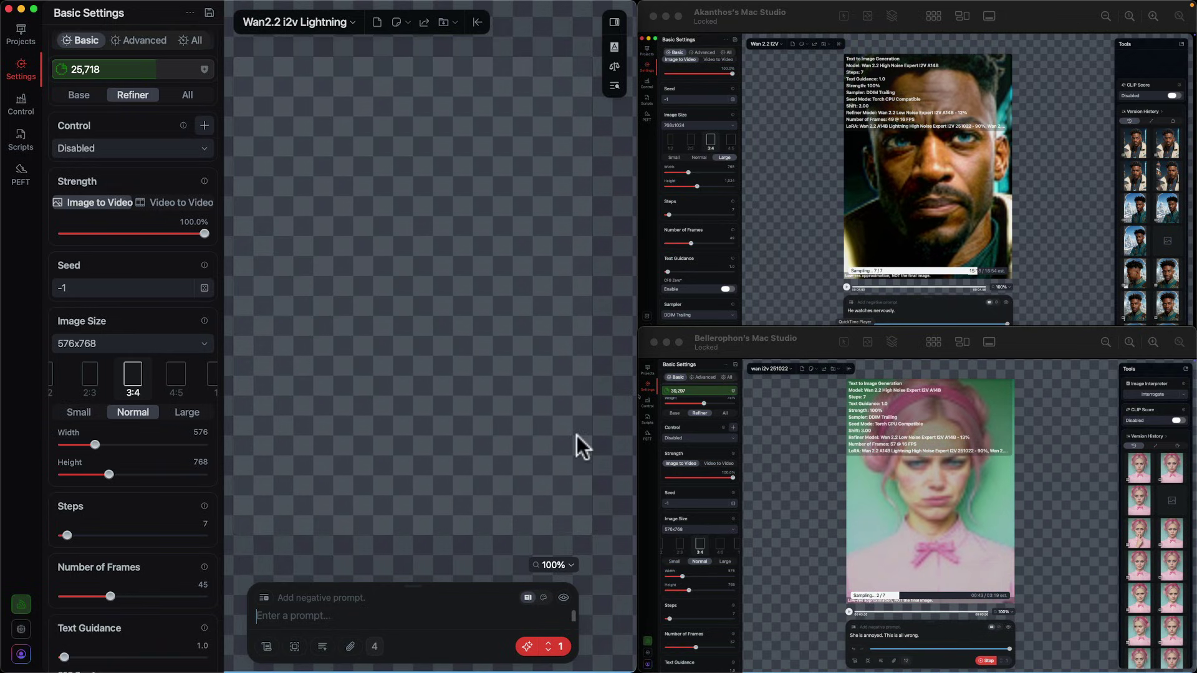
Drag PinkParis.png from the Finder folder onto the local Draw Things canvas
{"action": "mouse_move", "coordinate": [1187, 212]}
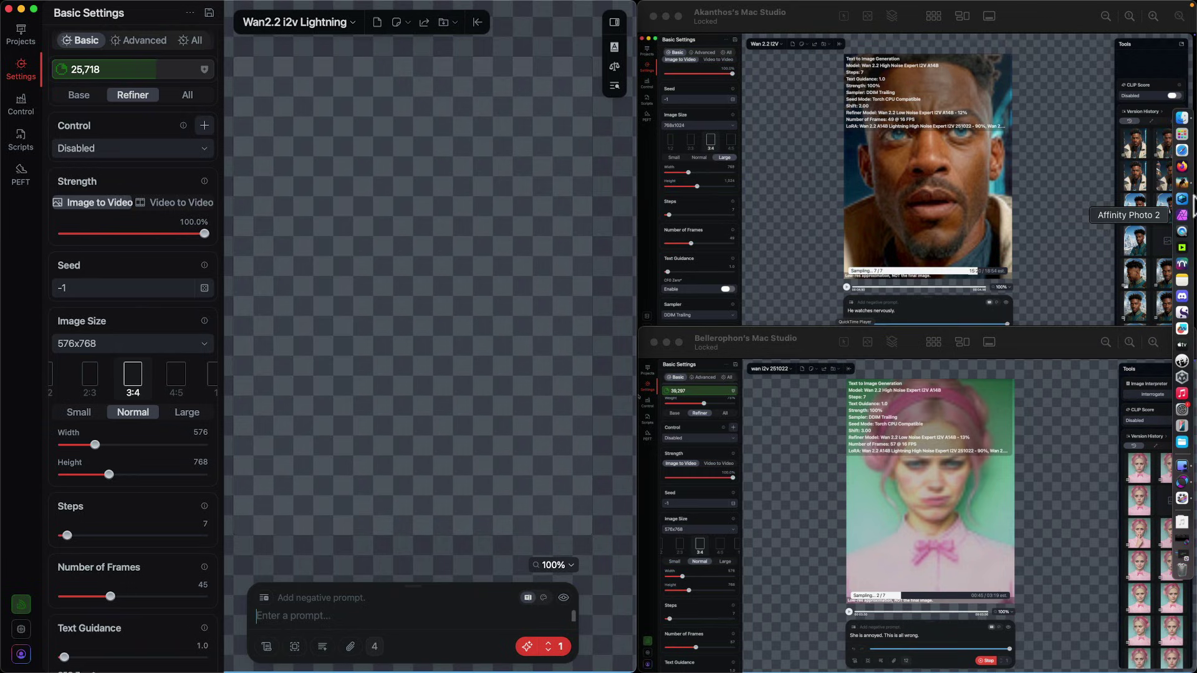
{"action": "left_click", "coordinate": [1182, 118]}
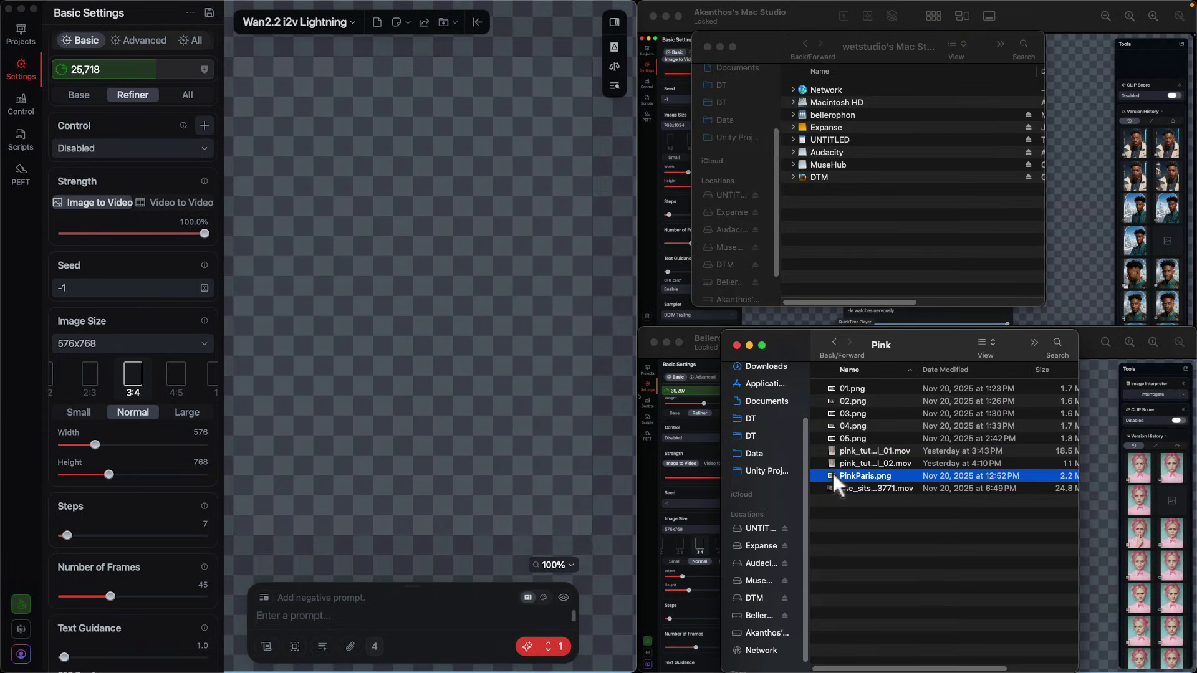
{"action": "left_click_drag", "start_coordinate": [832, 473], "coordinate": [390, 356]}
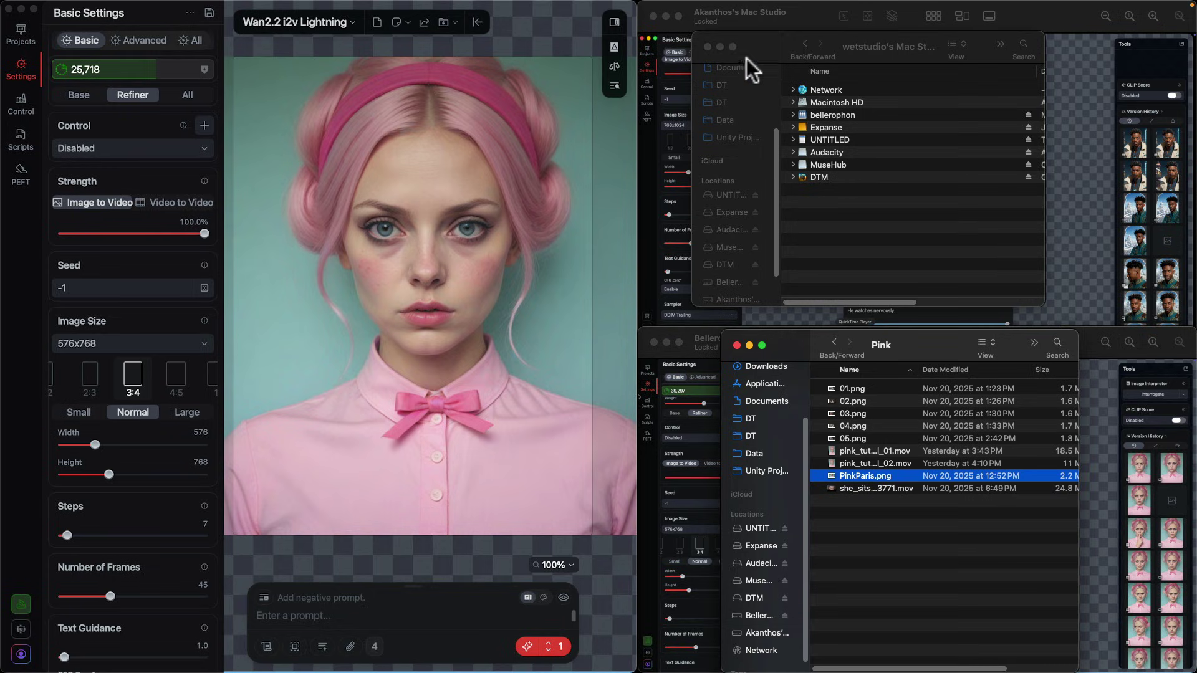
Copy the canvas's visible region via Save visible region > Copy and paste it back with Cmd+V
{"action": "left_click", "coordinate": [537, 24]}
{"action": "left_click", "coordinate": [705, 338]}
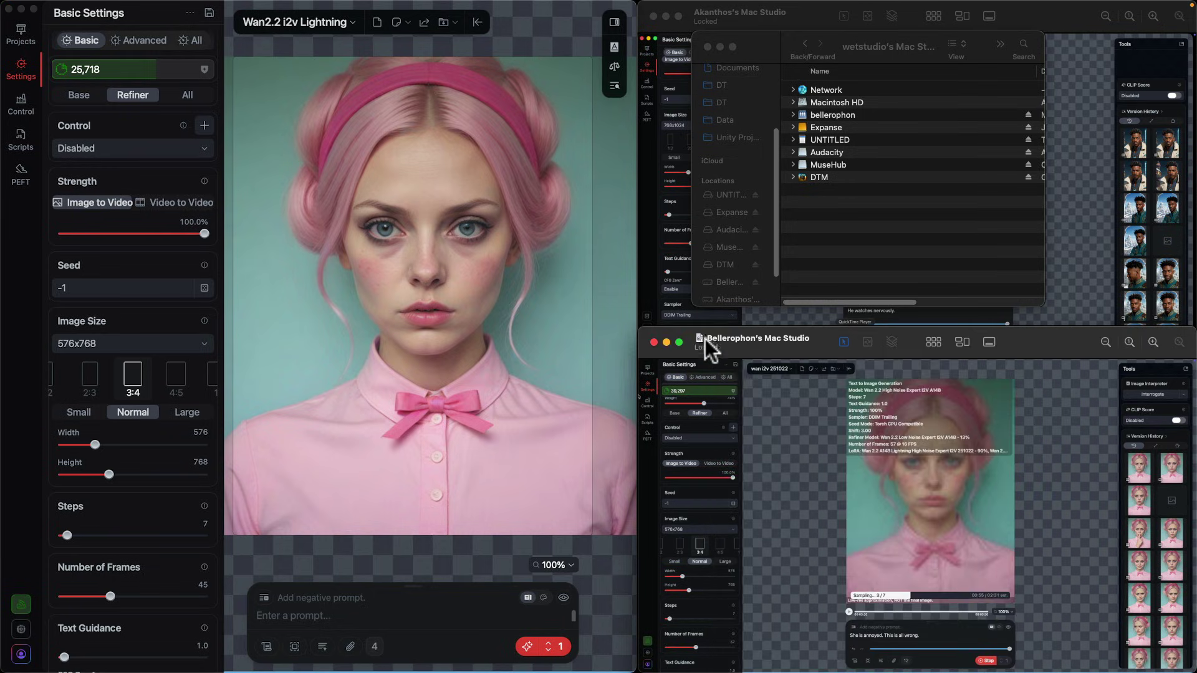
{"action": "left_click", "coordinate": [1041, 212]}
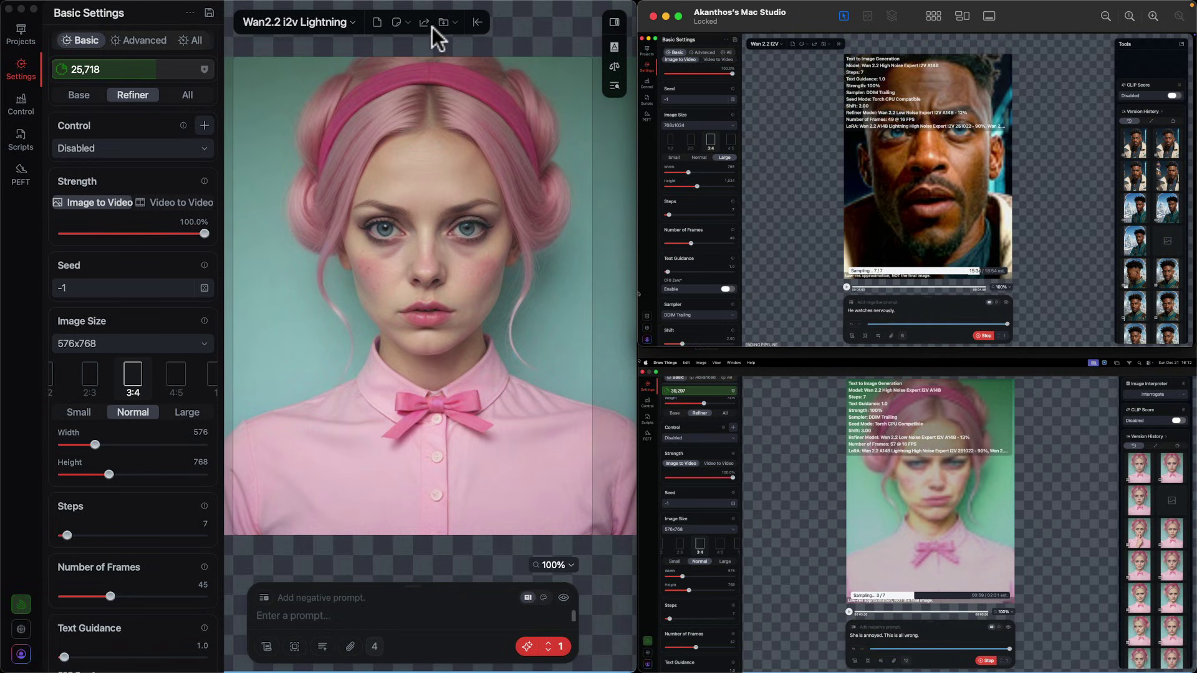
{"action": "left_click", "coordinate": [456, 21]}
{"action": "mouse_move", "coordinate": [487, 91]}
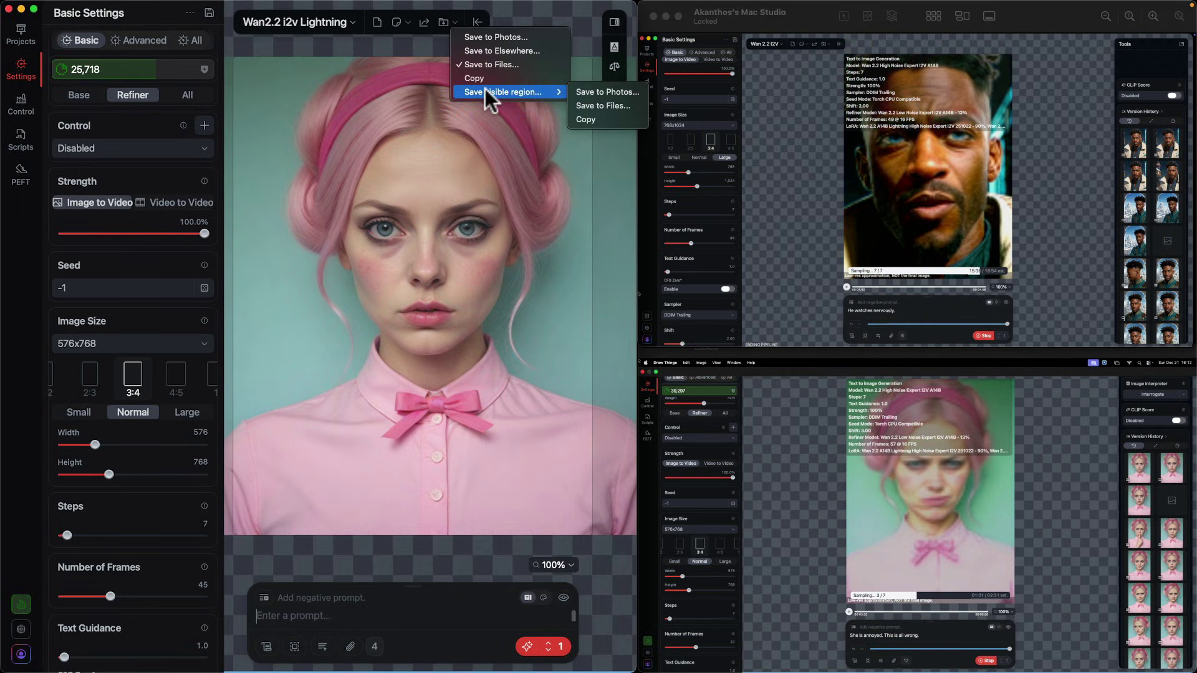
{"action": "left_click", "coordinate": [595, 120]}
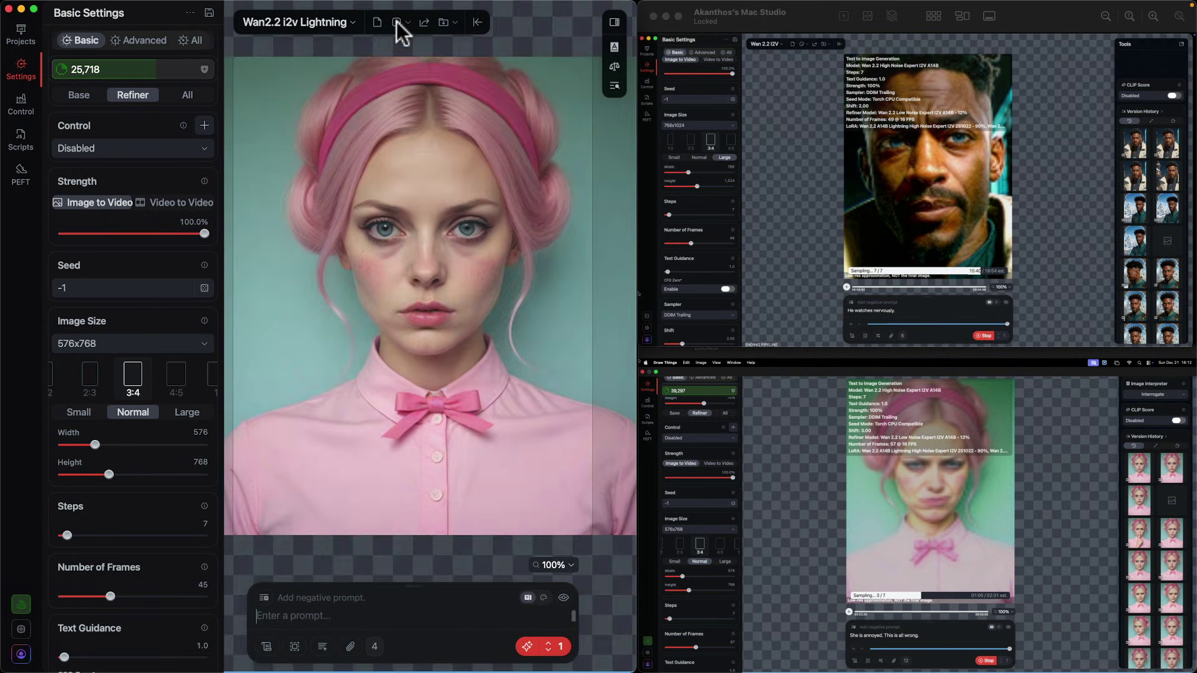
{"action": "key", "text": "super+v"}
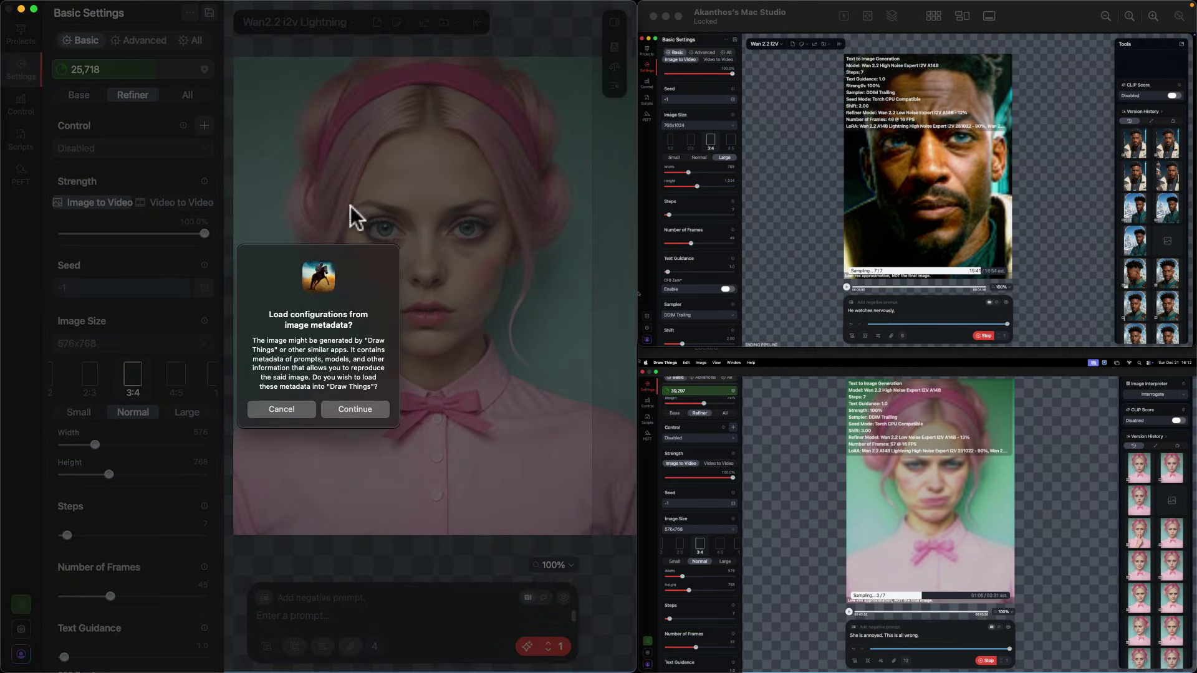
Decline loading metadata settings, then keep the portrait at Normal 576x768 after briefly trying Small 384x512
{"action": "left_click", "coordinate": [293, 408]}
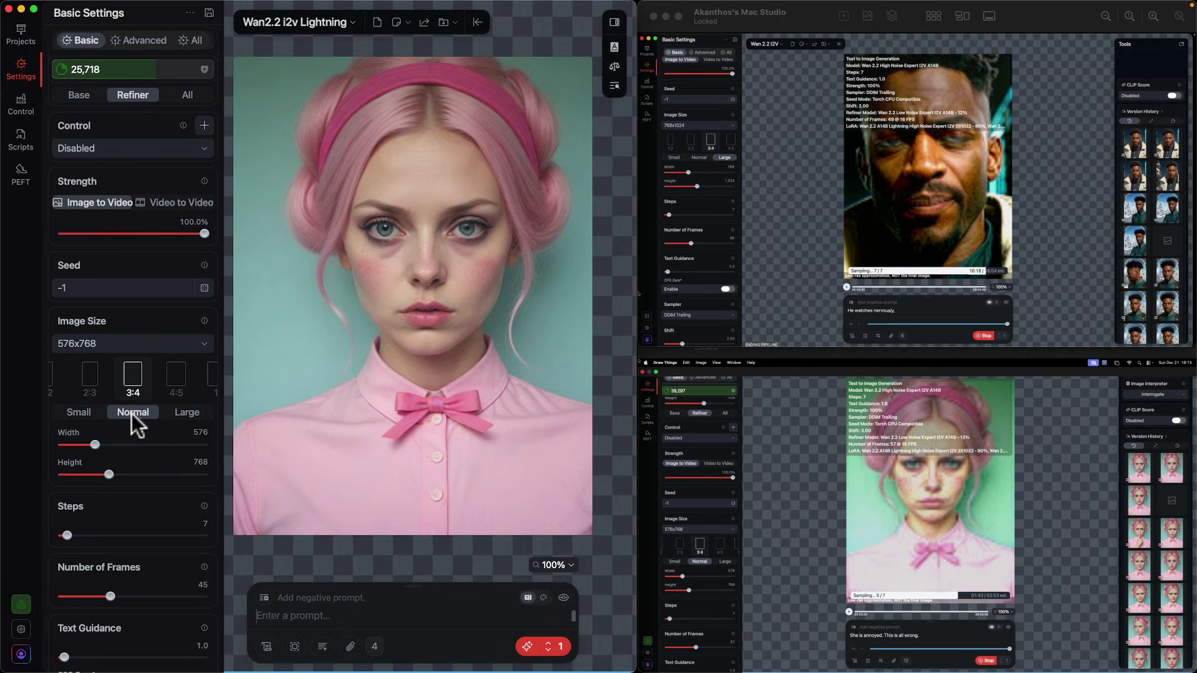
{"action": "left_click", "coordinate": [80, 410]}
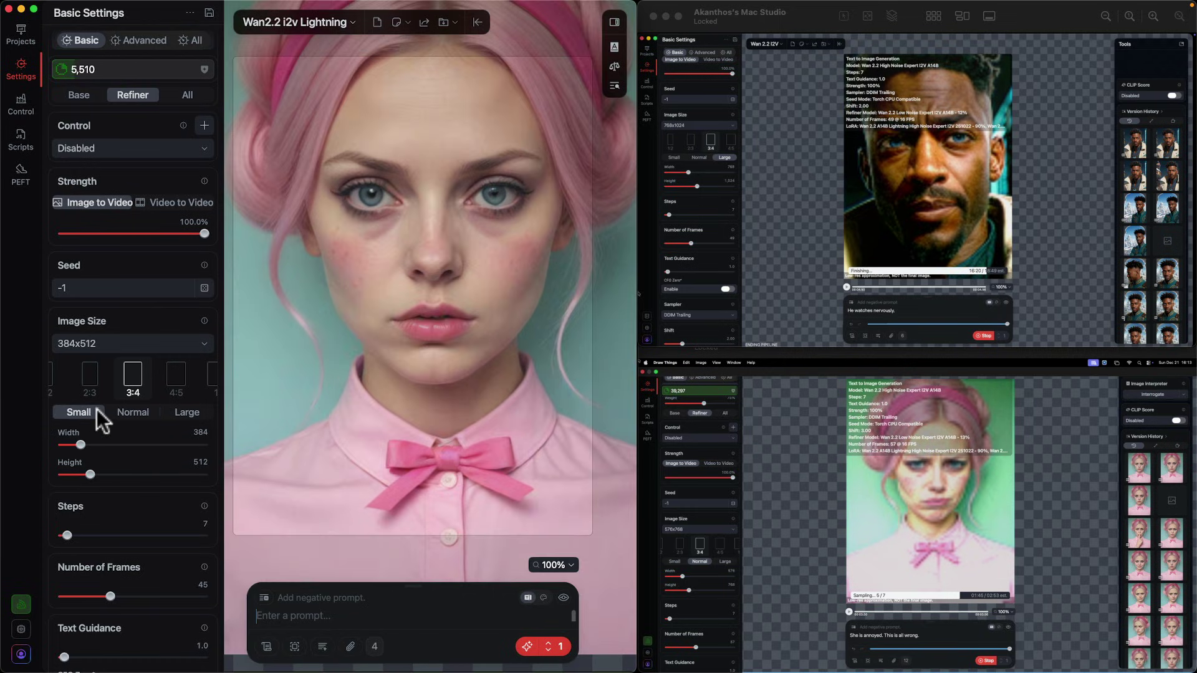
{"action": "left_click", "coordinate": [129, 410]}
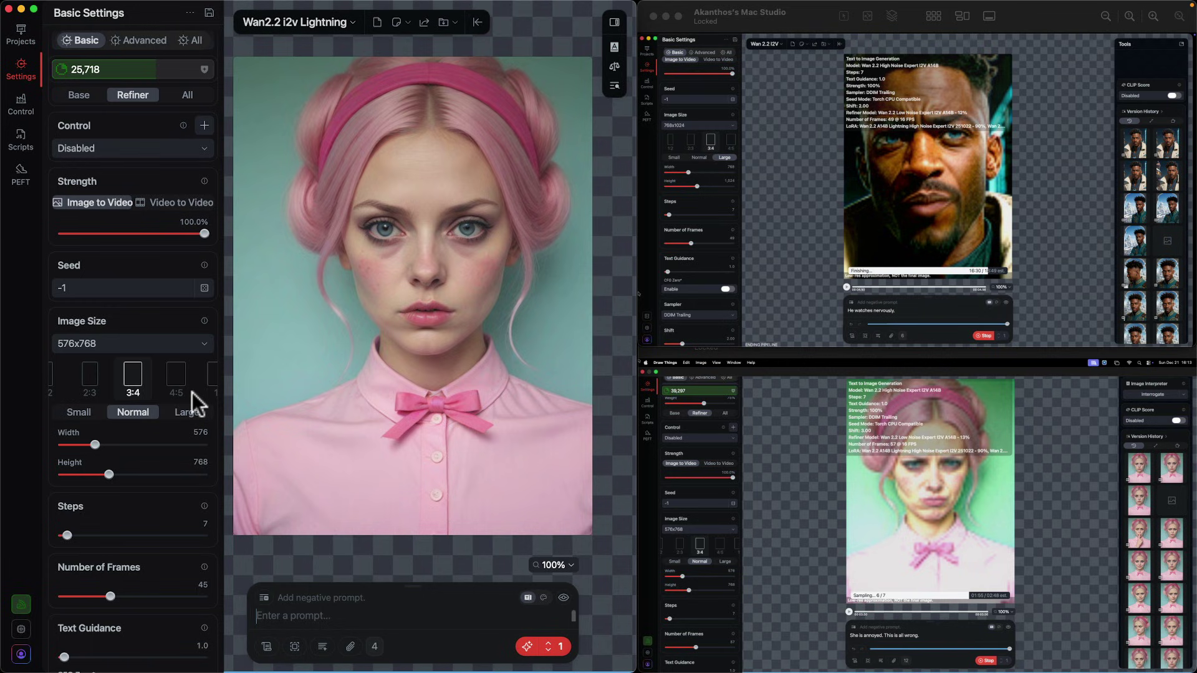
Lower the Lightning LoRA weights to 90% for LoRA 1 and about 80% for LoRA 2
{"action": "scroll", "coordinate": [196, 183], "scroll_direction": "up", "scroll_amount": 10}
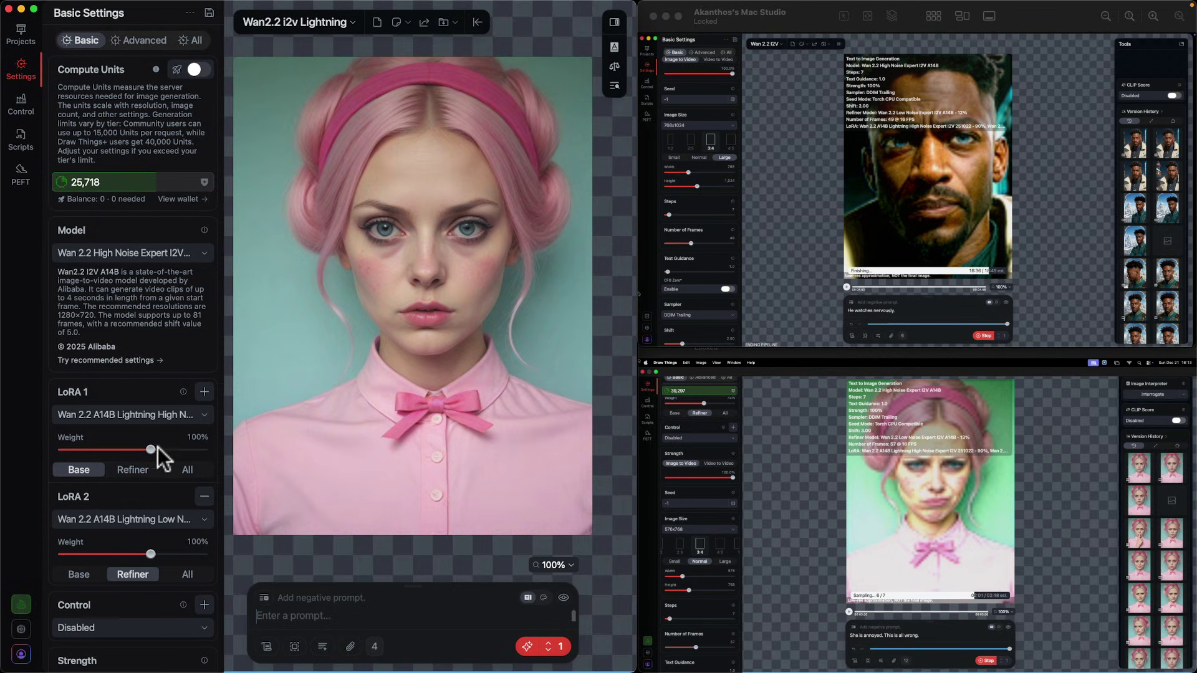
{"action": "left_click_drag", "start_coordinate": [152, 447], "coordinate": [148, 448]}
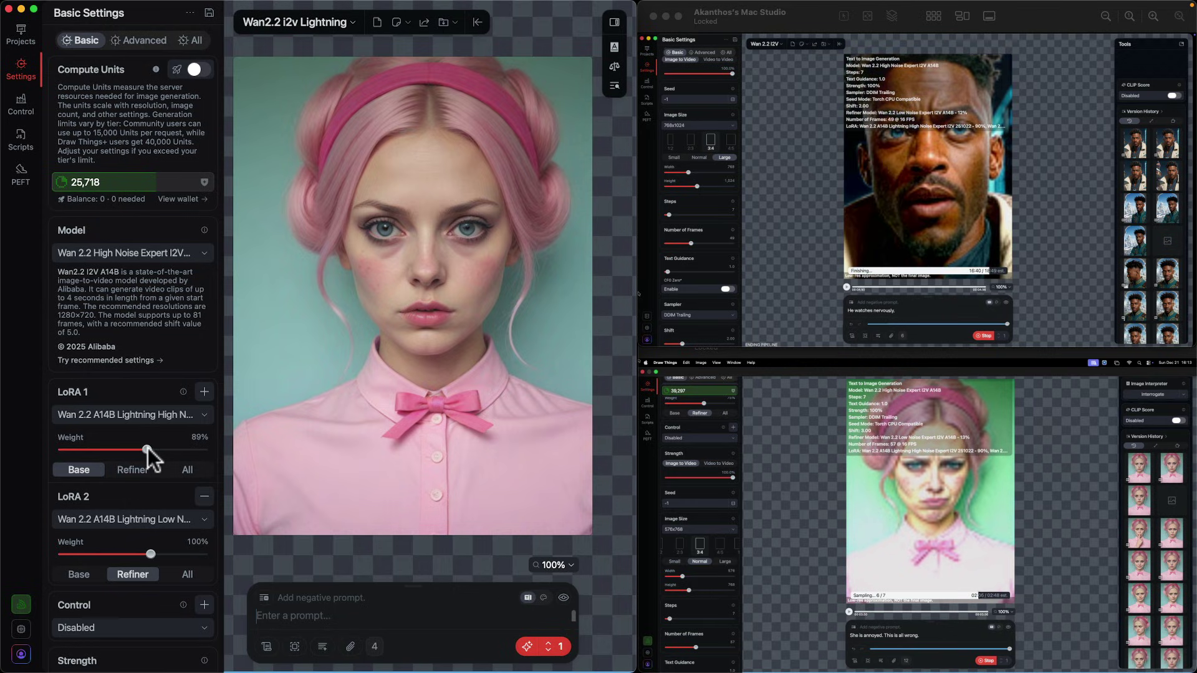
{"action": "scroll", "coordinate": [147, 330], "scroll_direction": "down", "scroll_amount": 3}
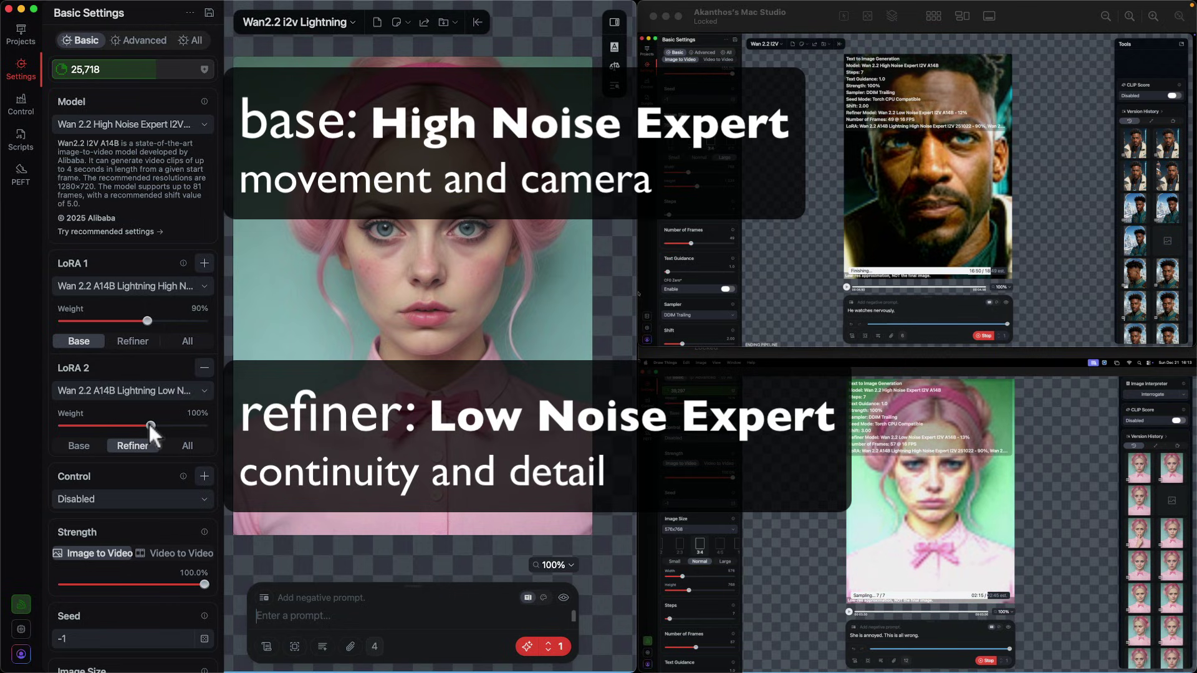
{"action": "left_click_drag", "start_coordinate": [150, 424], "coordinate": [141, 425]}
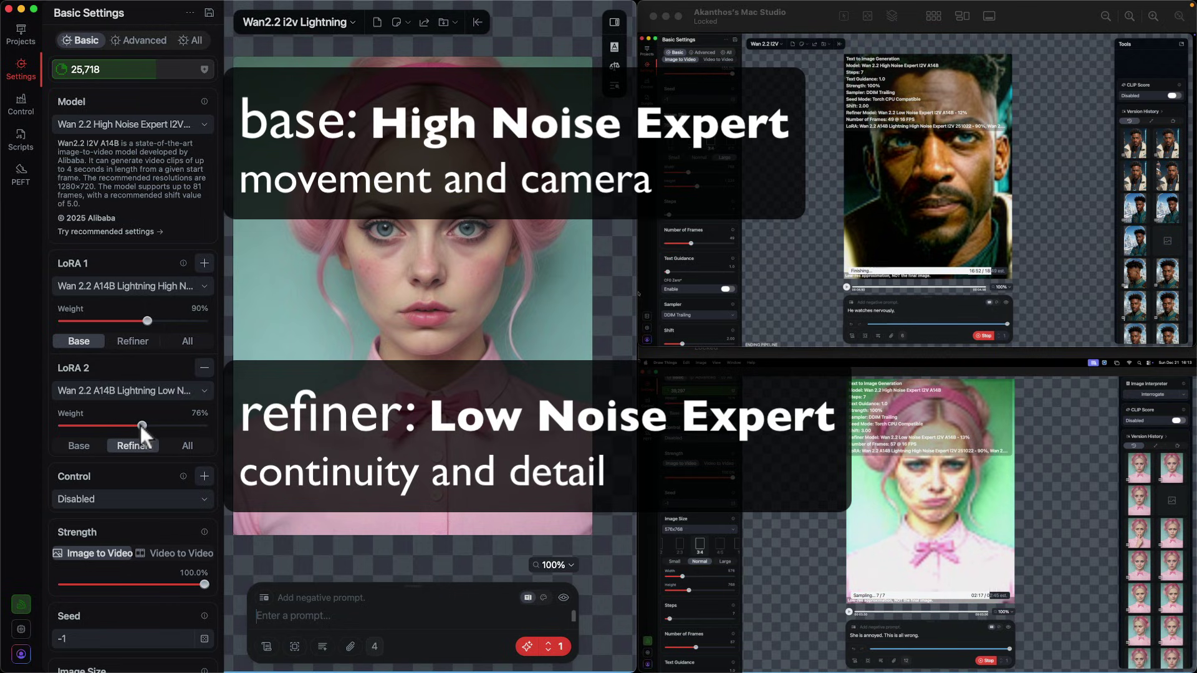
{"action": "left_click_drag", "start_coordinate": [141, 425], "coordinate": [143, 426]}
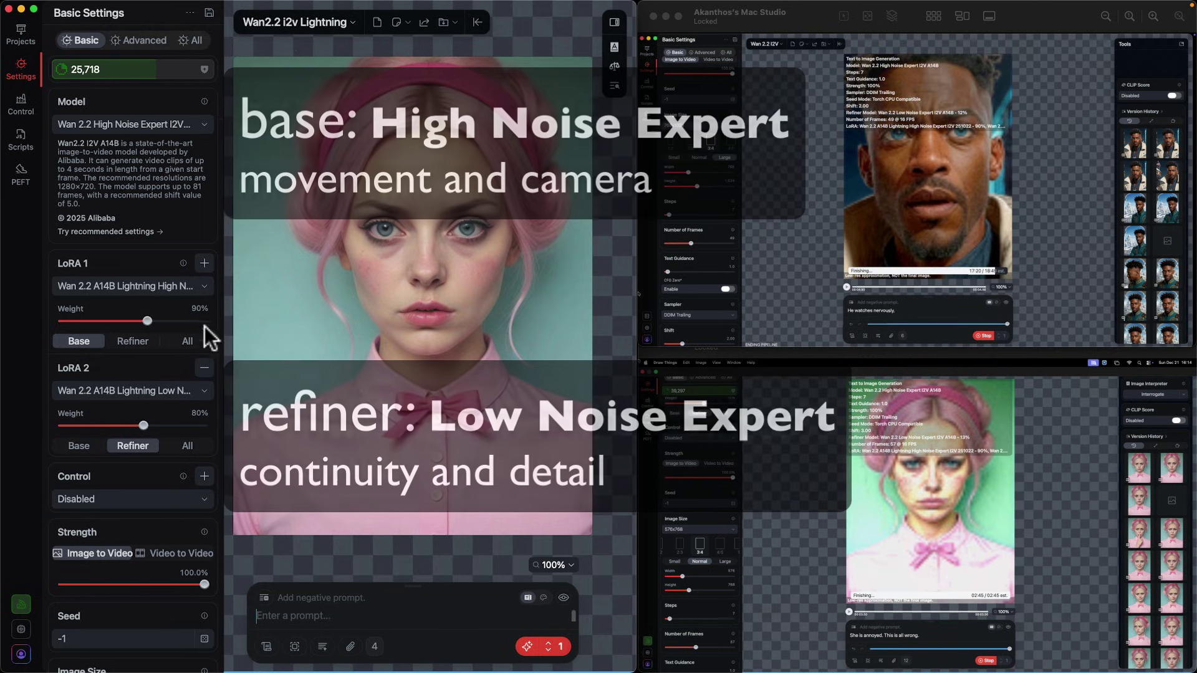
{"action": "scroll", "coordinate": [193, 316], "scroll_direction": "down", "scroll_amount": 10}
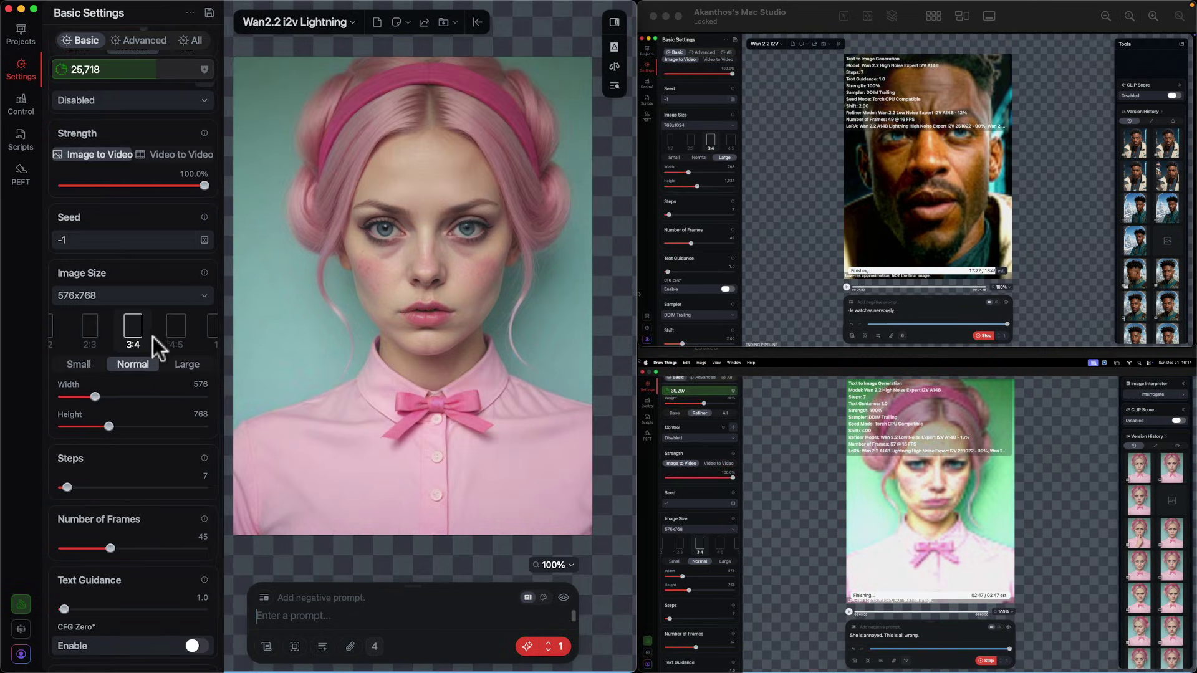
{"action": "left_click", "coordinate": [810, 20]}
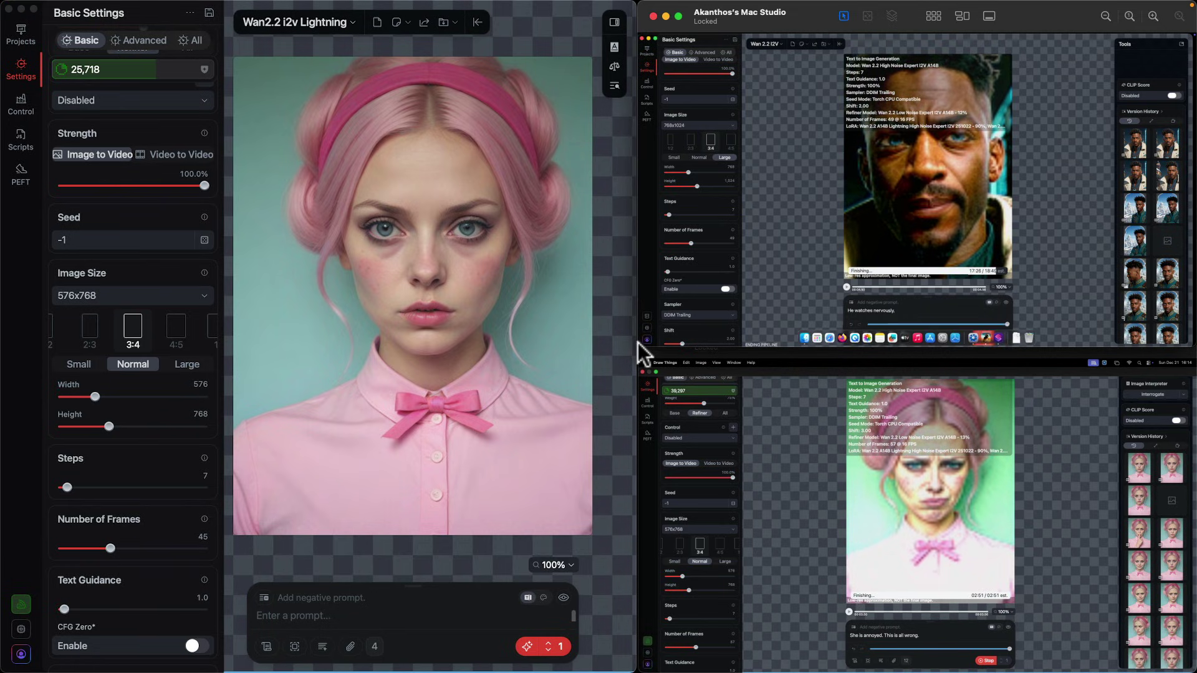
{"action": "left_click_drag", "start_coordinate": [637, 342], "coordinate": [214, 586]}
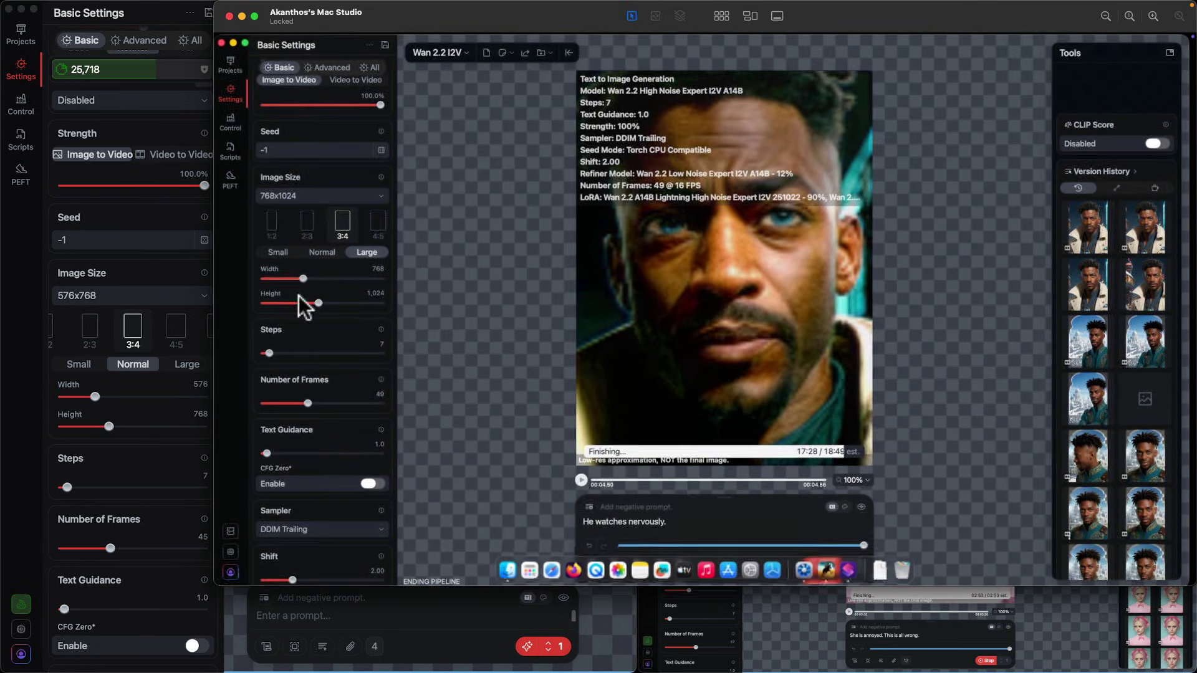
{"action": "scroll", "coordinate": [298, 296], "scroll_direction": "up", "scroll_amount": 5}
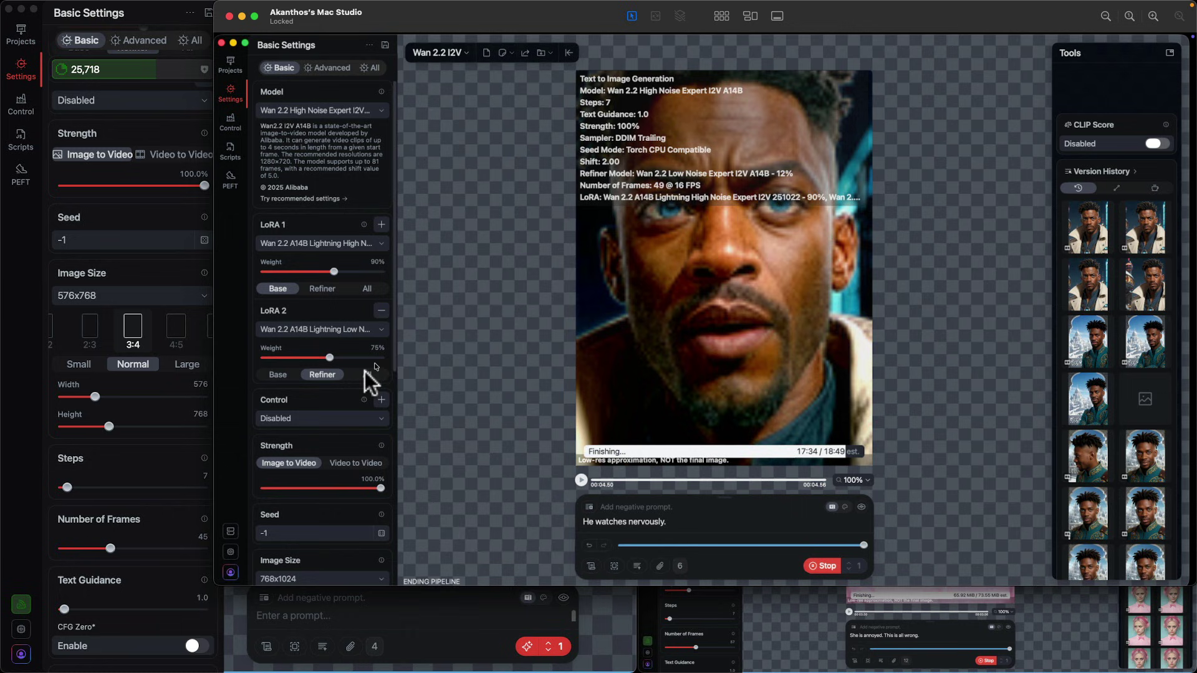
{"action": "mouse_move", "coordinate": [214, 582]}
{"action": "left_mouse_down"}
{"action": "mouse_move", "coordinate": [435, 441]}
{"action": "mouse_move", "coordinate": [635, 389]}
{"action": "left_mouse_up"}
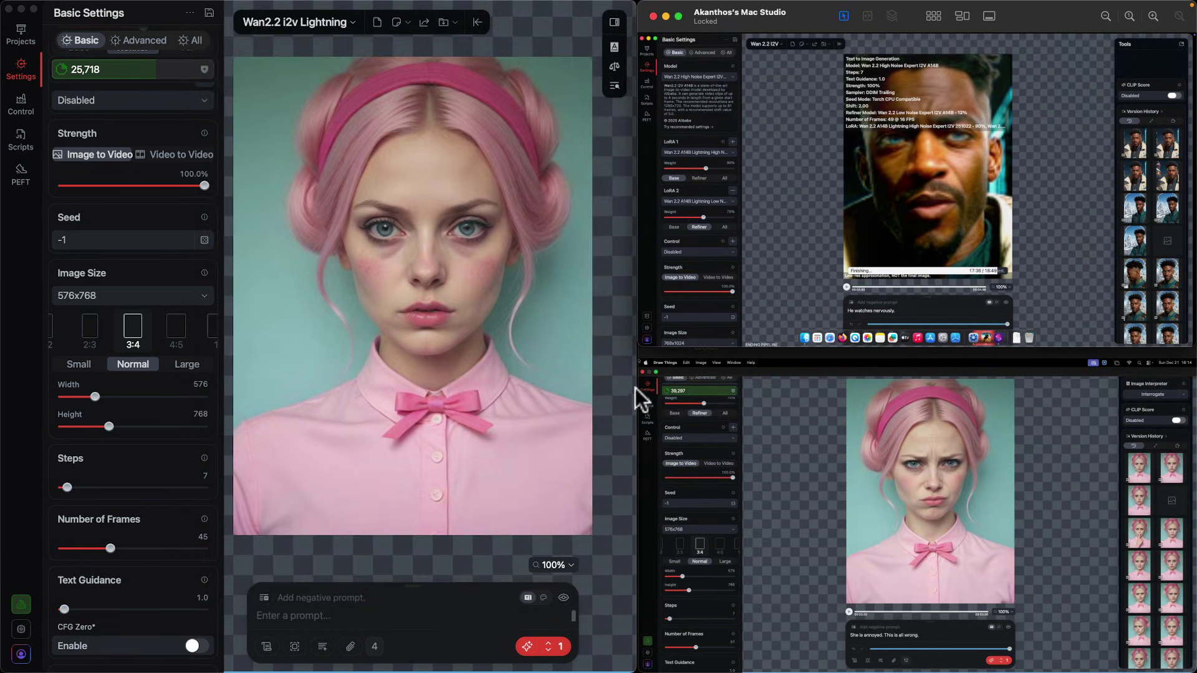
Enlarge the pink-portrait remote session and replace its prompt with 'She shakes her head no'
{"action": "left_click", "coordinate": [765, 453]}
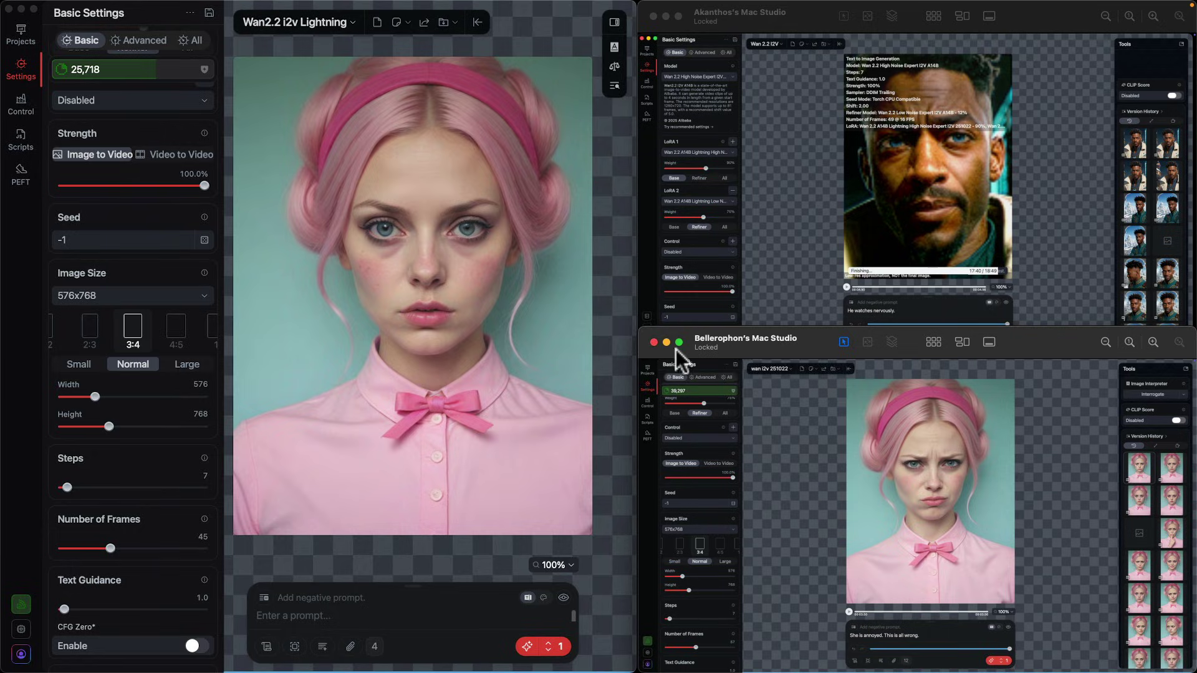
{"action": "left_click_drag", "start_coordinate": [642, 331], "coordinate": [5, 31]}
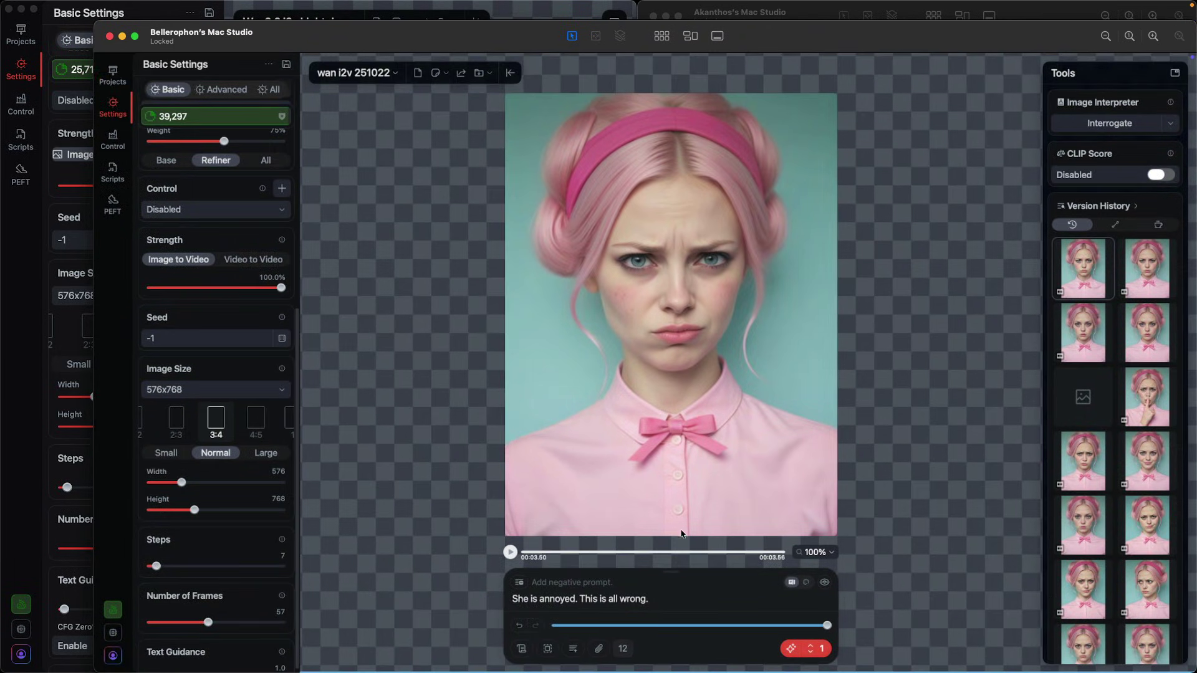
{"action": "left_click_drag", "start_coordinate": [670, 598], "coordinate": [460, 595]}
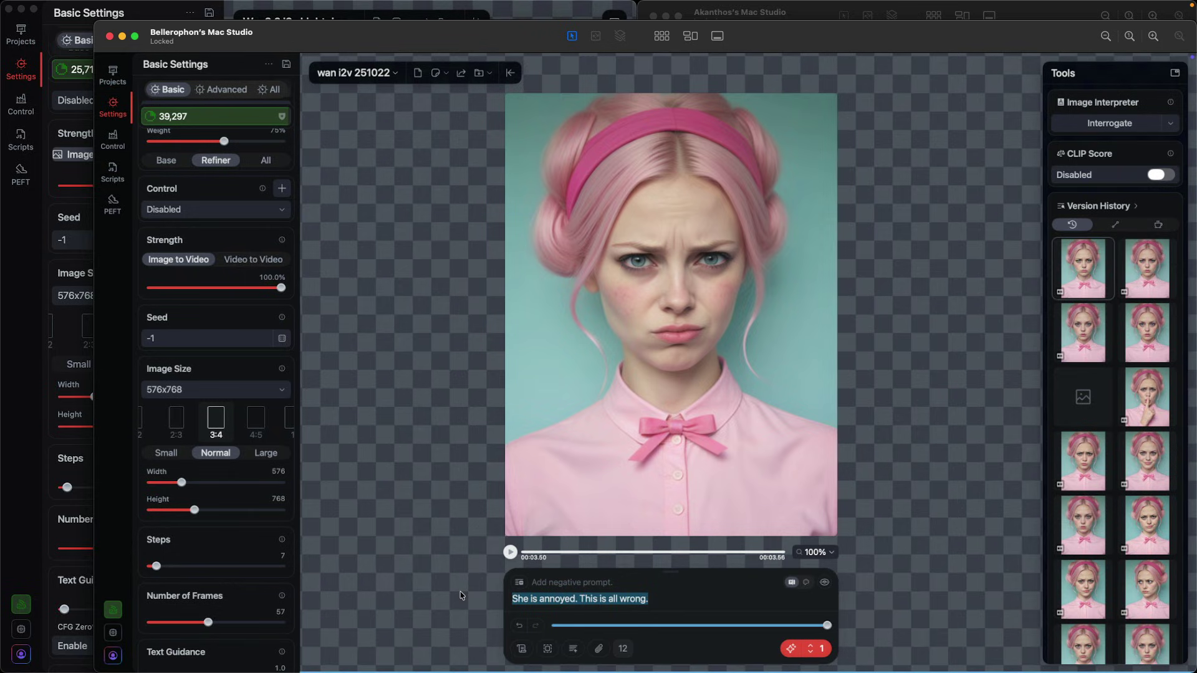
{"action": "type", "text": "She shakes her head no."}
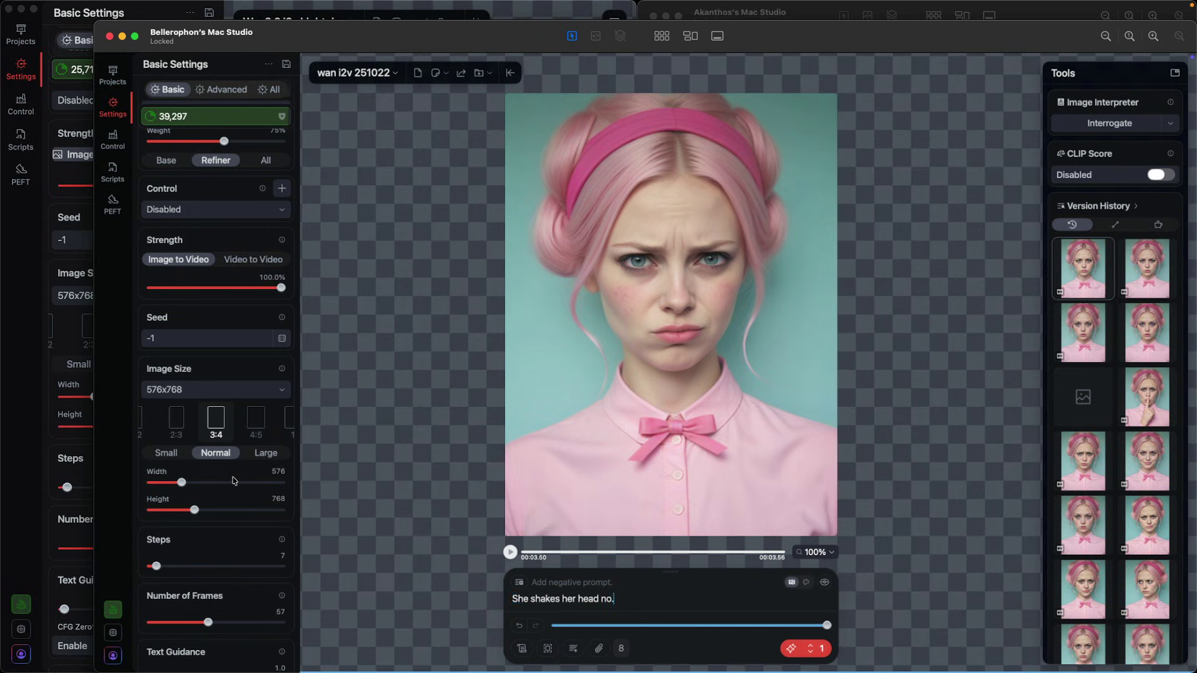
Set the Number of Frames slider to 49
{"action": "scroll", "coordinate": [236, 478], "scroll_direction": "down", "scroll_amount": 2}
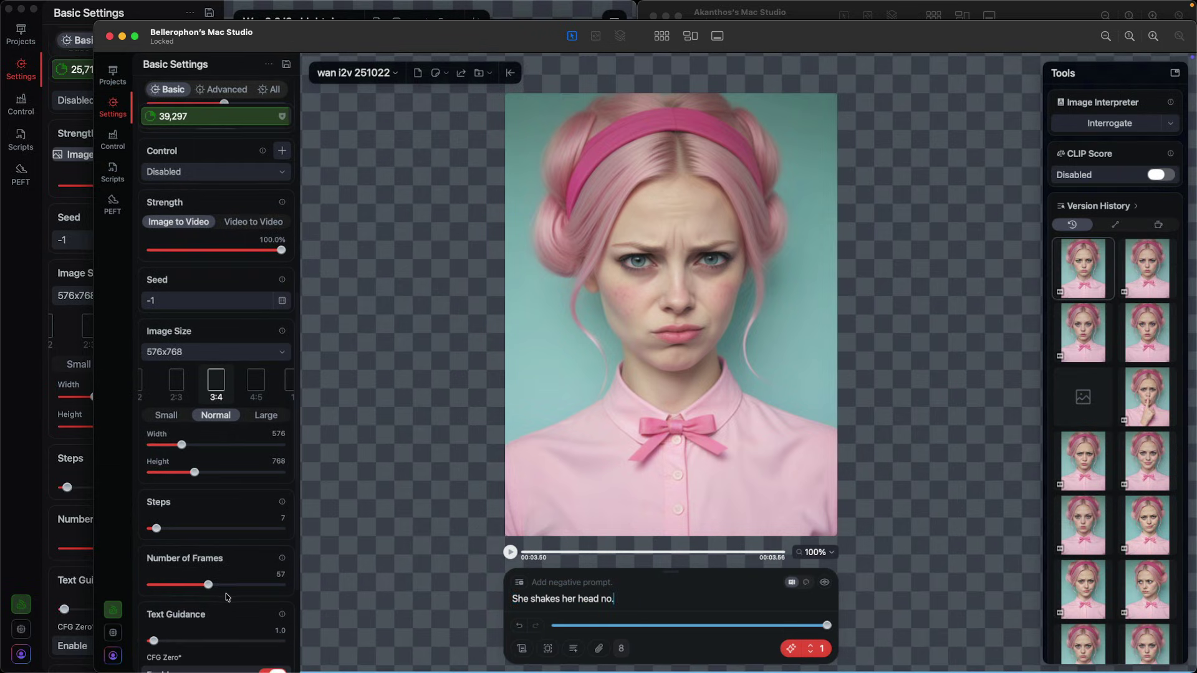
{"action": "left_click_drag", "start_coordinate": [207, 587], "coordinate": [194, 590]}
{"action": "left_click_drag", "start_coordinate": [195, 590], "coordinate": [197, 589]}
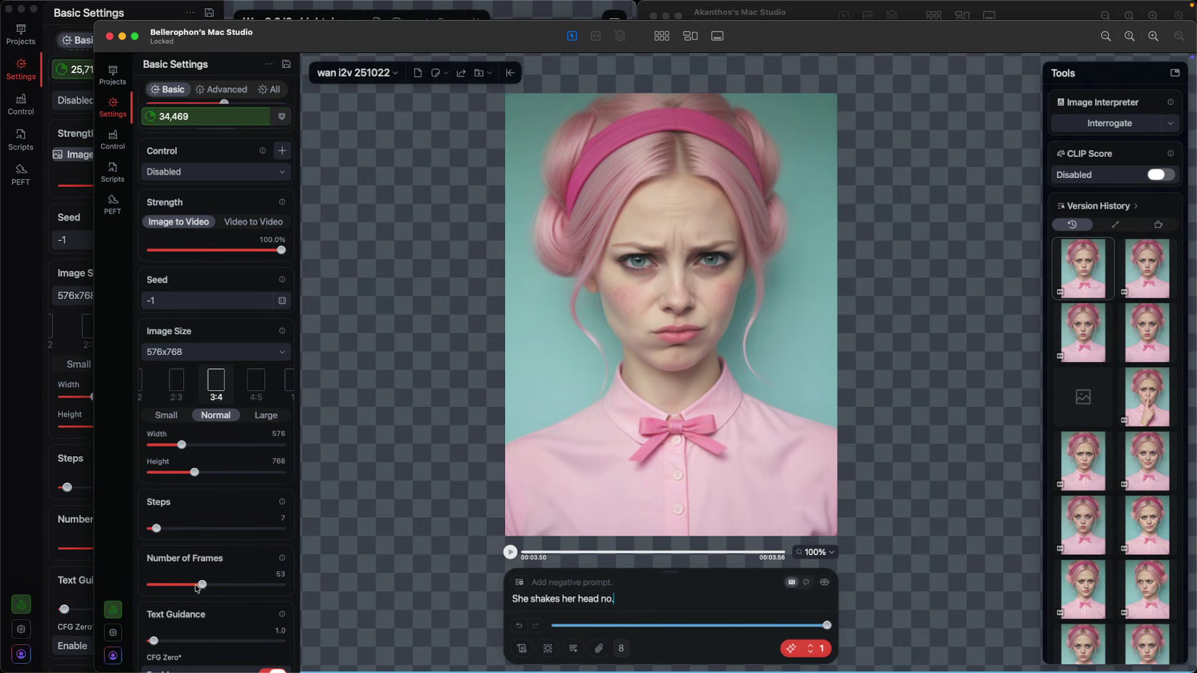
{"action": "left_click_drag", "start_coordinate": [197, 589], "coordinate": [204, 586]}
{"action": "left_click_drag", "start_coordinate": [204, 586], "coordinate": [197, 589]}
Toggle CFG Zero off and back on
{"action": "scroll", "coordinate": [212, 497], "scroll_direction": "down", "scroll_amount": 4}
{"action": "scroll", "coordinate": [212, 497], "scroll_direction": "down", "scroll_amount": 1}
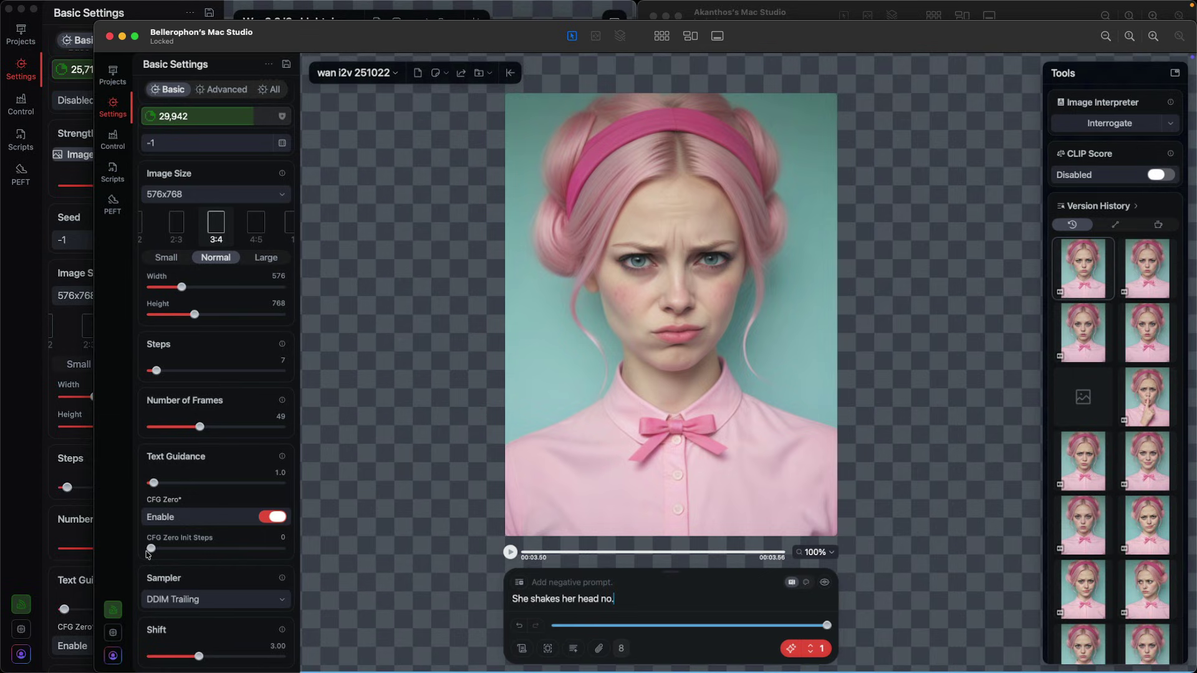
{"action": "left_click", "coordinate": [280, 519]}
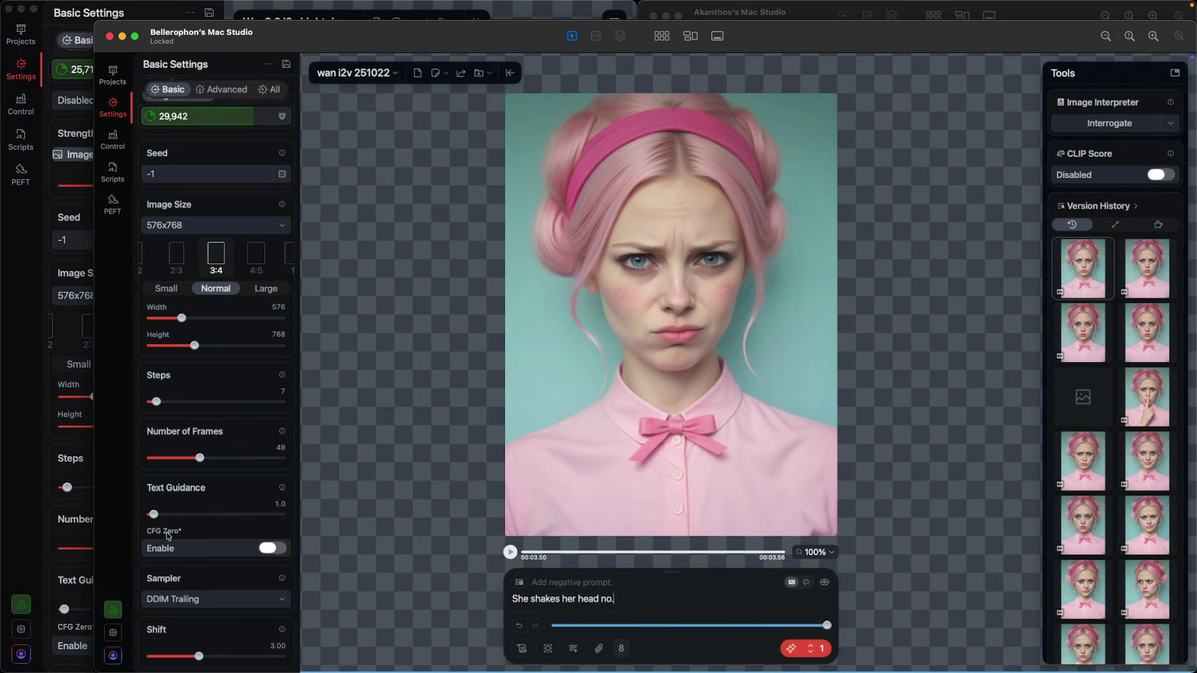
{"action": "left_click", "coordinate": [268, 549]}
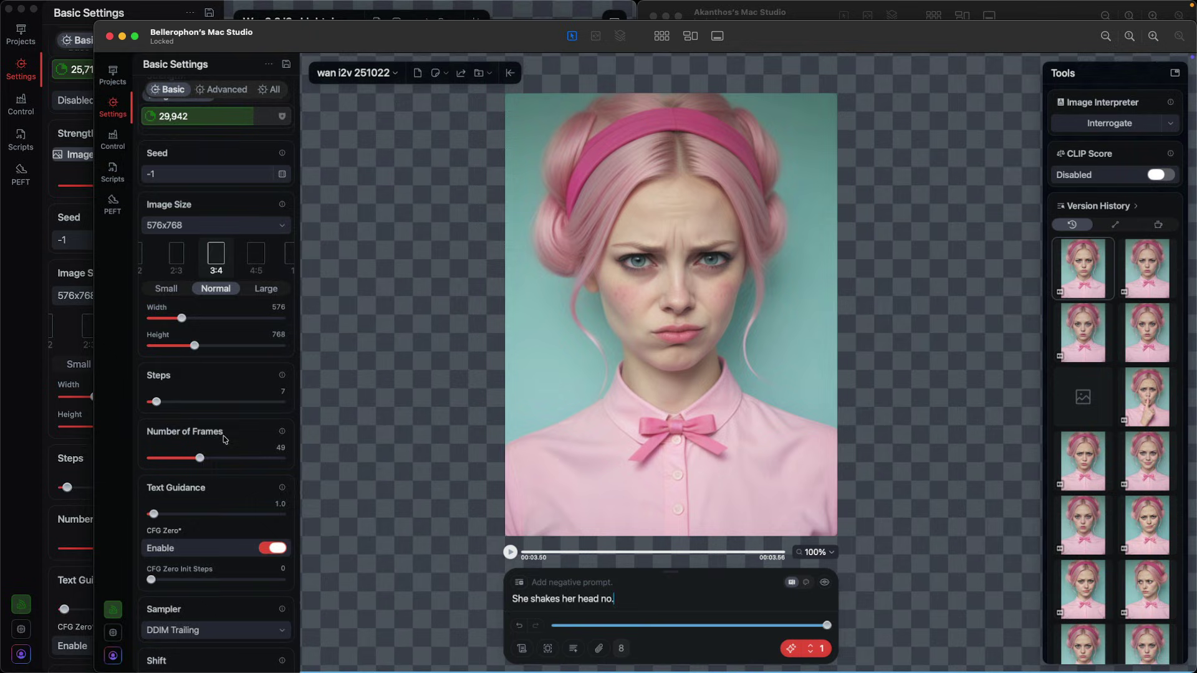
Start generating the 49-frame head-shake clip and shrink the remote window beside the local ones
{"action": "scroll", "coordinate": [223, 436], "scroll_direction": "down", "scroll_amount": 1}
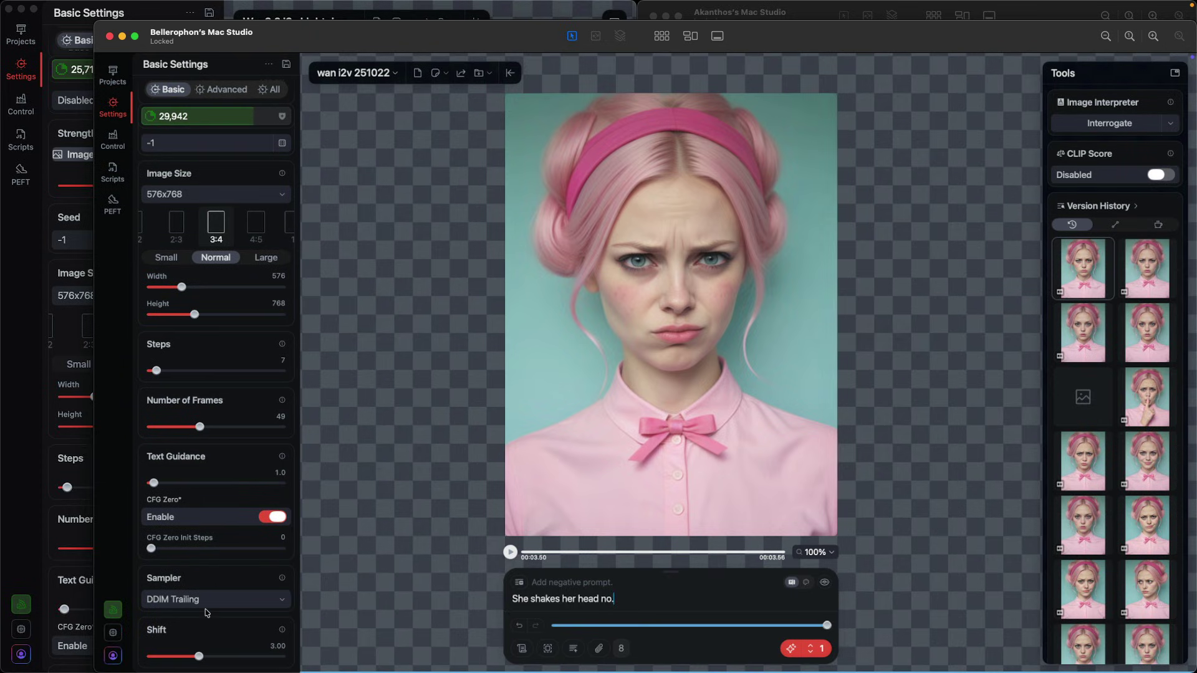
{"action": "left_click", "coordinate": [793, 651]}
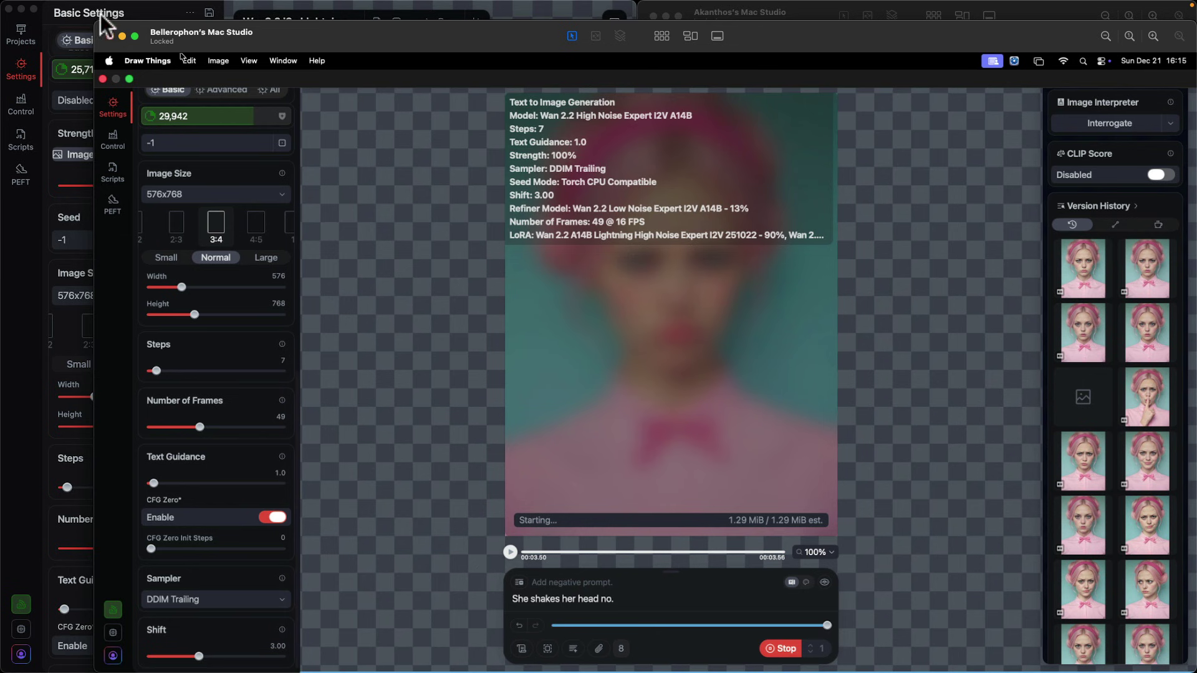
{"action": "double_click", "coordinate": [103, 29]}
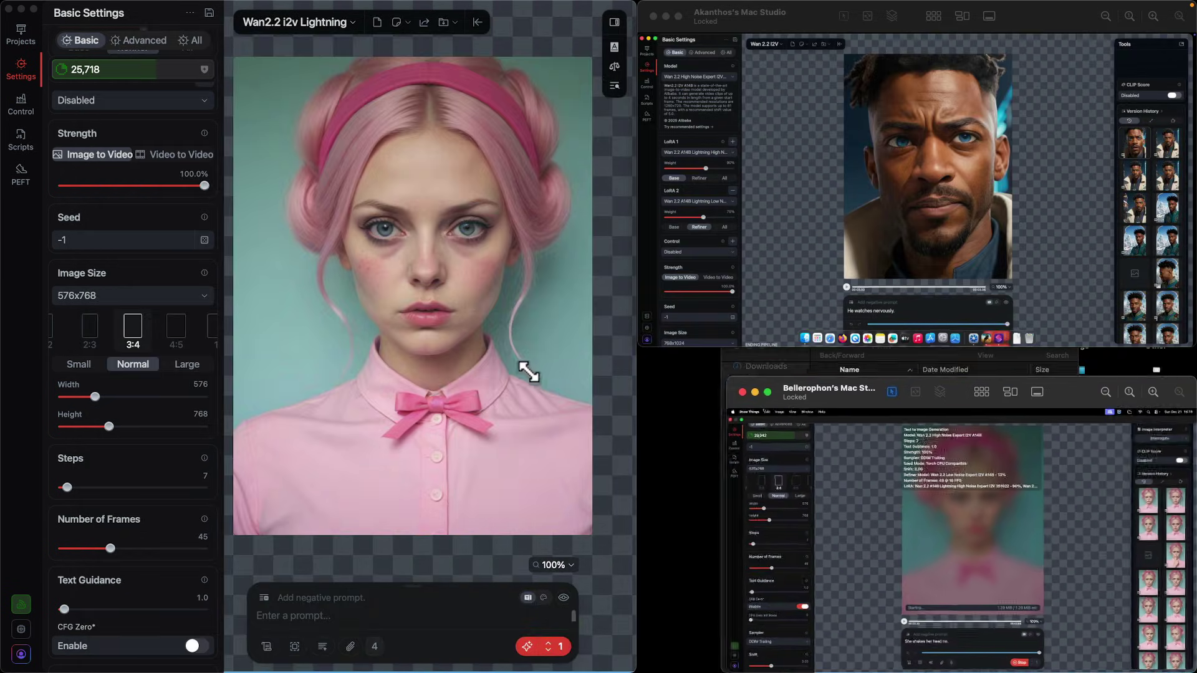
{"action": "left_click_drag", "start_coordinate": [529, 372], "coordinate": [465, 326]}
Enlarge the Akanthos window and play the man's 'He watches nervously.' clip through to its last frame
{"action": "left_click", "coordinate": [795, 15]}
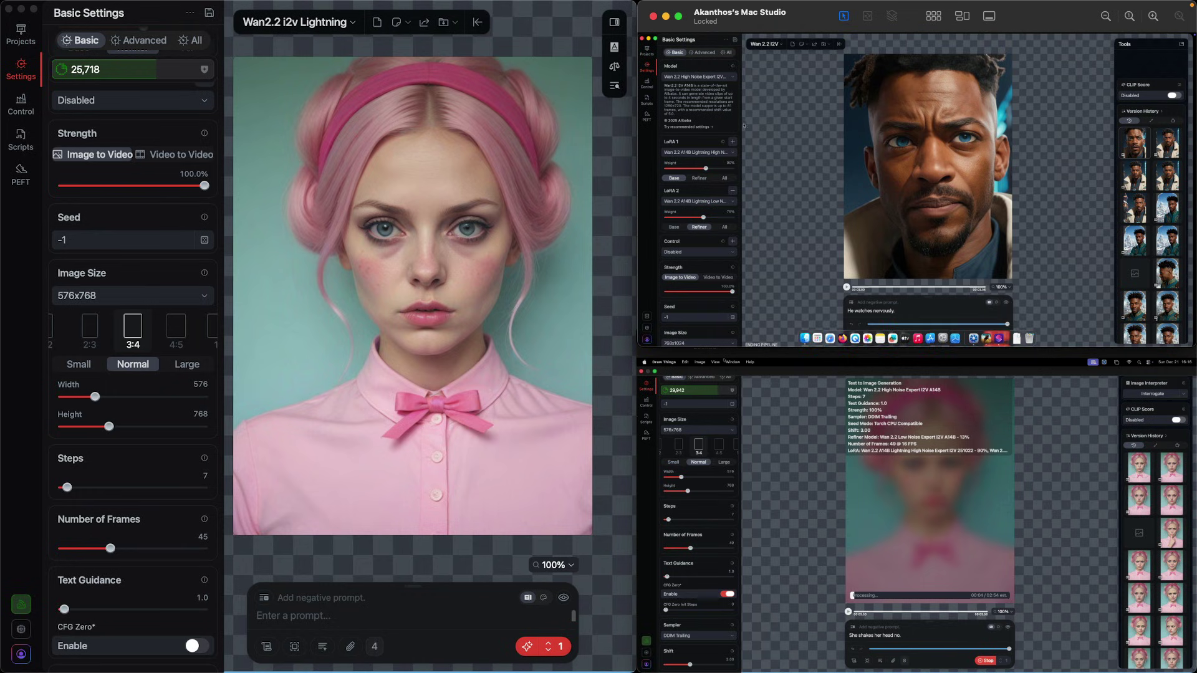
{"action": "left_click_drag", "start_coordinate": [643, 344], "coordinate": [155, 649]}
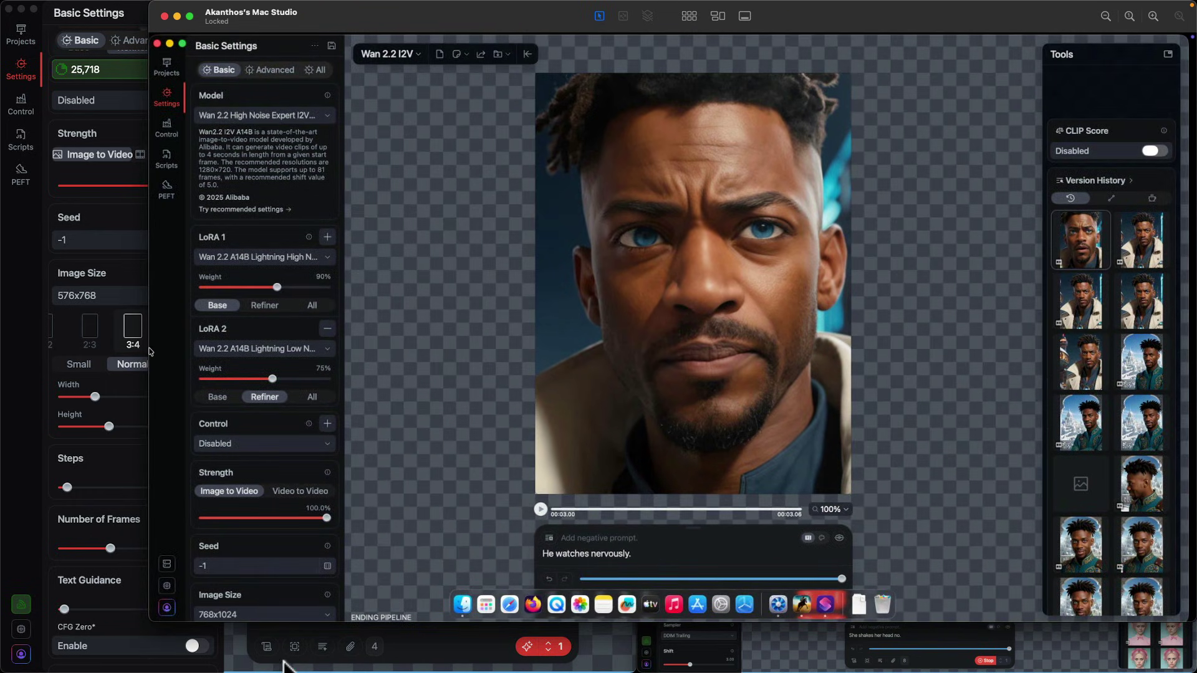
{"action": "left_click", "coordinate": [540, 510]}
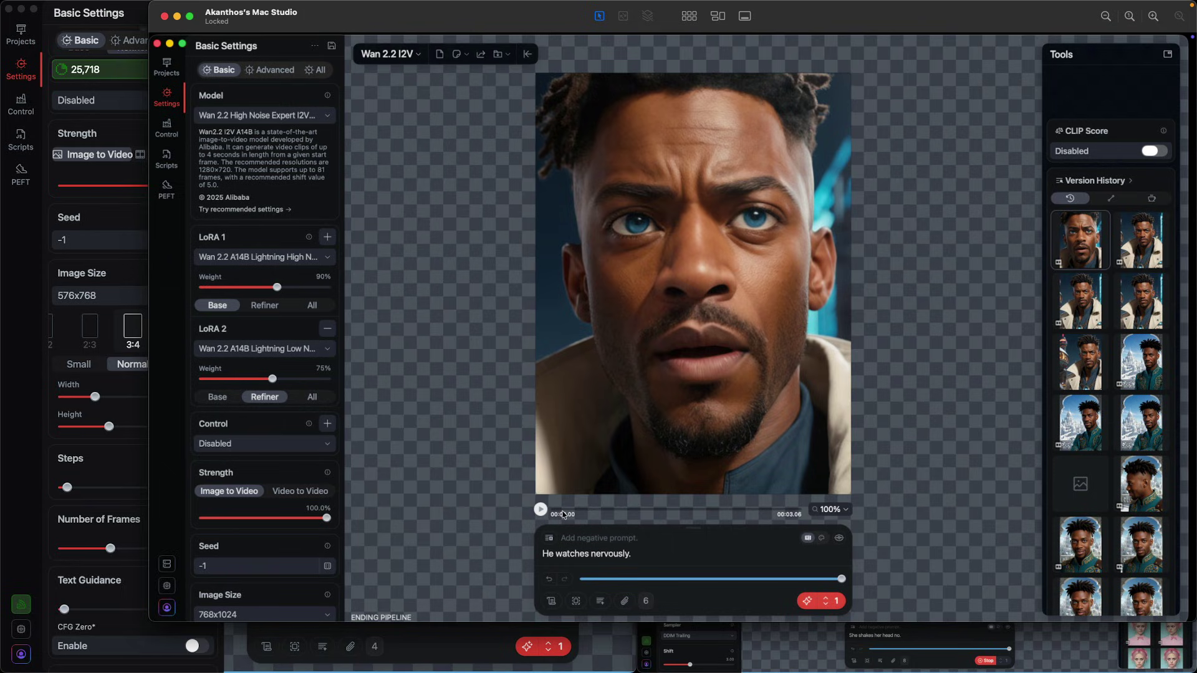
{"action": "left_click", "coordinate": [539, 510]}
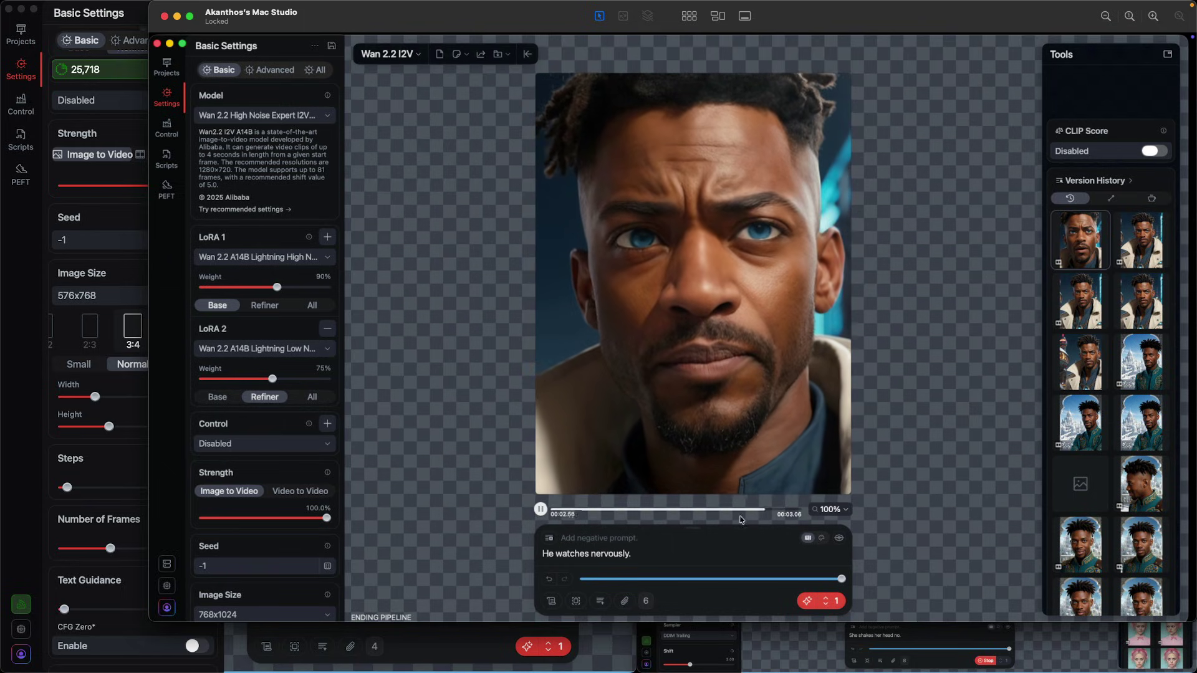
{"action": "left_click", "coordinate": [541, 511]}
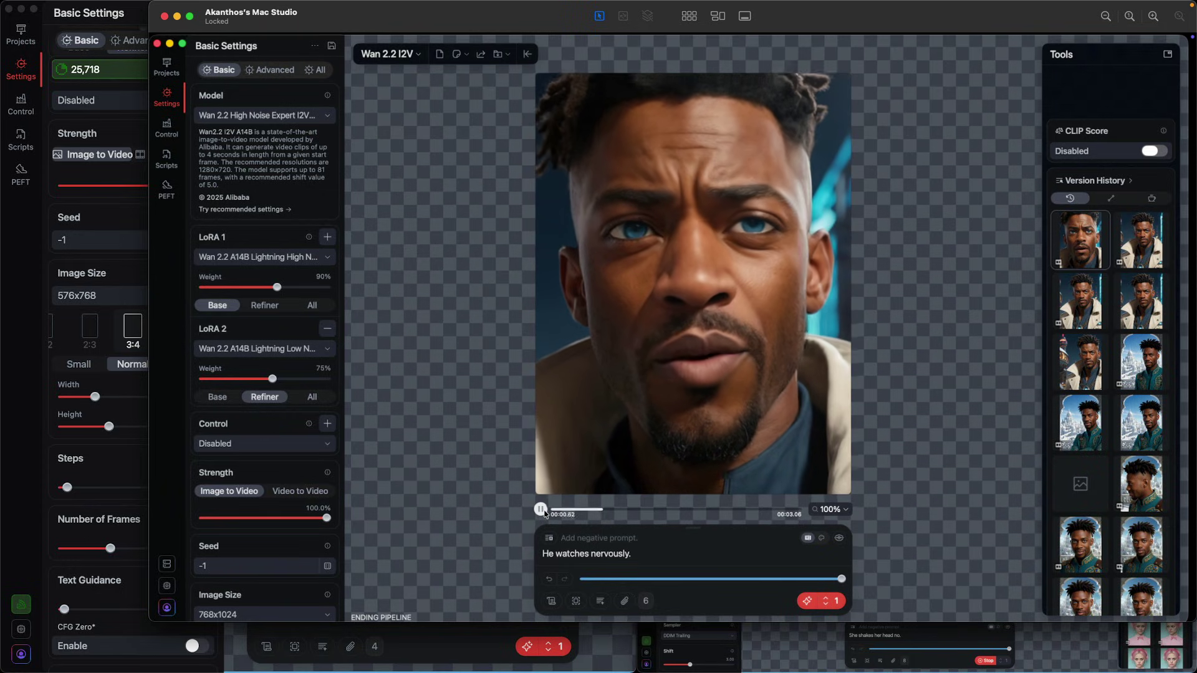
{"action": "left_click", "coordinate": [543, 510]}
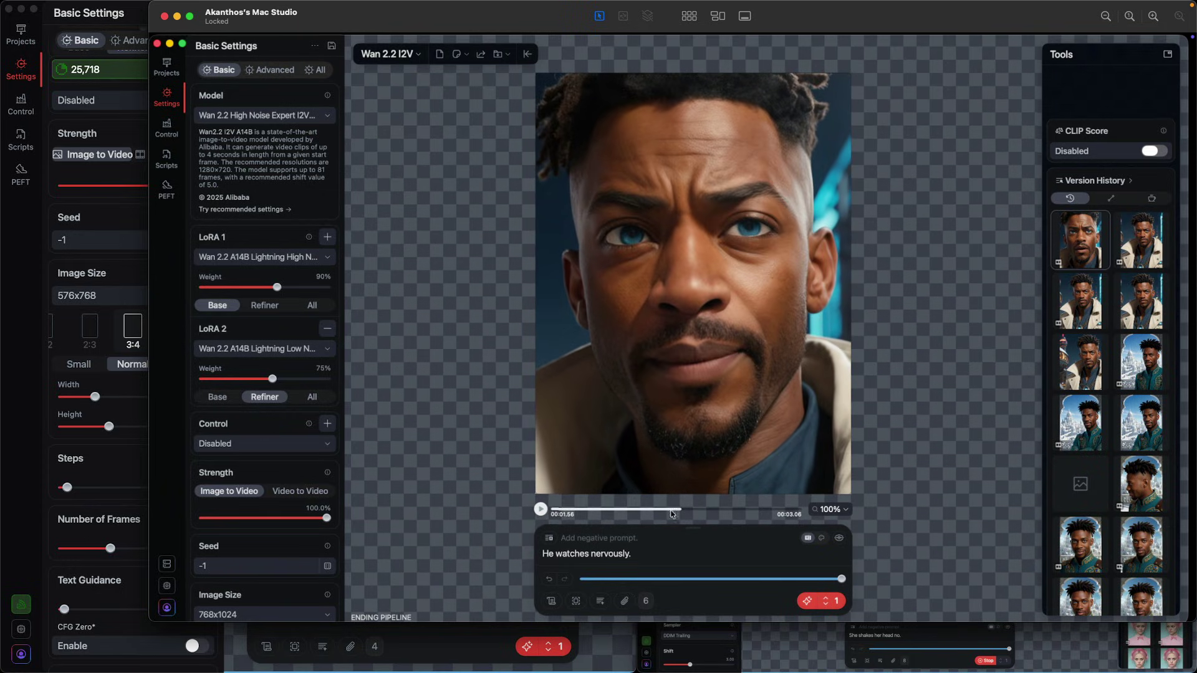
{"action": "left_click_drag", "start_coordinate": [682, 511], "coordinate": [833, 514]}
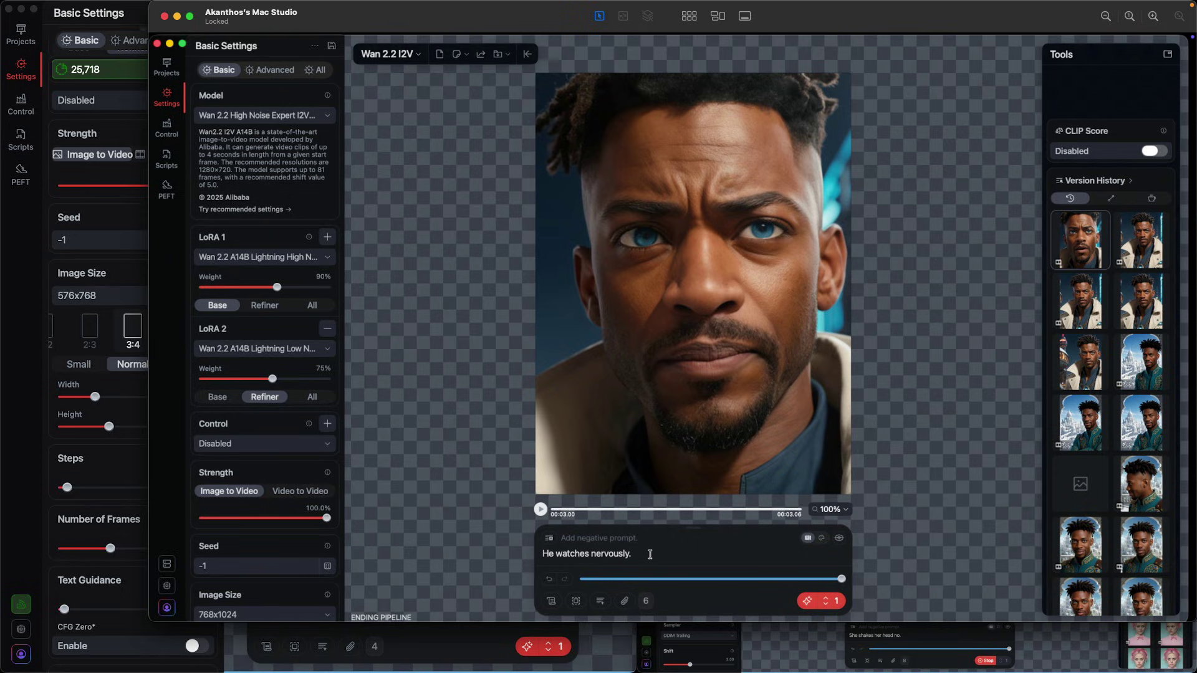
Replace the man's prompt with 'the camera pulls back. he glances left.' and generate with Cmd+Return
{"action": "left_click_drag", "start_coordinate": [650, 554], "coordinate": [621, 504]}
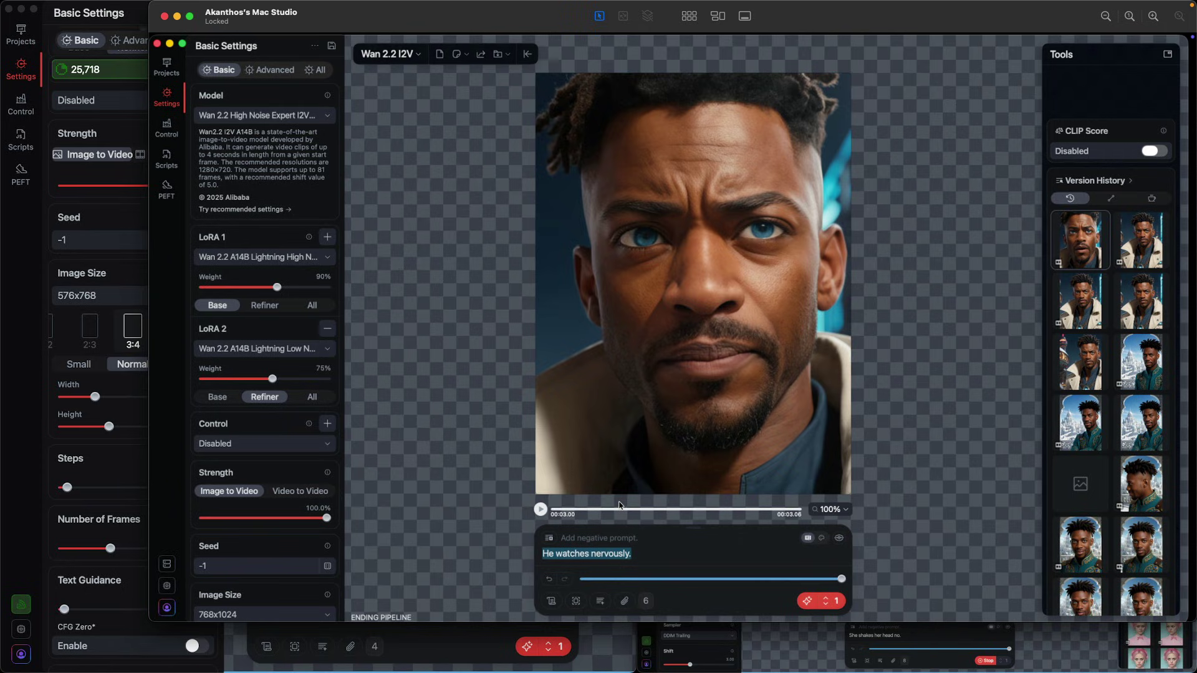
{"action": "type", "text": "the camera pulls back. he glances left"}
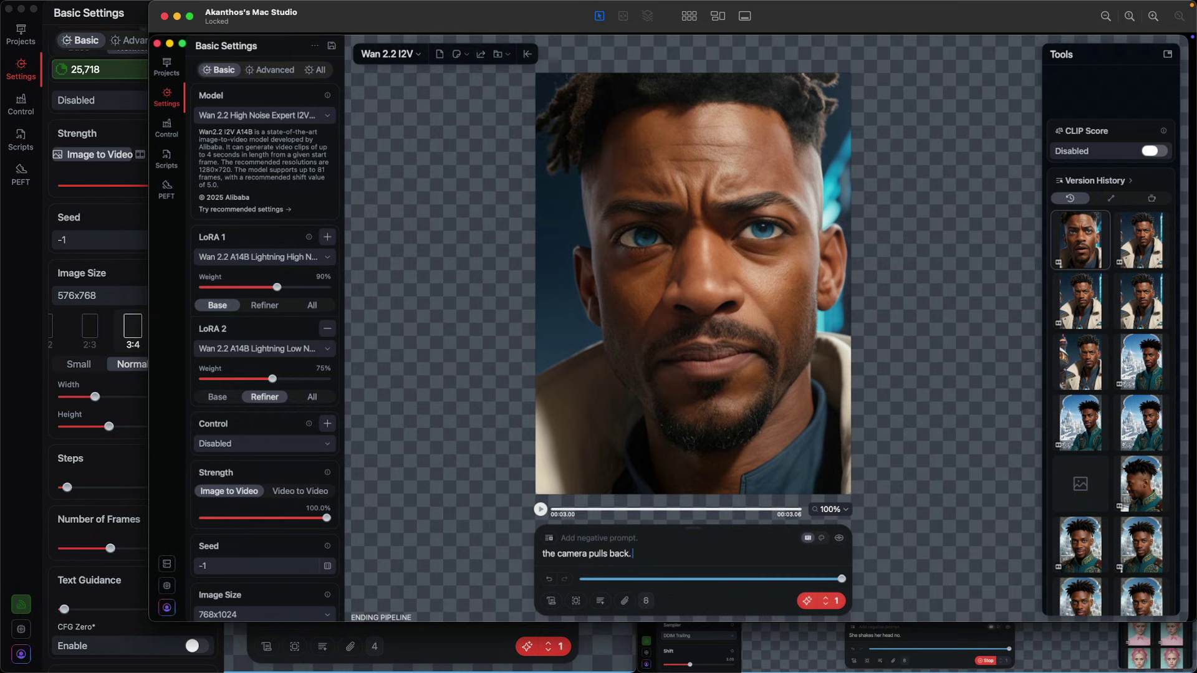
{"action": "type", "text": "."}
{"action": "scroll", "coordinate": [264, 349], "scroll_direction": "down", "scroll_amount": 6}
{"action": "key", "text": "super+Return"}
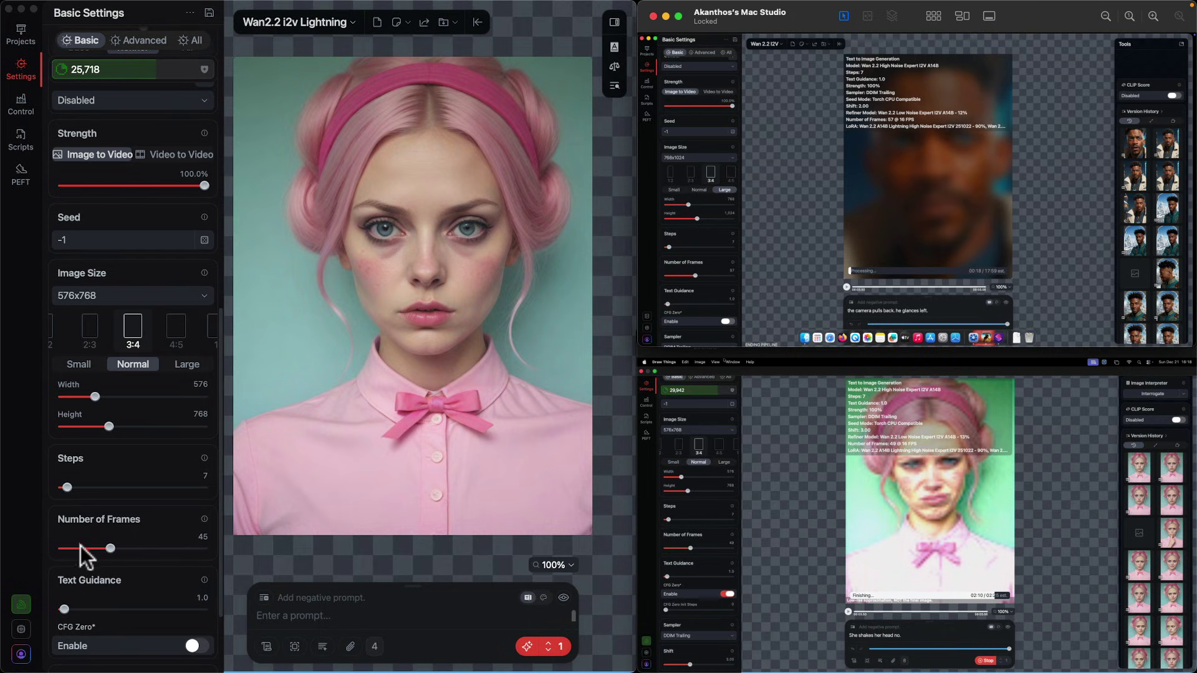
{"action": "left_click", "coordinate": [23, 626]}
{"action": "left_click", "coordinate": [21, 629]}
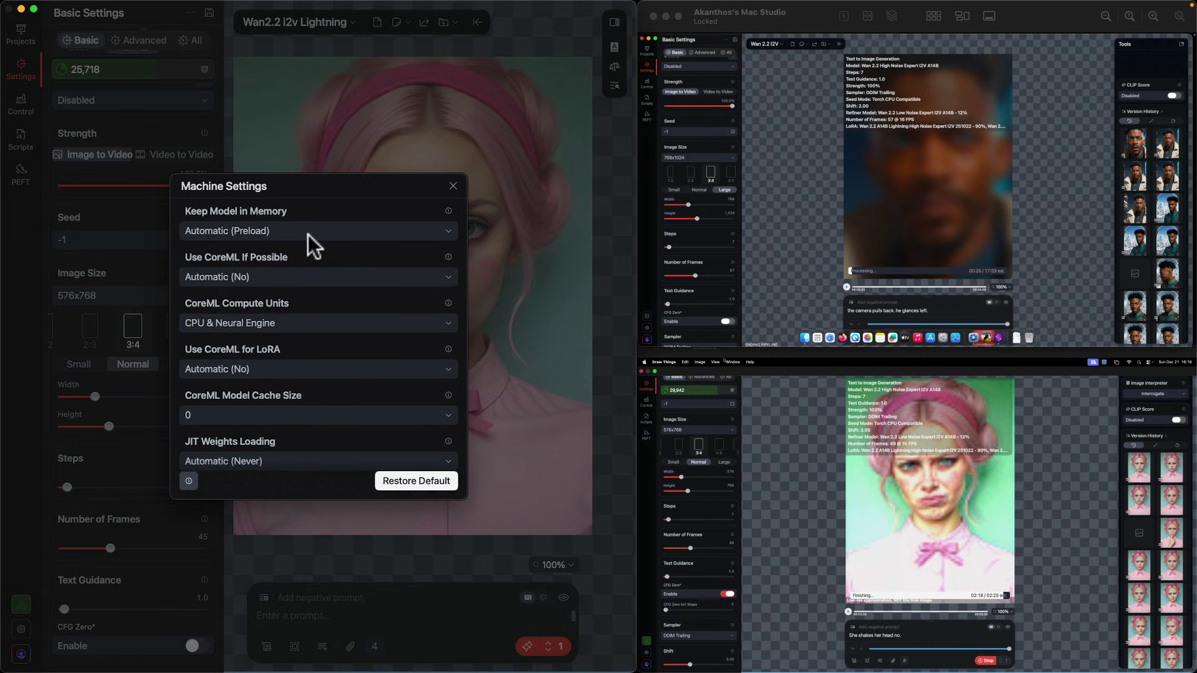
{"action": "scroll", "coordinate": [308, 235], "scroll_direction": "down", "scroll_amount": 5}
{"action": "scroll", "coordinate": [307, 234], "scroll_direction": "down", "scroll_amount": 10}
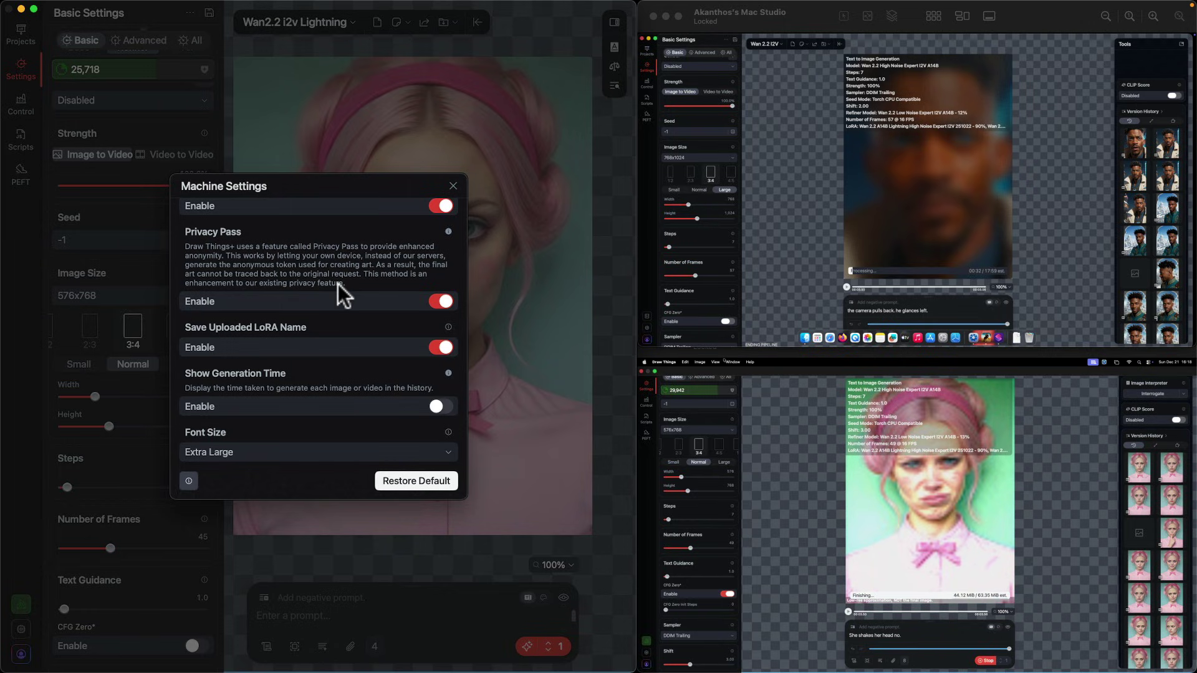
{"action": "scroll", "coordinate": [337, 283], "scroll_direction": "up", "scroll_amount": 1}
{"action": "scroll", "coordinate": [338, 283], "scroll_direction": "up", "scroll_amount": 5}
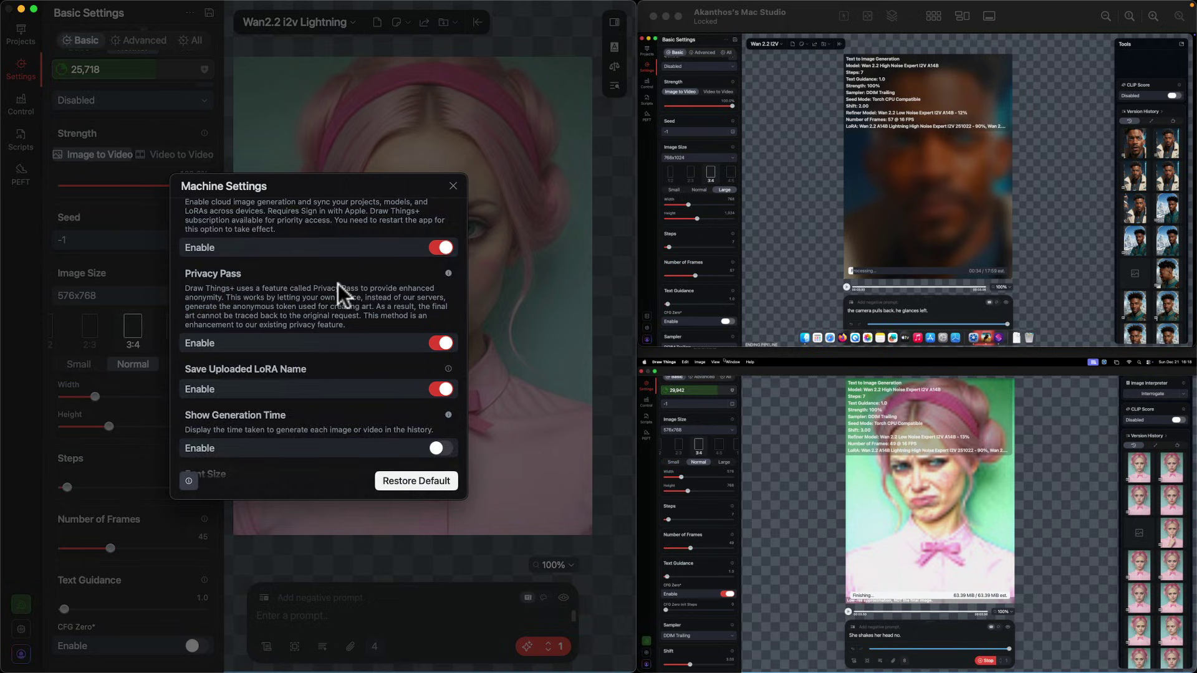
{"action": "scroll", "coordinate": [338, 284], "scroll_direction": "up", "scroll_amount": 6}
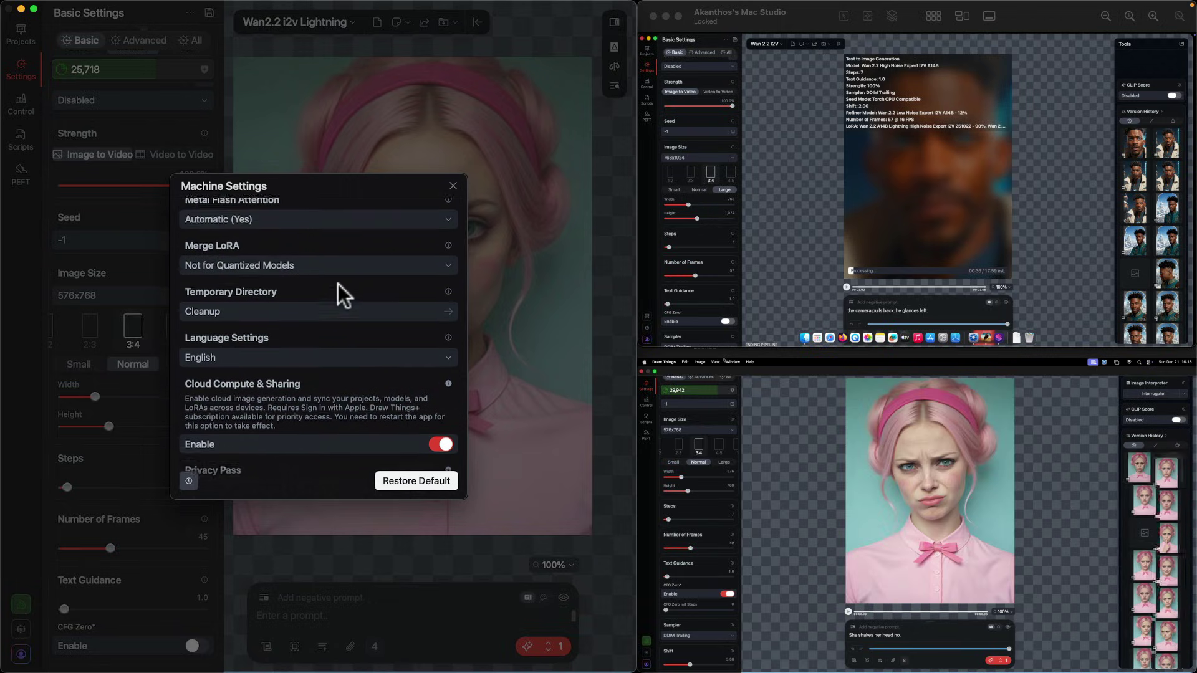
{"action": "scroll", "coordinate": [337, 283], "scroll_direction": "up", "scroll_amount": 3}
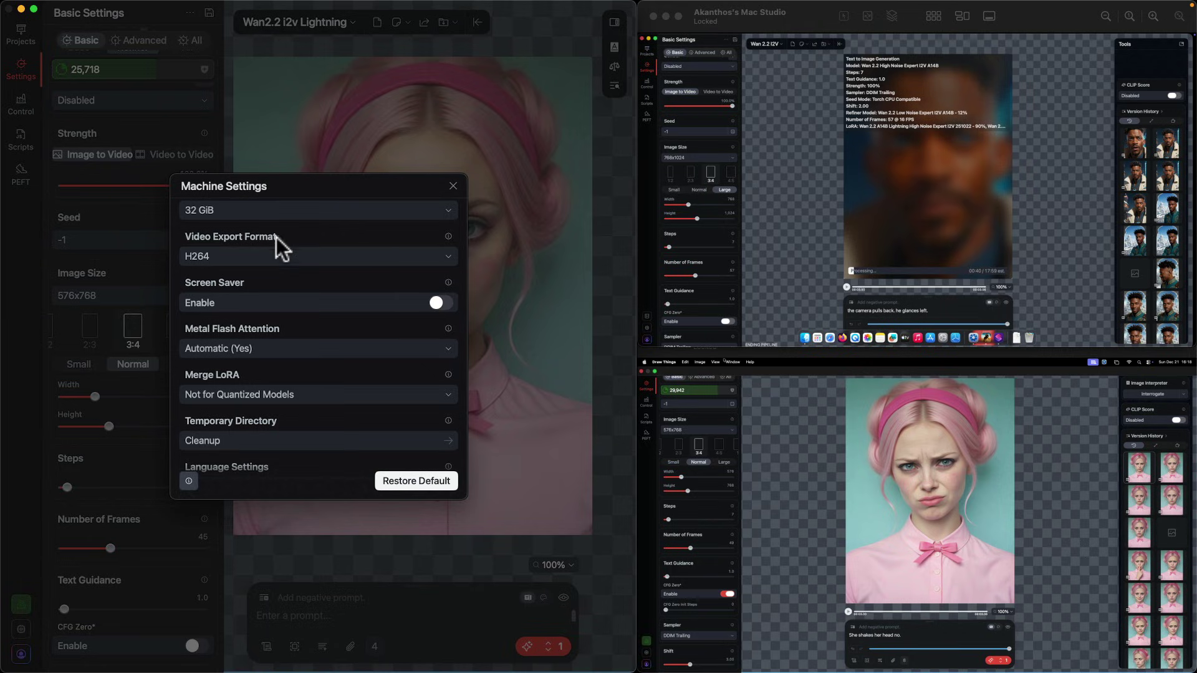
{"action": "left_click", "coordinate": [420, 255]}
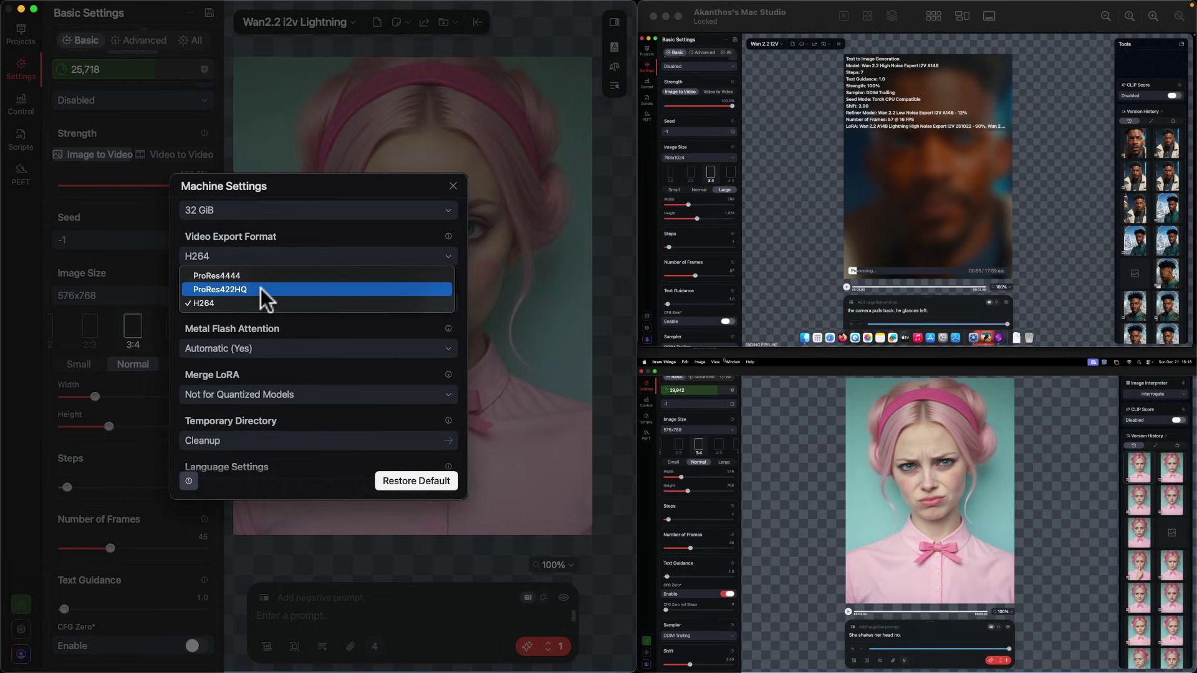
{"action": "left_click", "coordinate": [222, 303]}
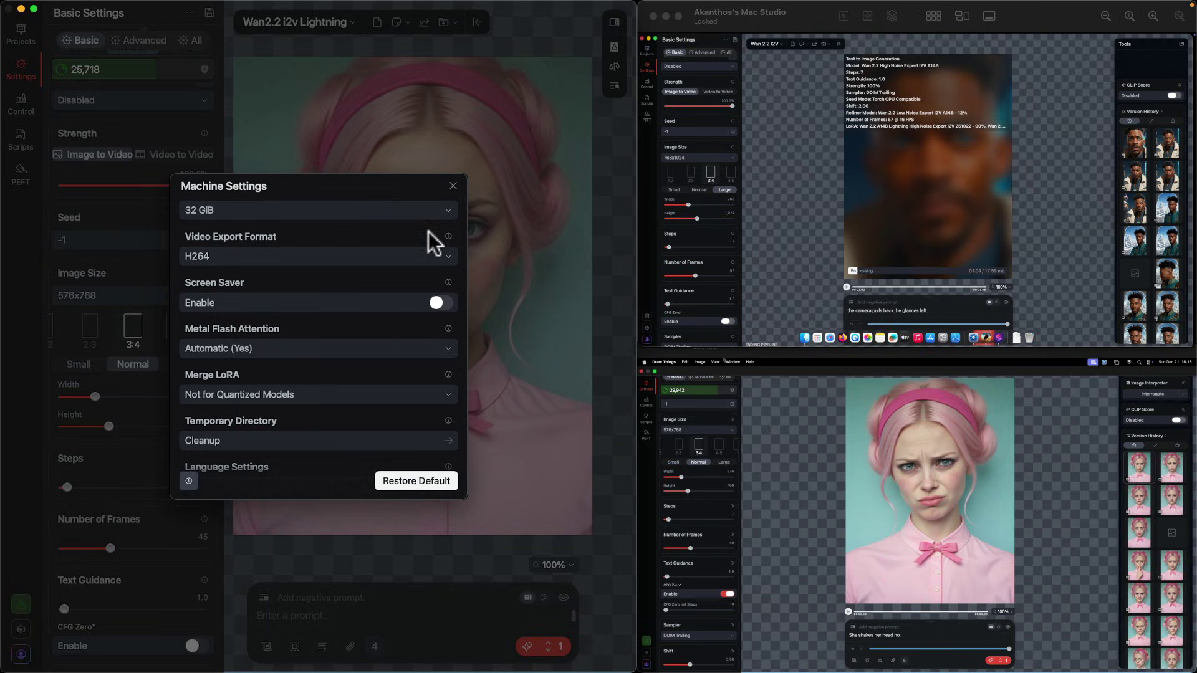
{"action": "left_click", "coordinate": [453, 184]}
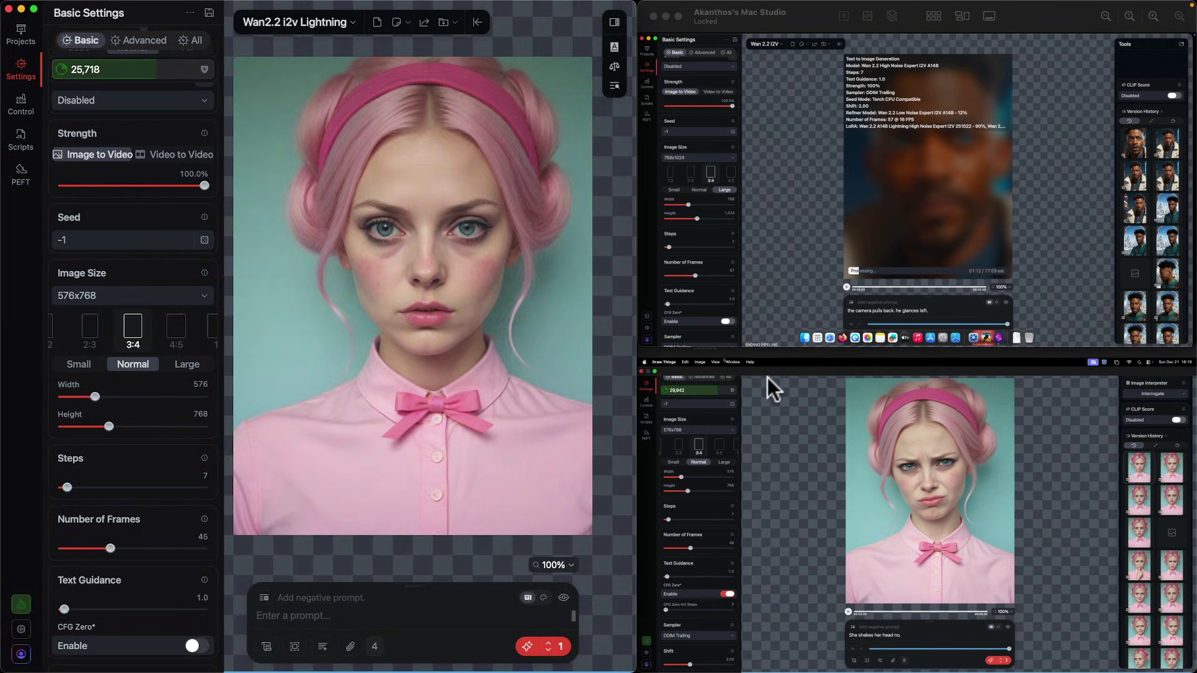
Switch the sampler to DDIM Trailing and enlarge the remote Mac's session to fill the screen
{"action": "scroll", "coordinate": [171, 335], "scroll_direction": "down", "scroll_amount": 4}
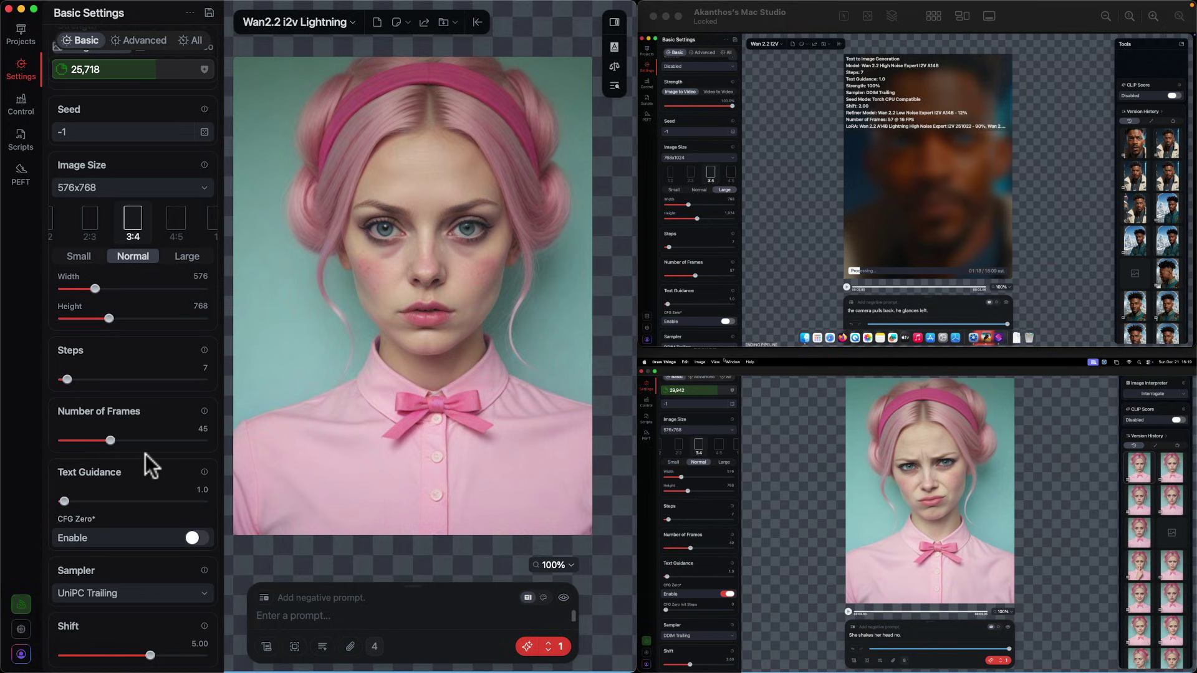
{"action": "left_click", "coordinate": [199, 591]}
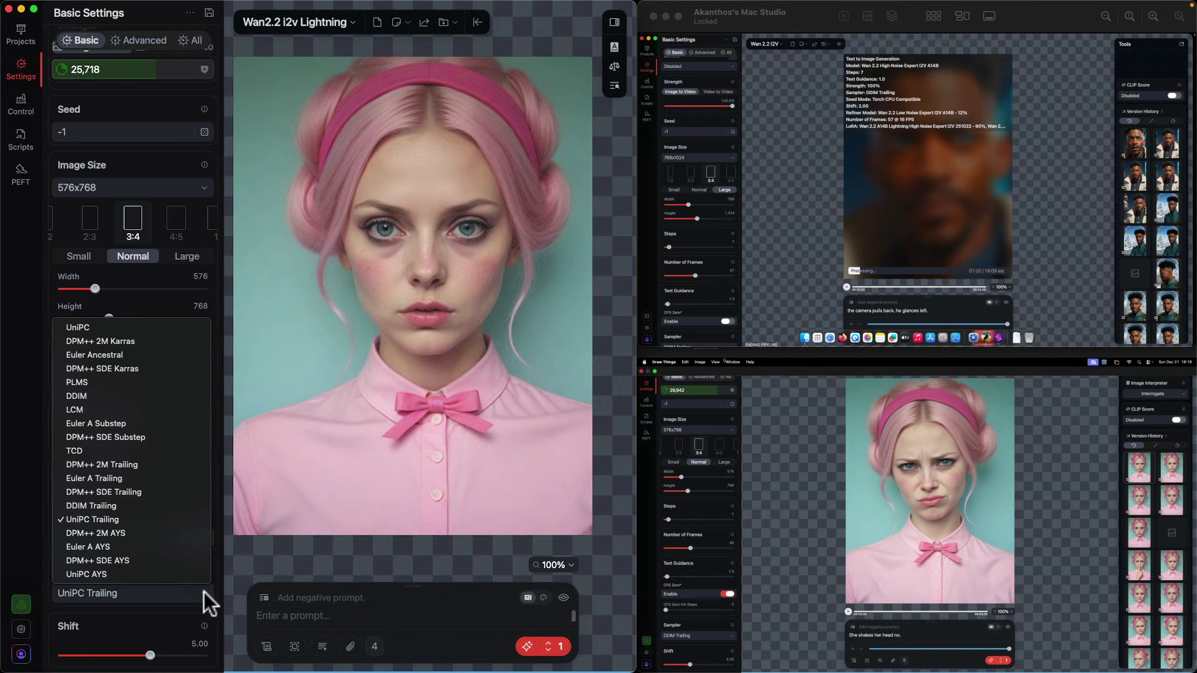
{"action": "left_click", "coordinate": [111, 506]}
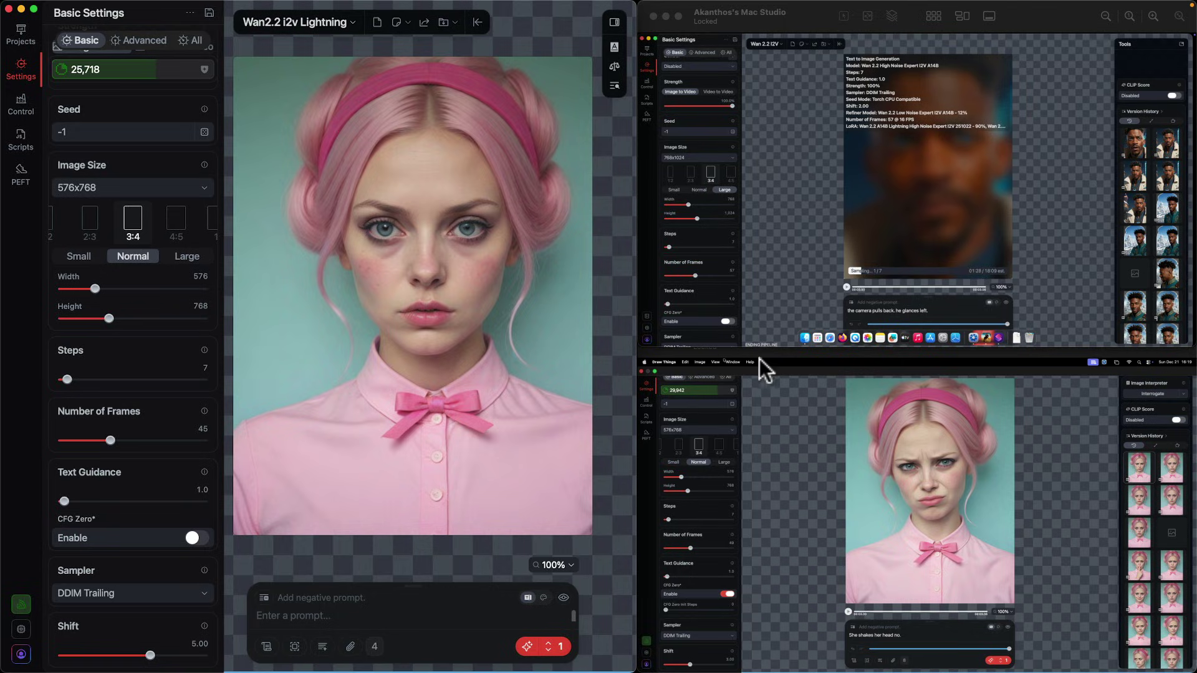
{"action": "left_click", "coordinate": [780, 357]}
{"action": "left_click_drag", "start_coordinate": [635, 325], "coordinate": [62, 5]}
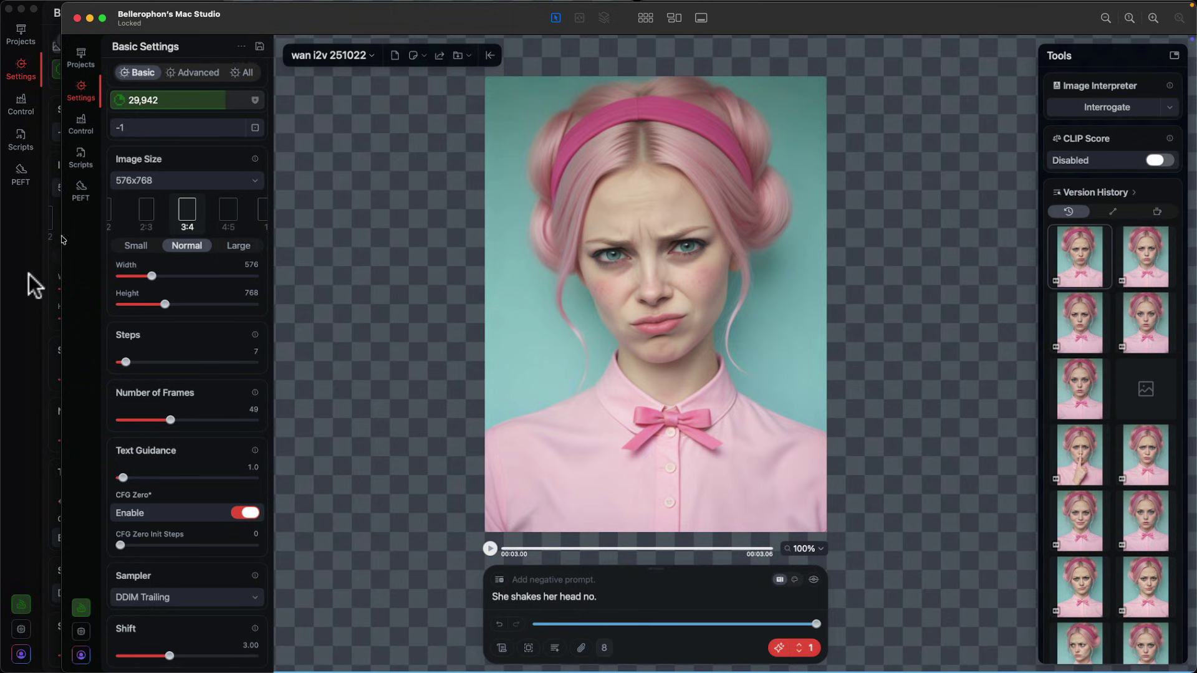
{"action": "left_click", "coordinate": [29, 274]}
{"action": "left_click", "coordinate": [867, 24]}
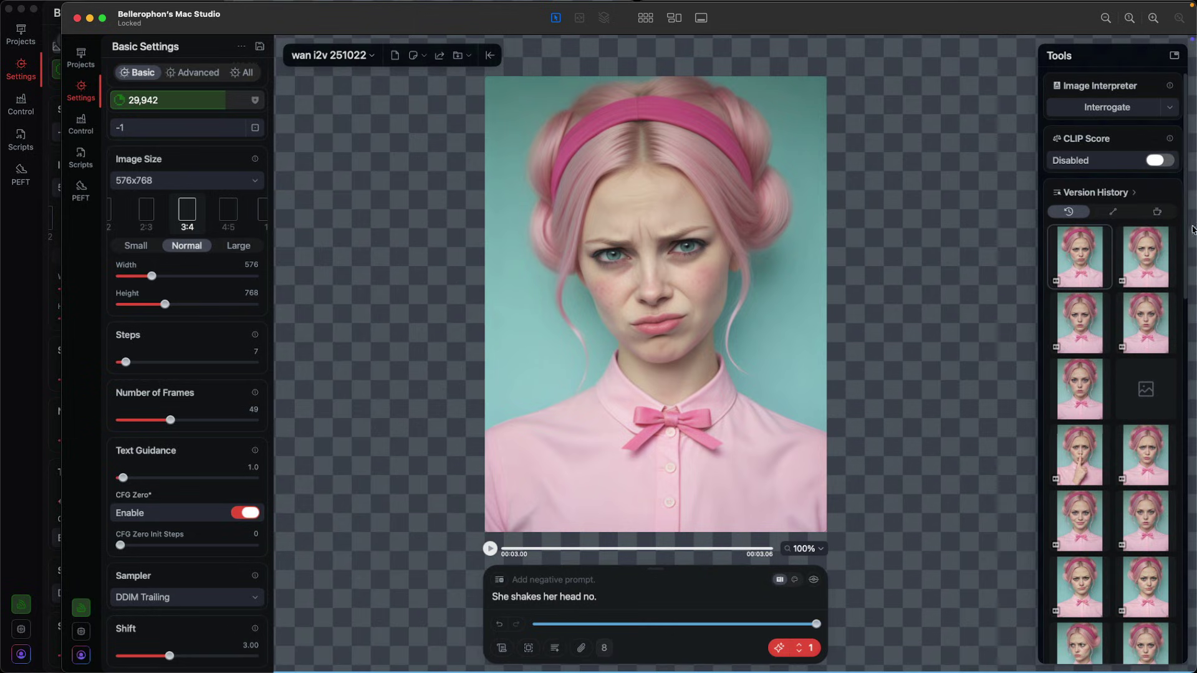
Select the first four clips together in the Version History
{"action": "left_click", "coordinate": [1101, 193]}
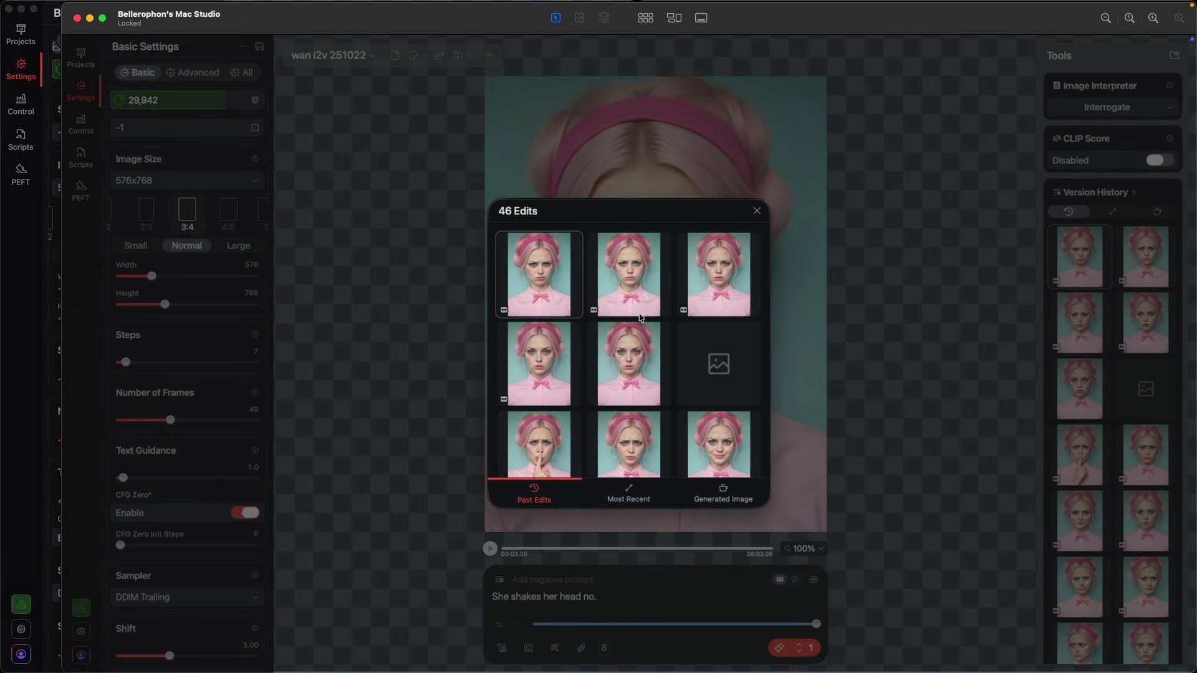
{"action": "right_click", "coordinate": [548, 273]}
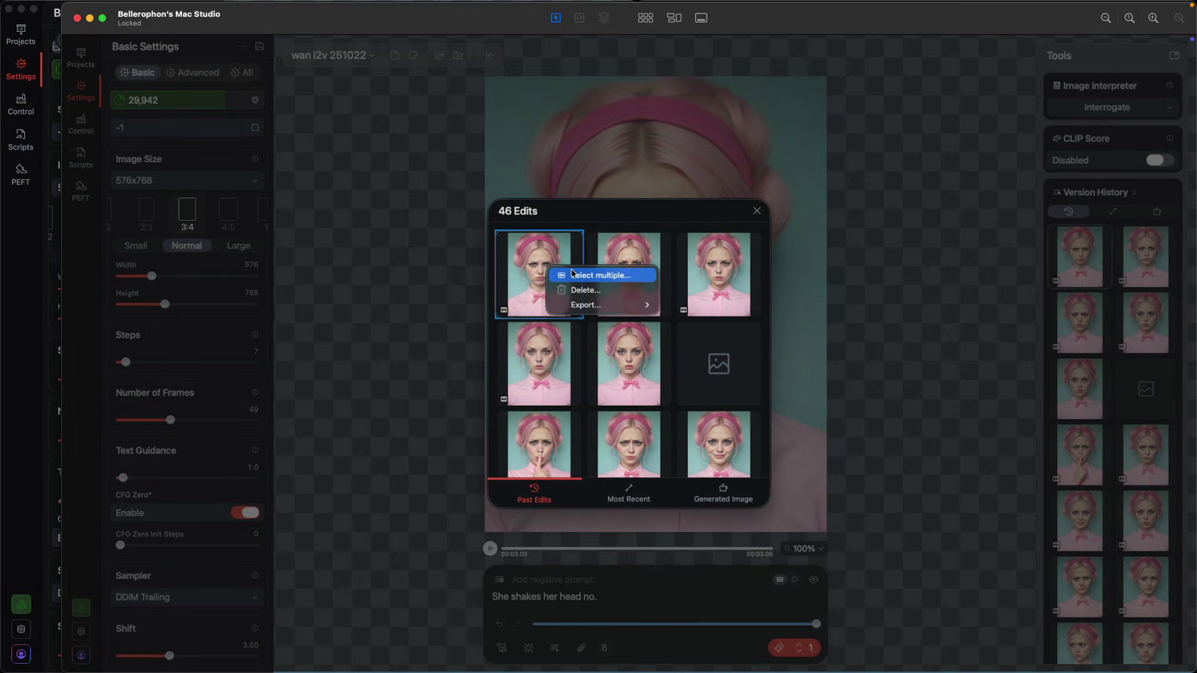
{"action": "left_click", "coordinate": [591, 276]}
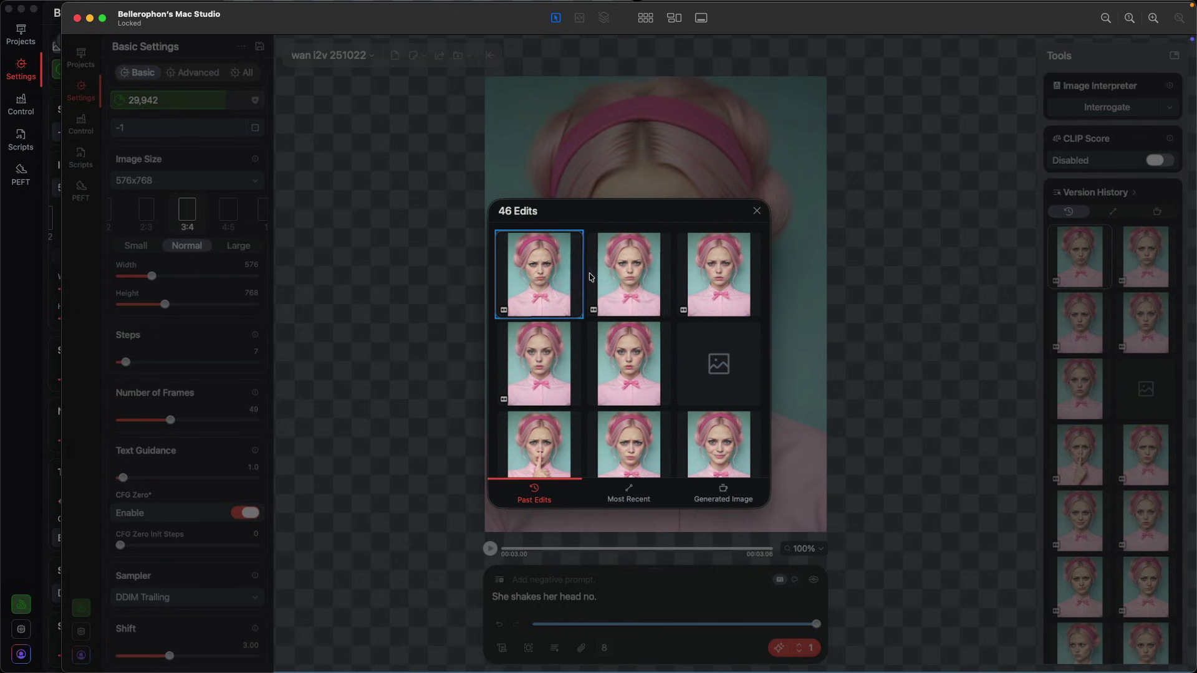
{"action": "left_click", "coordinate": [538, 360], "text": "shift"}
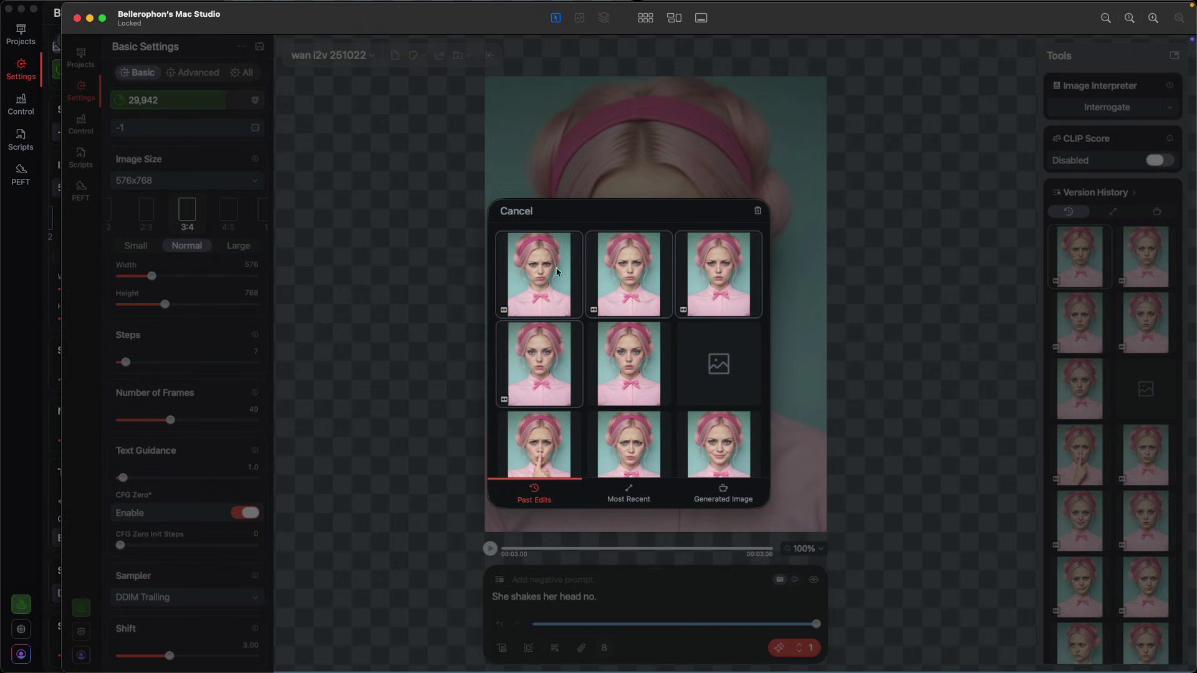
{"action": "right_click", "coordinate": [550, 357]}
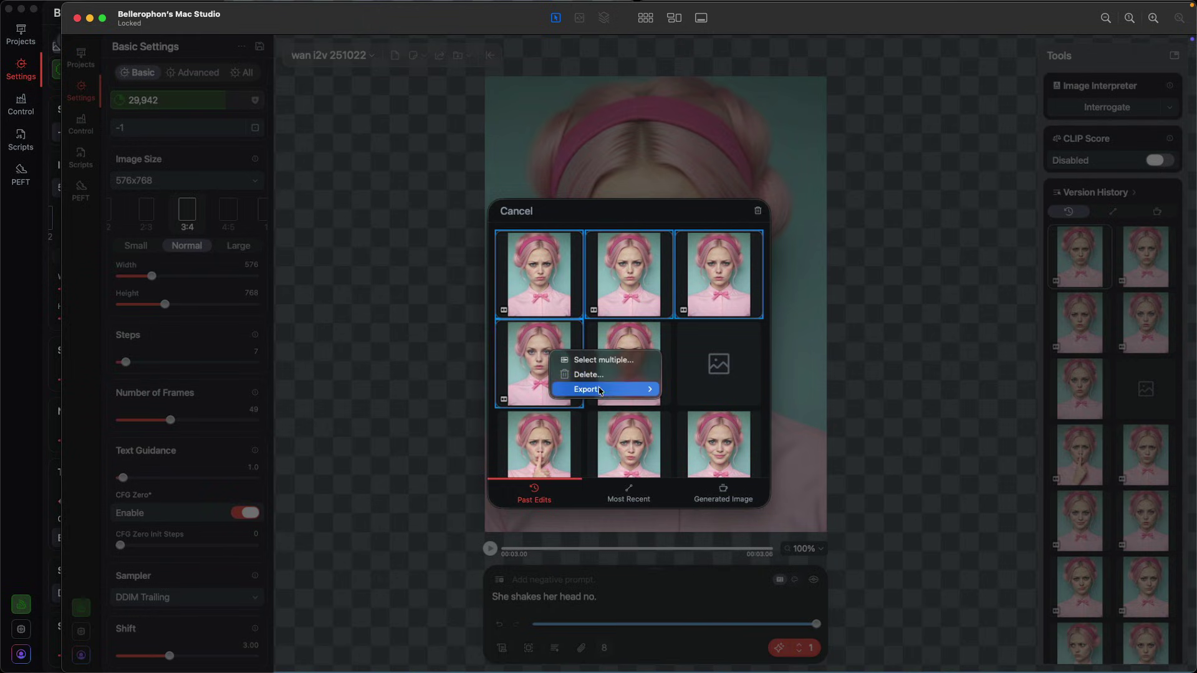
Export the selected clips as one video named 'Tutoria' into the Pink folder
{"action": "mouse_move", "coordinate": [598, 394]}
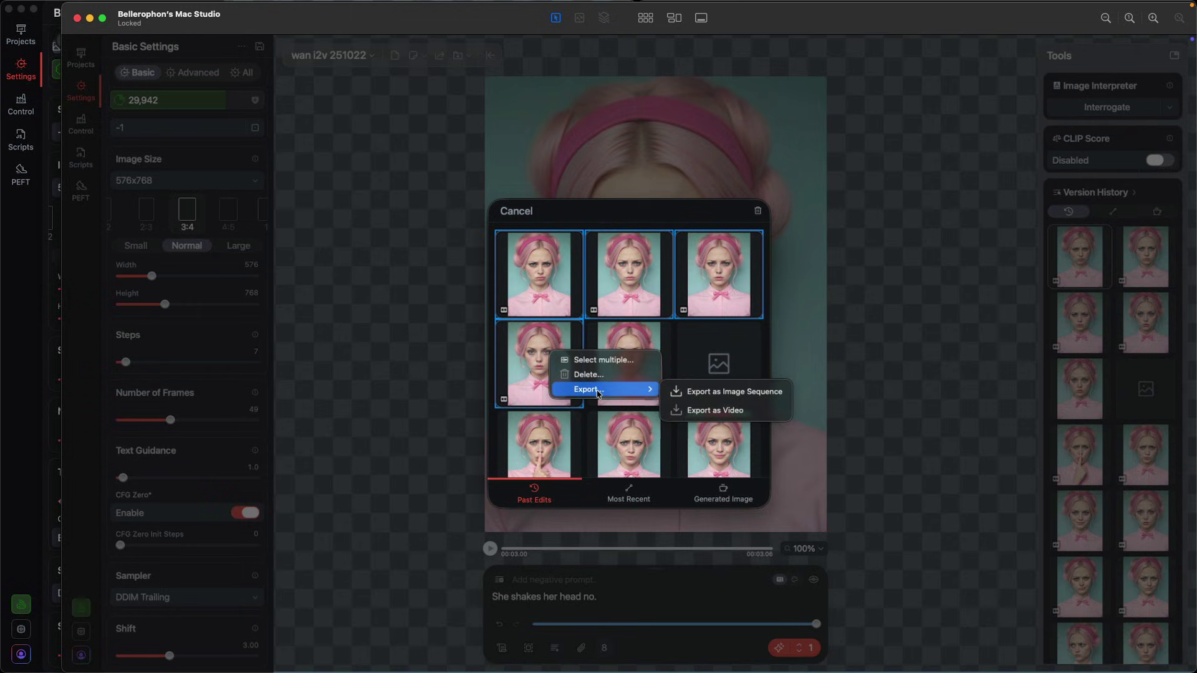
{"action": "left_click", "coordinate": [728, 412]}
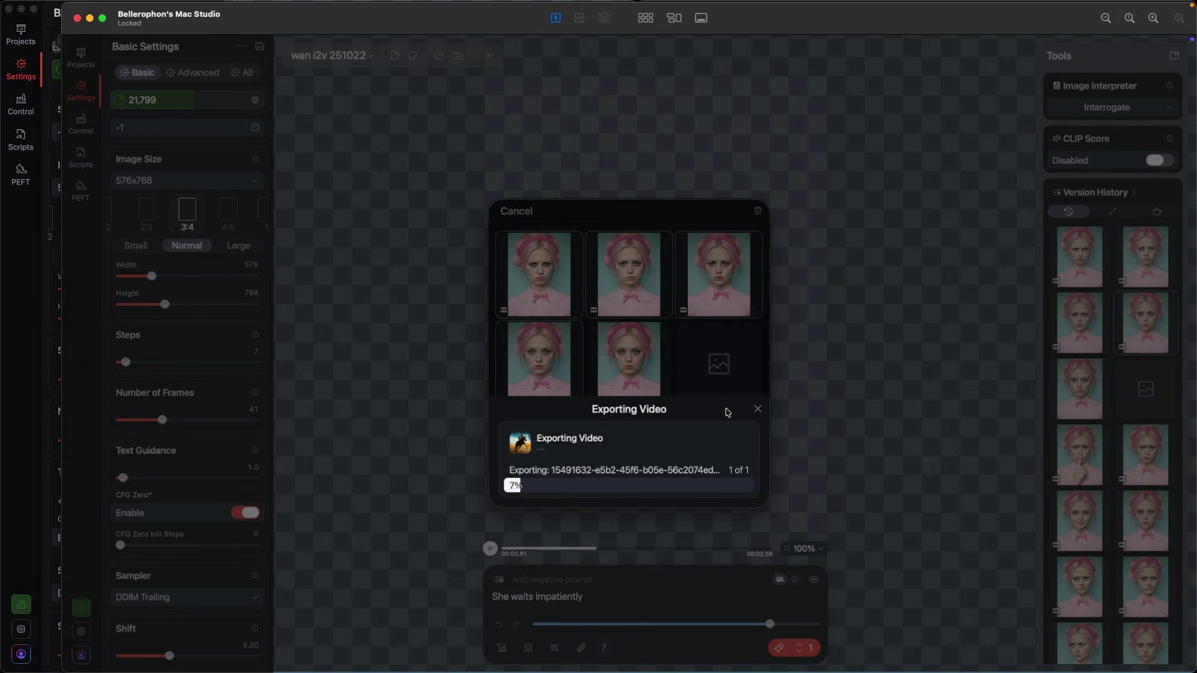
{"action": "left_click", "coordinate": [717, 293]}
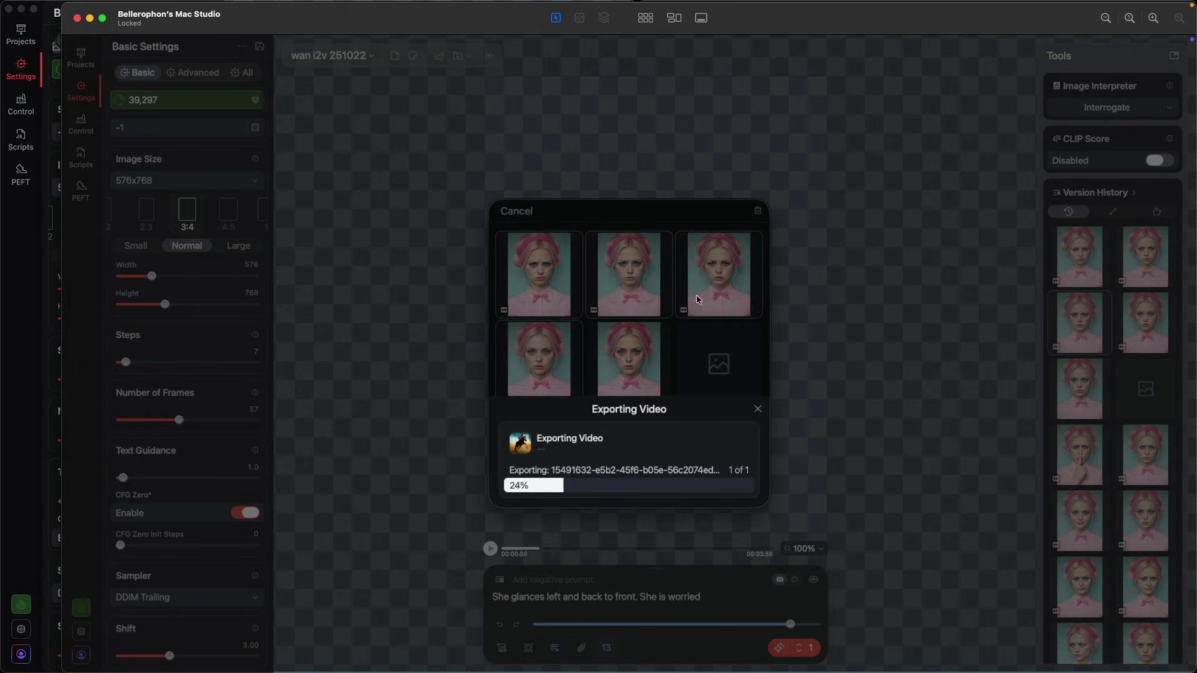
{"action": "left_click", "coordinate": [546, 271]}
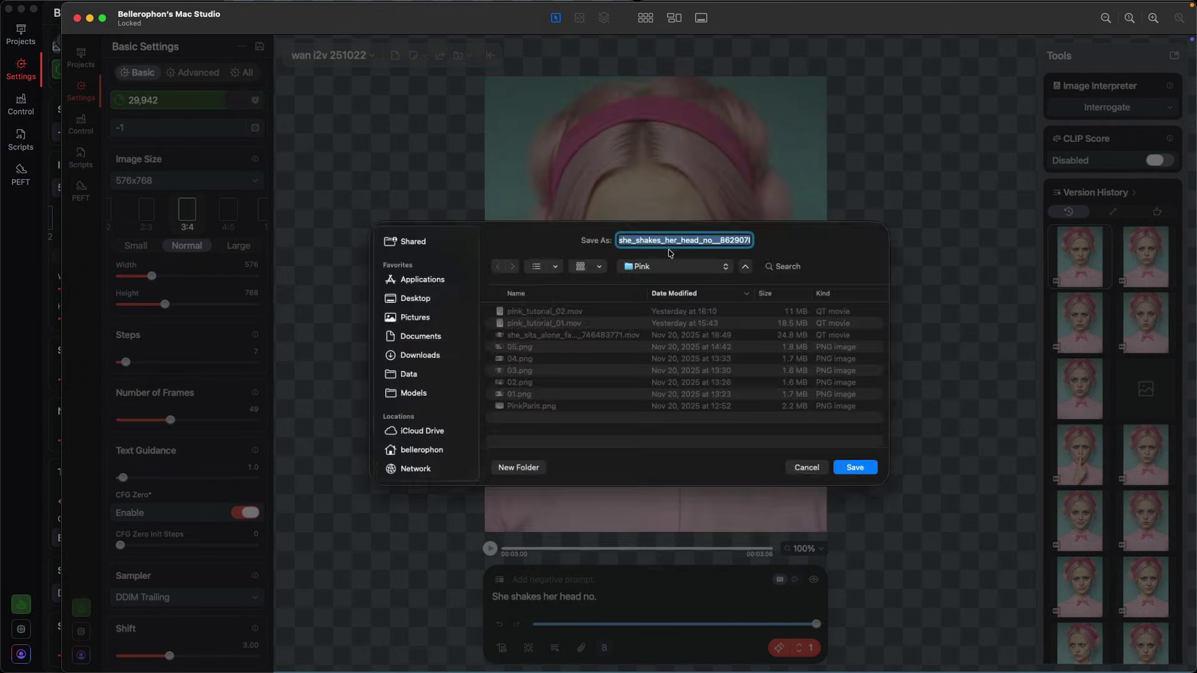
{"action": "type", "text": "Tutorial_03"}
{"action": "key", "text": "Return"}
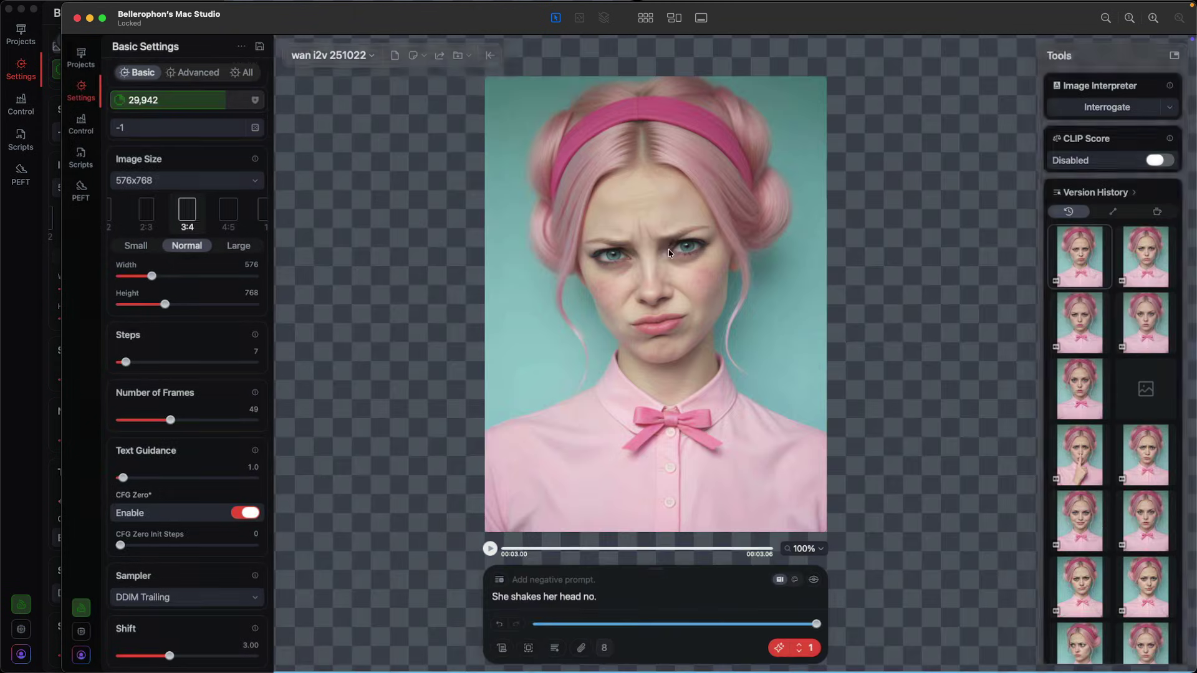
{"action": "mouse_move", "coordinate": [1194, 257]}
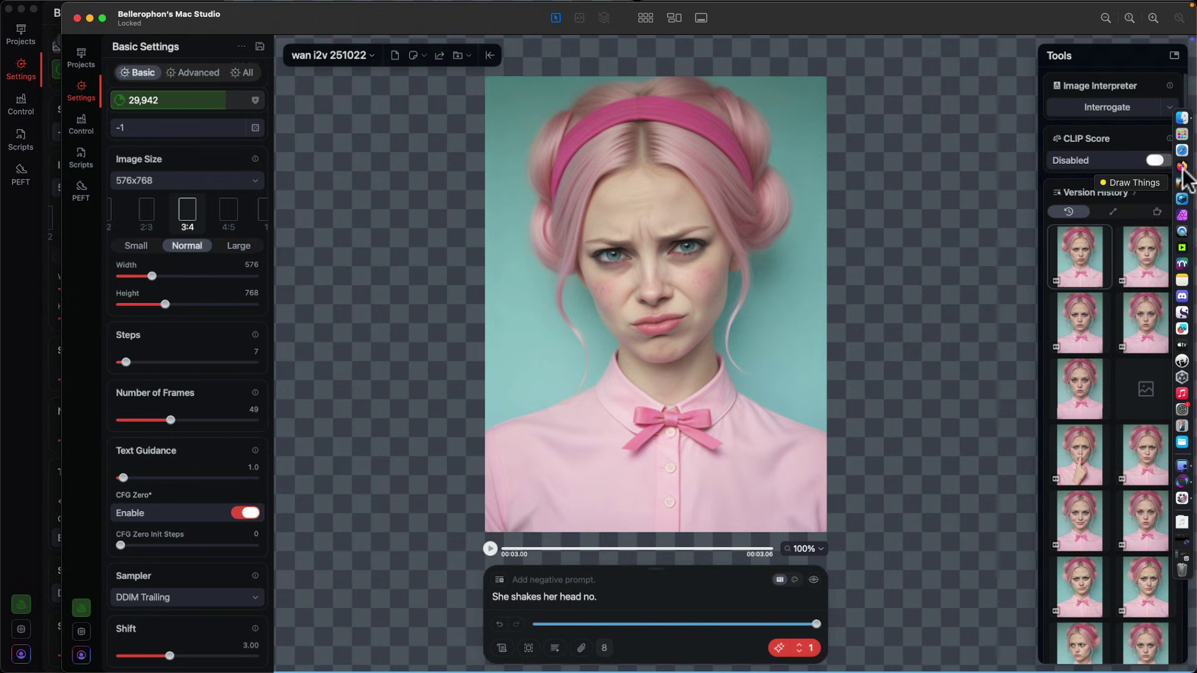
Open Tutorial_03.mov from Finder's Pink folder in QuickTime Player
{"action": "left_click", "coordinate": [1182, 118]}
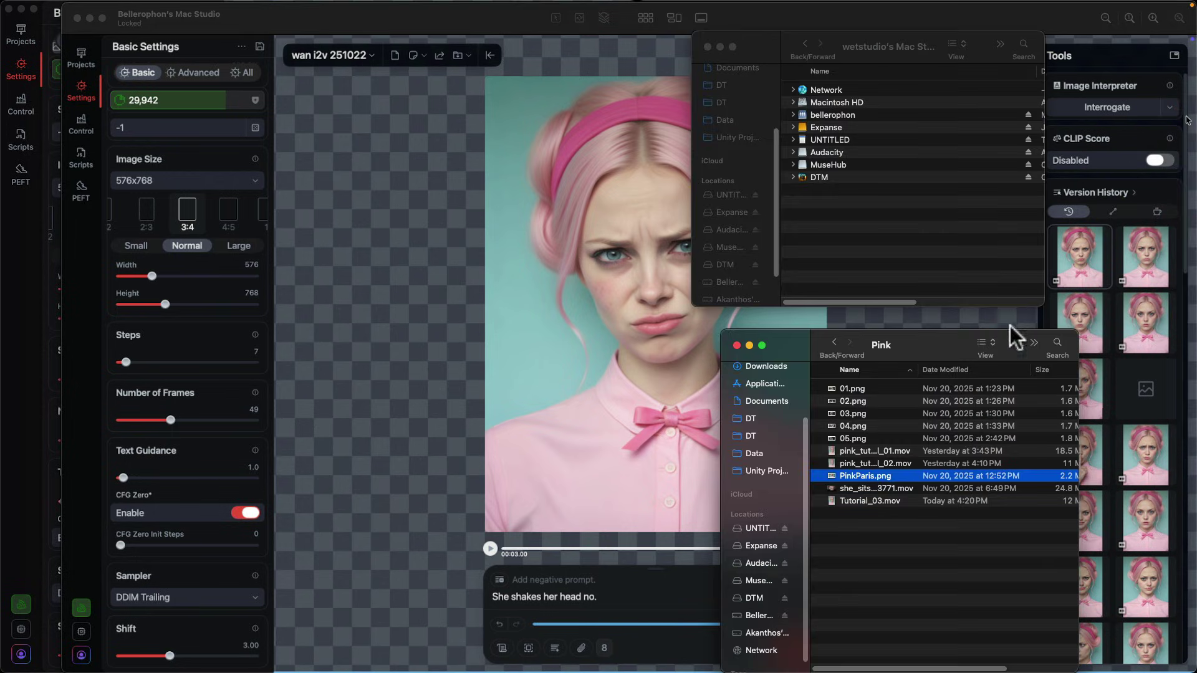
{"action": "left_click", "coordinate": [877, 604]}
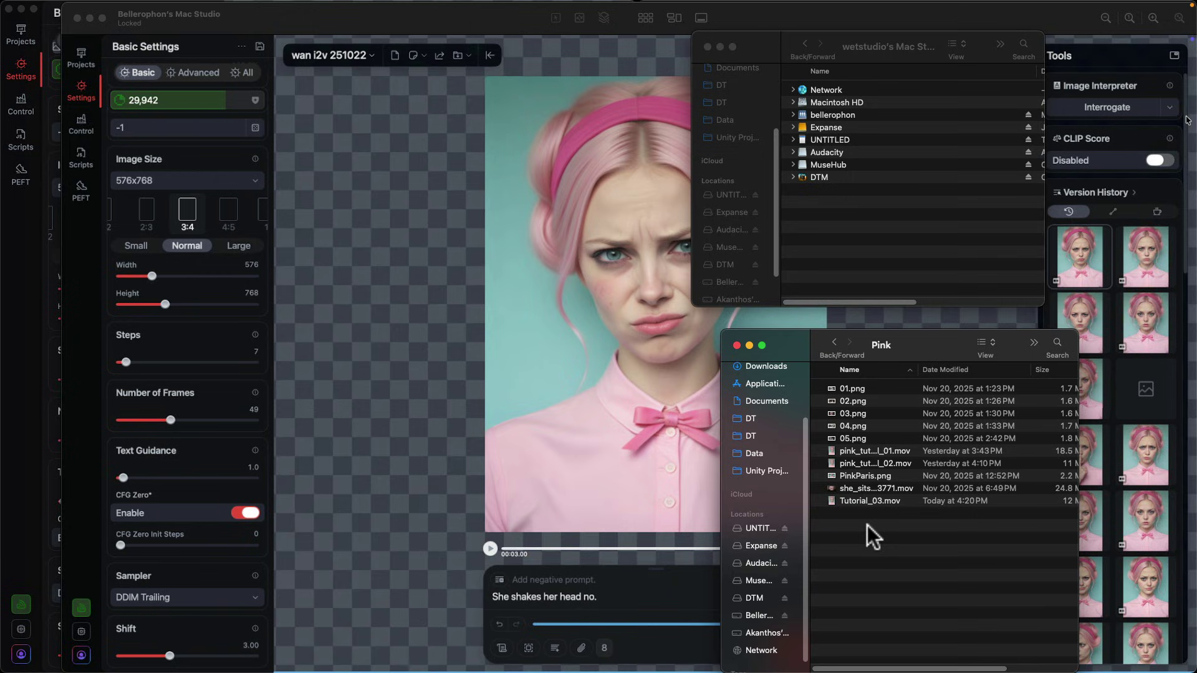
{"action": "double_click", "coordinate": [846, 500]}
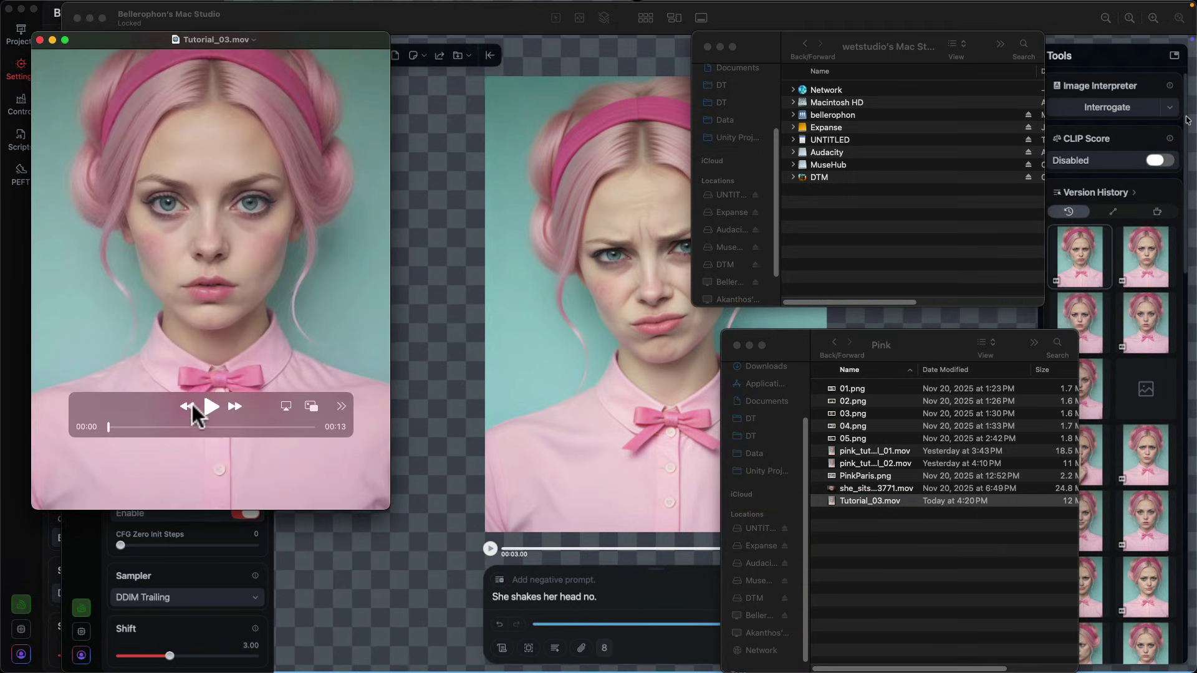
Play the 13-second Tutorial_03.mov clip and set it to loop
{"action": "left_click", "coordinate": [212, 406]}
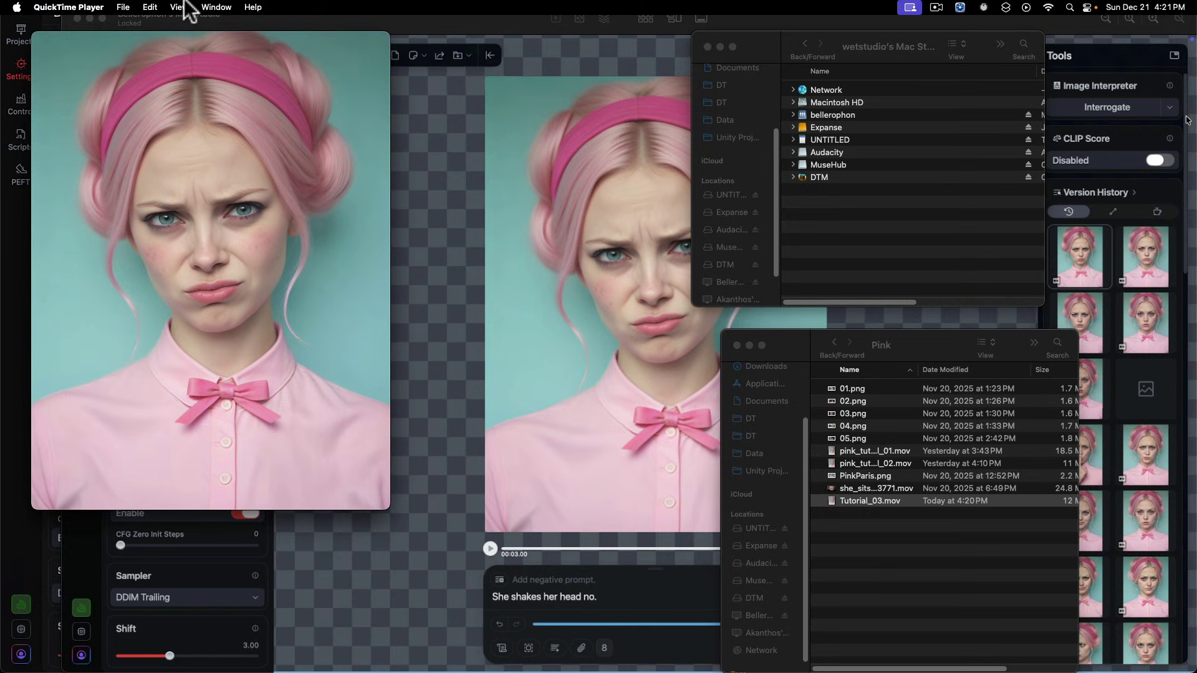
{"action": "left_click", "coordinate": [181, 7]}
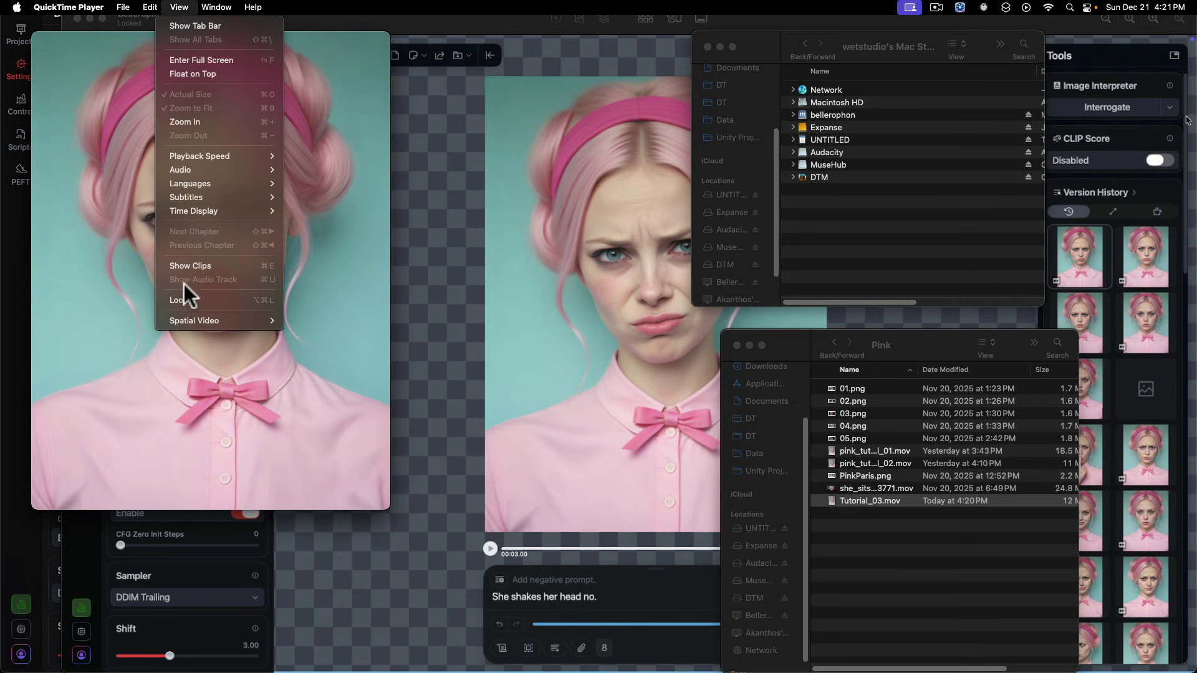
{"action": "left_click", "coordinate": [180, 300]}
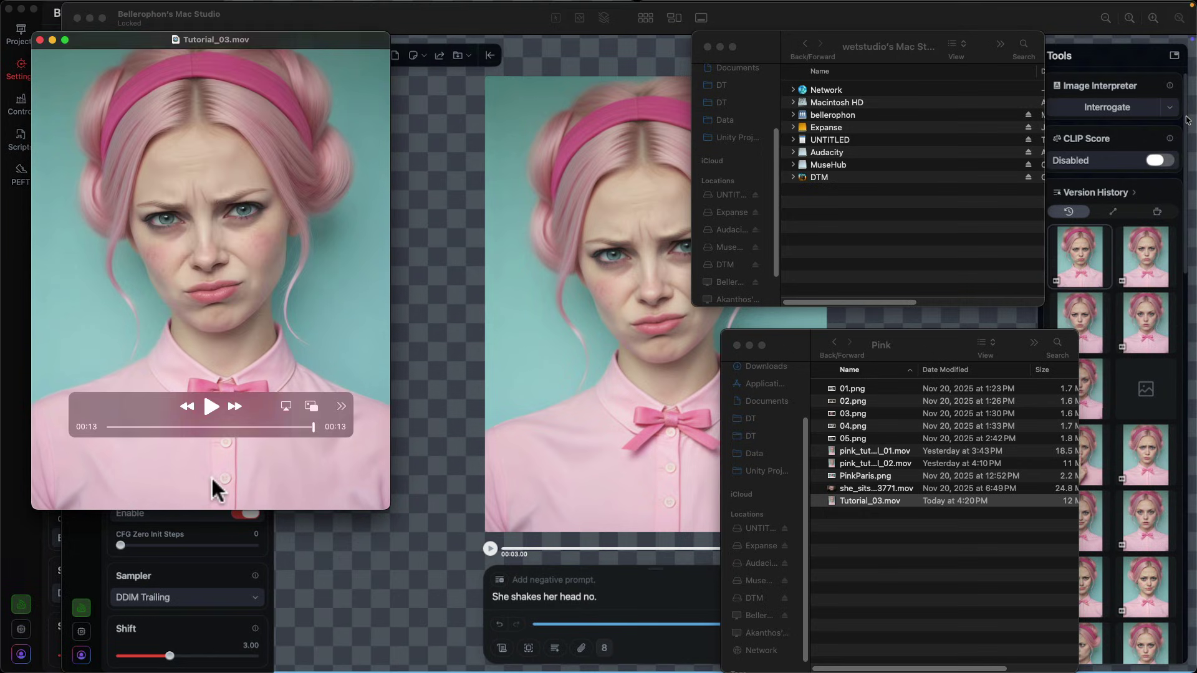
Restart Tutorial_03.mov so the head-shake clip replays on loop
{"action": "left_click", "coordinate": [211, 407]}
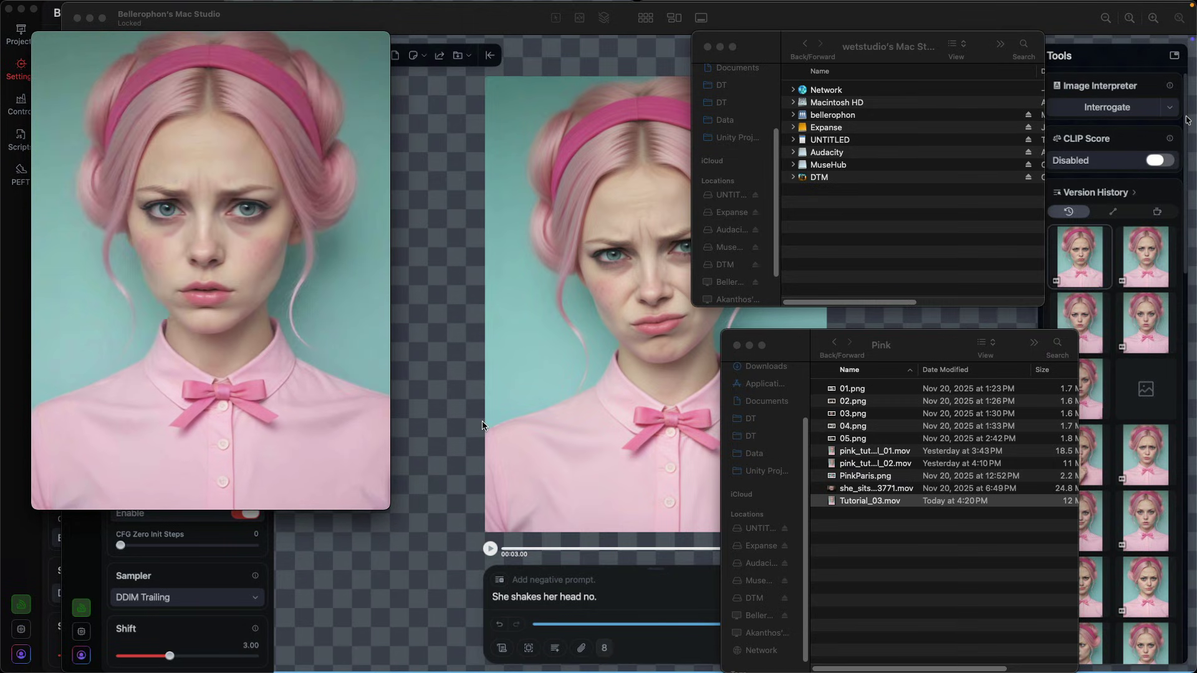
{"action": "mouse_move", "coordinate": [332, 197]}
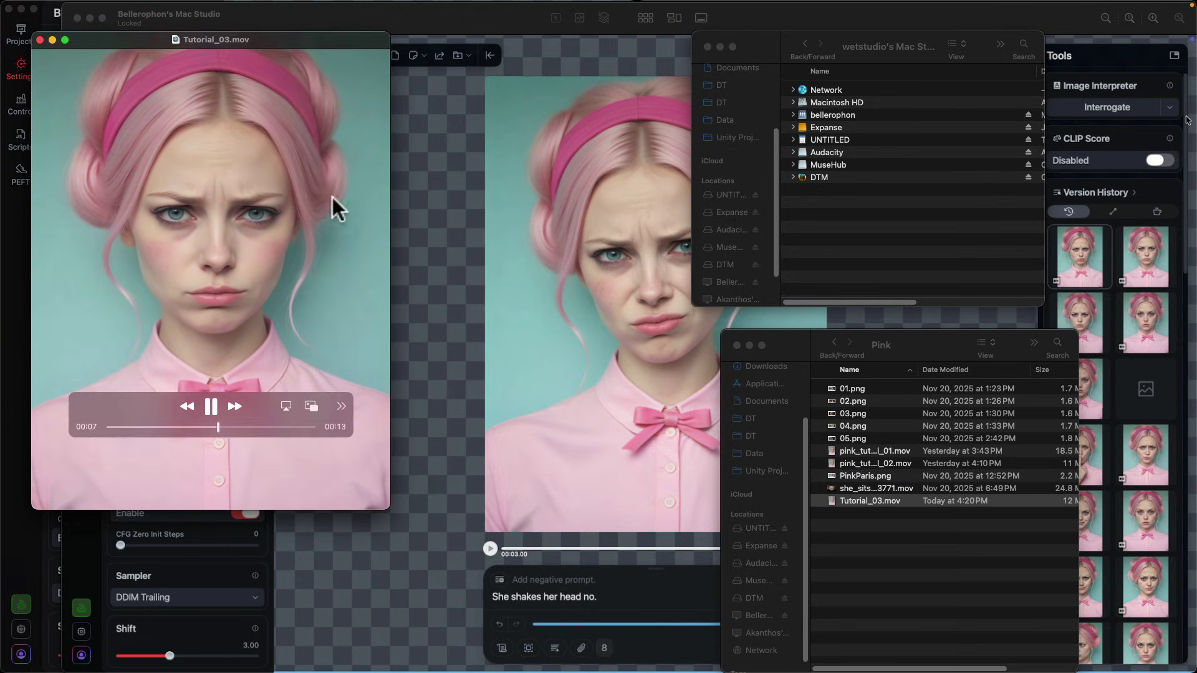
{"action": "left_click_drag", "start_coordinate": [291, 39], "coordinate": [557, 102]}
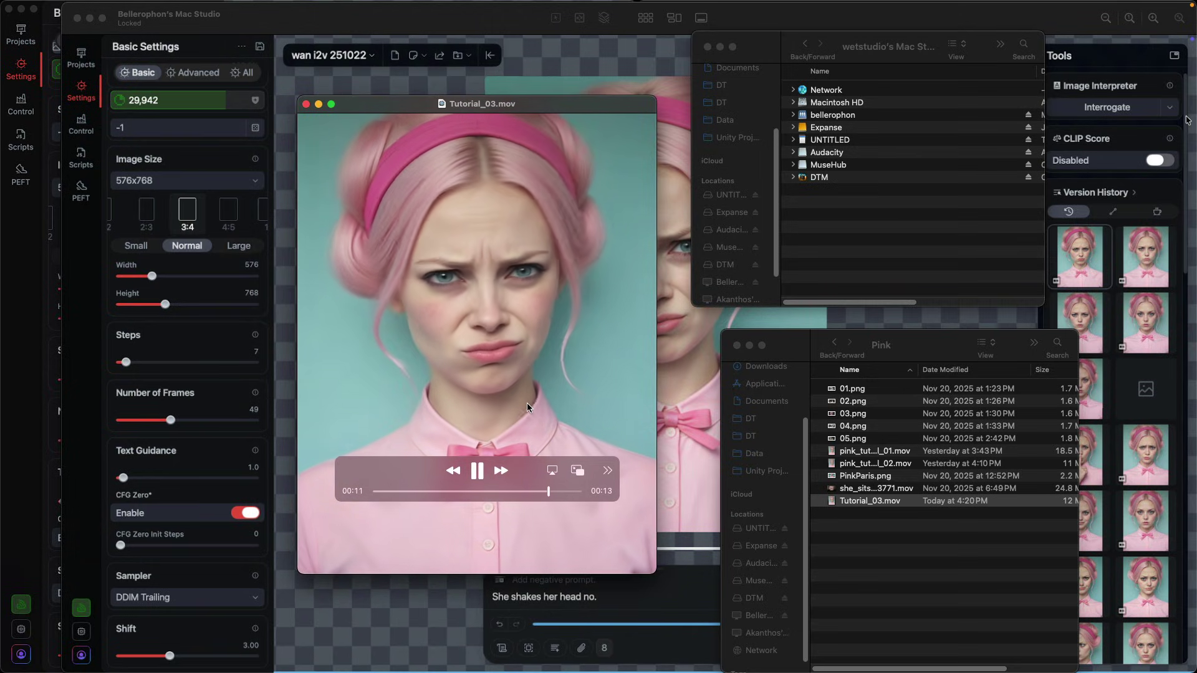
{"action": "scroll", "coordinate": [202, 323], "scroll_direction": "up", "scroll_amount": 10}
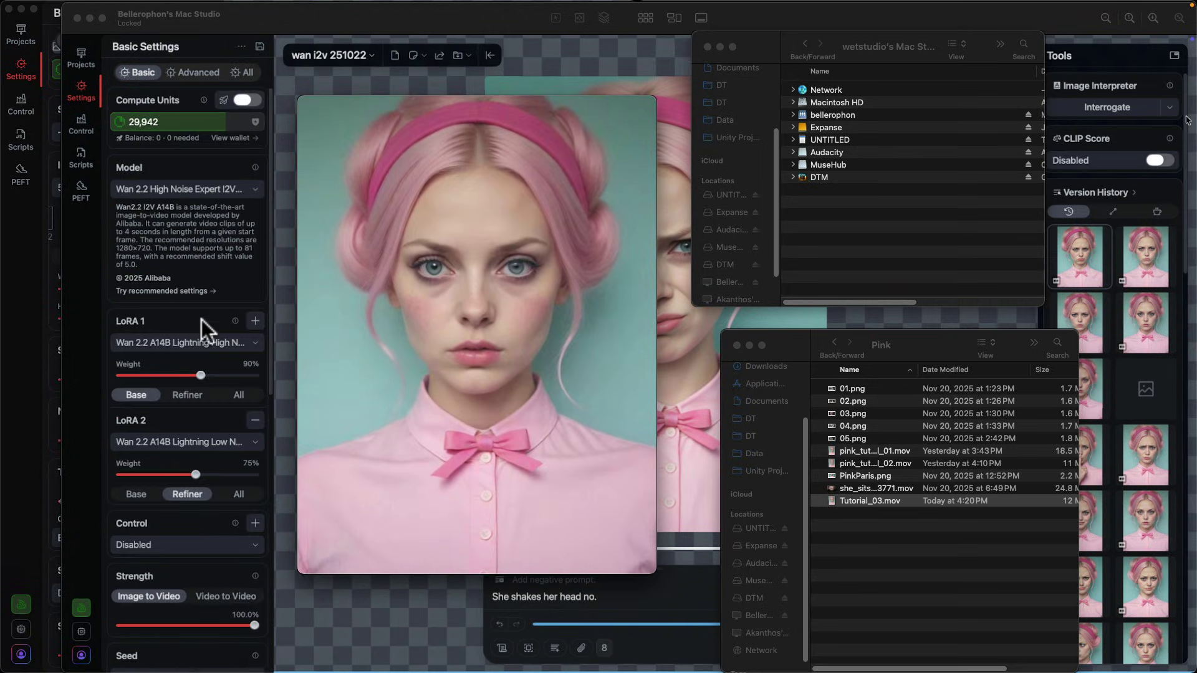